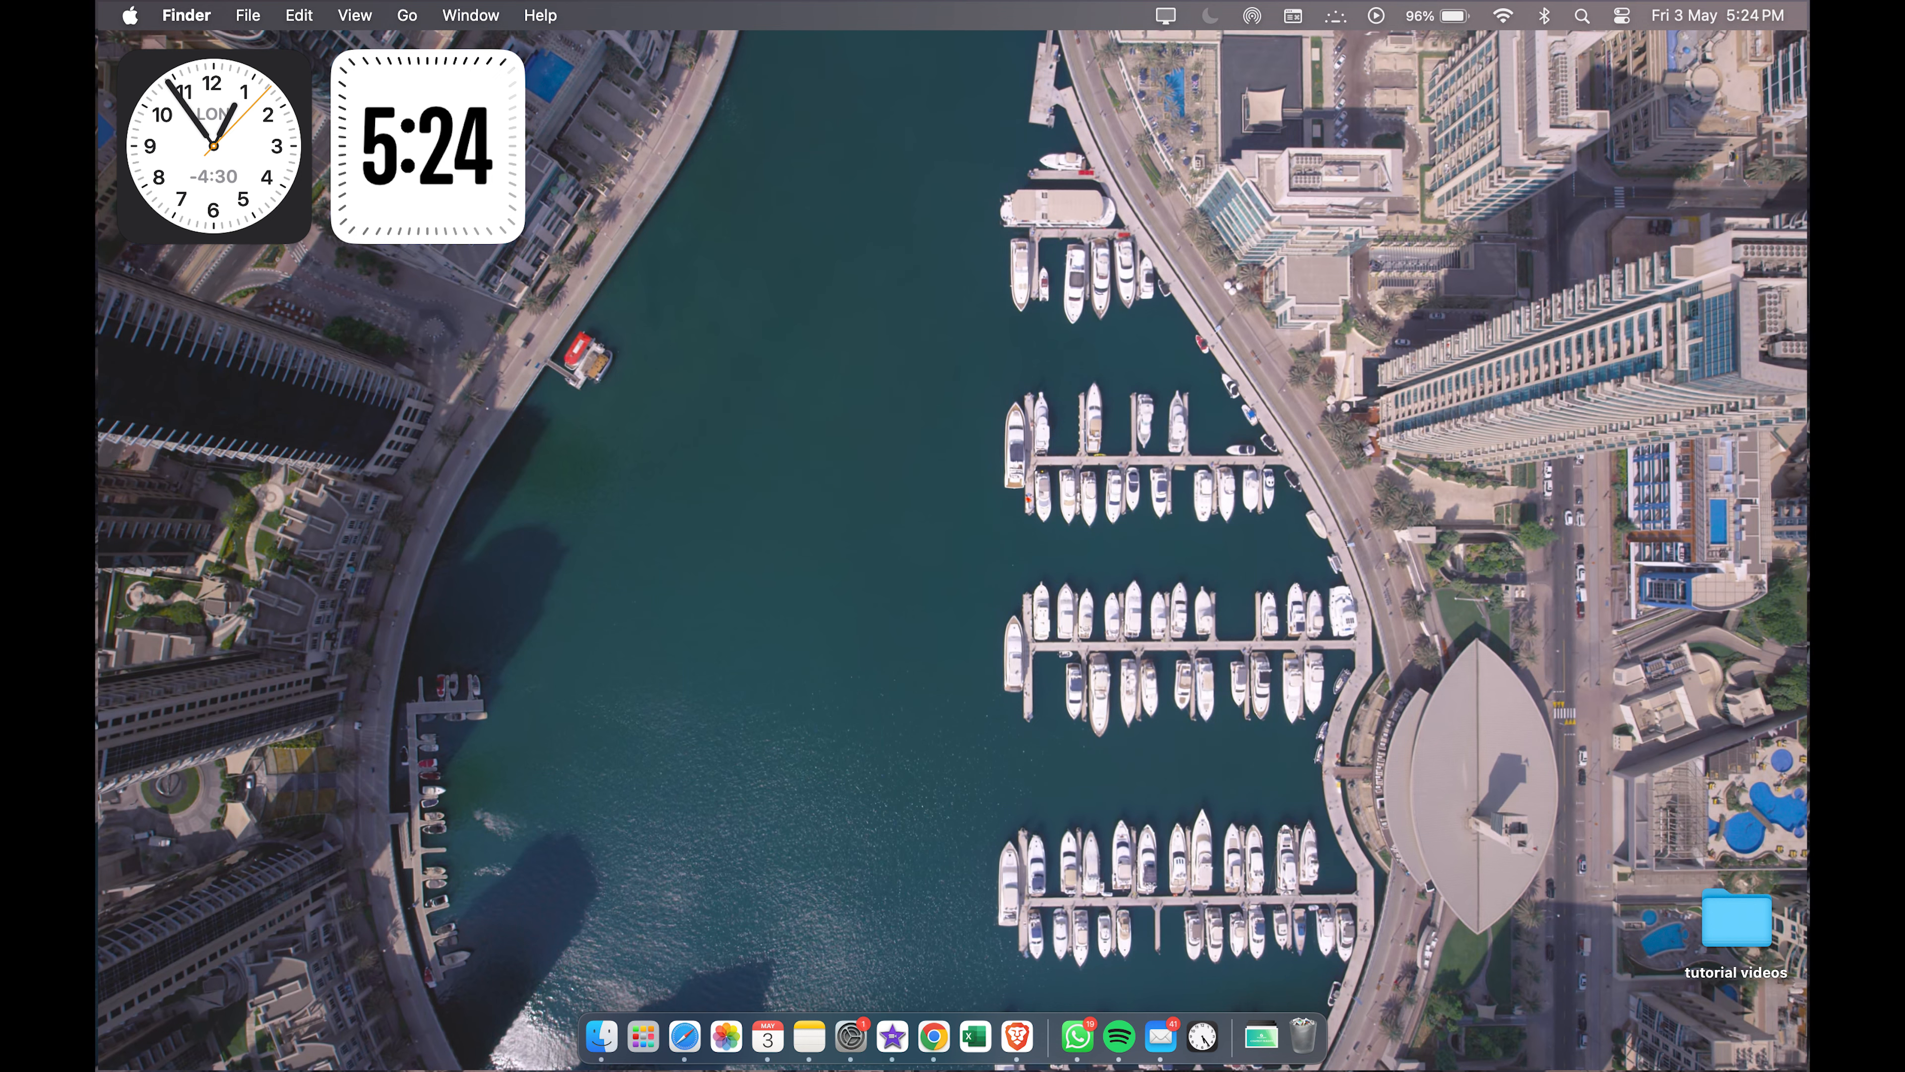
- Switch to the browser showing the Telinfy dashboard and open the telinfyone channel's chatbots list
key(ctrl+Left)
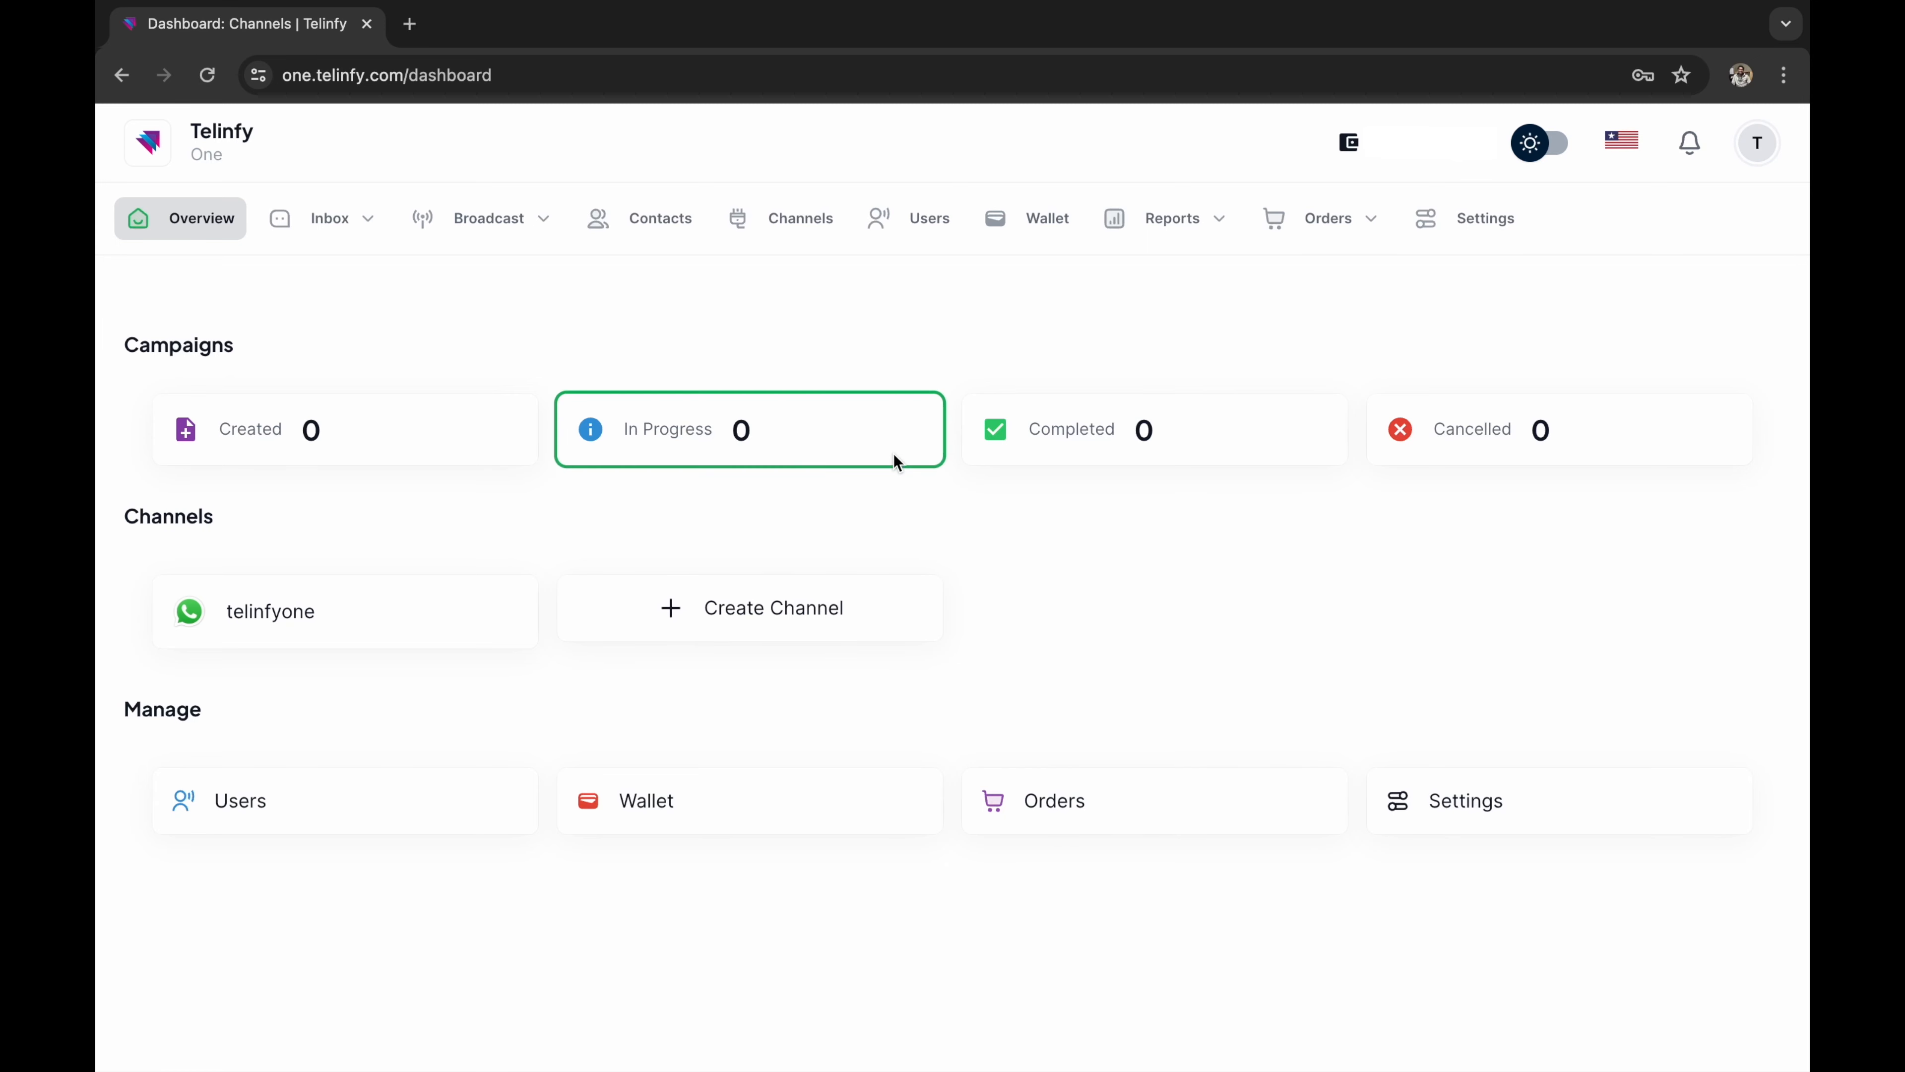
click(804, 229)
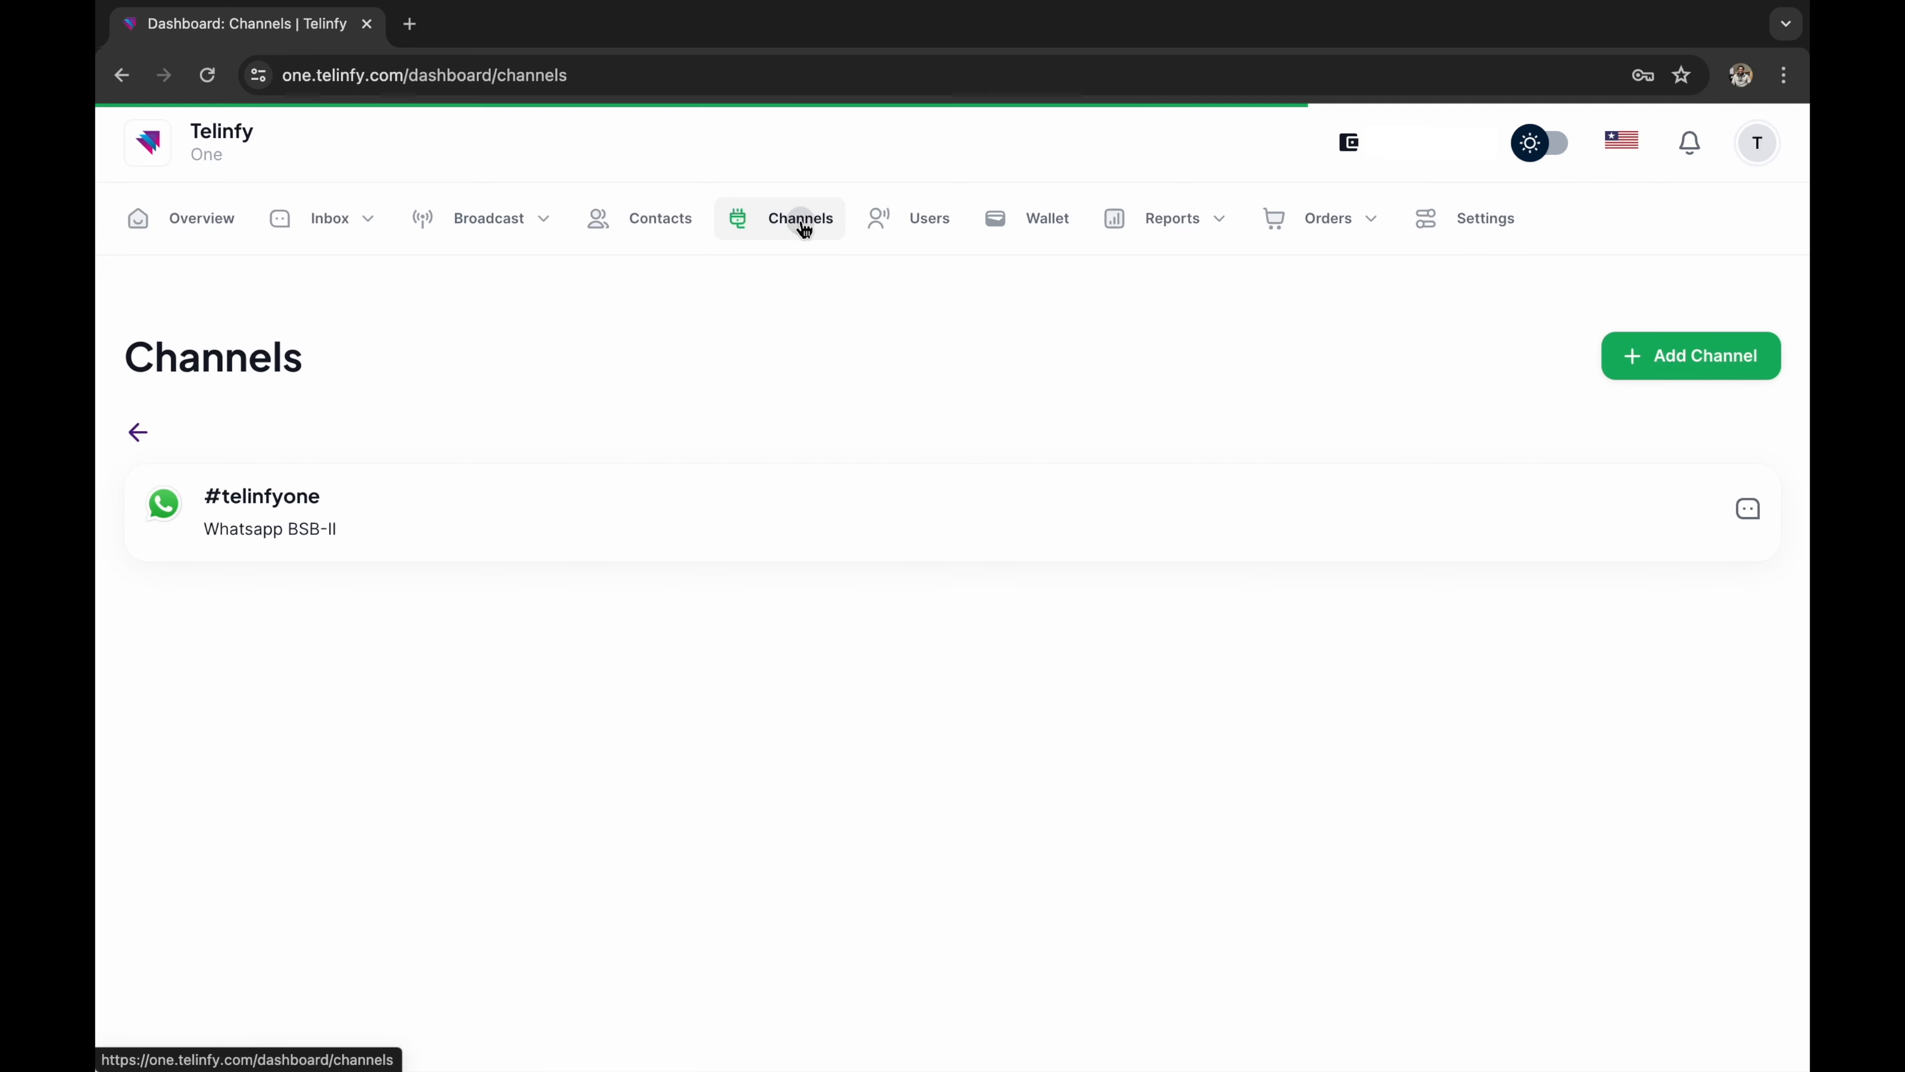
click(652, 510)
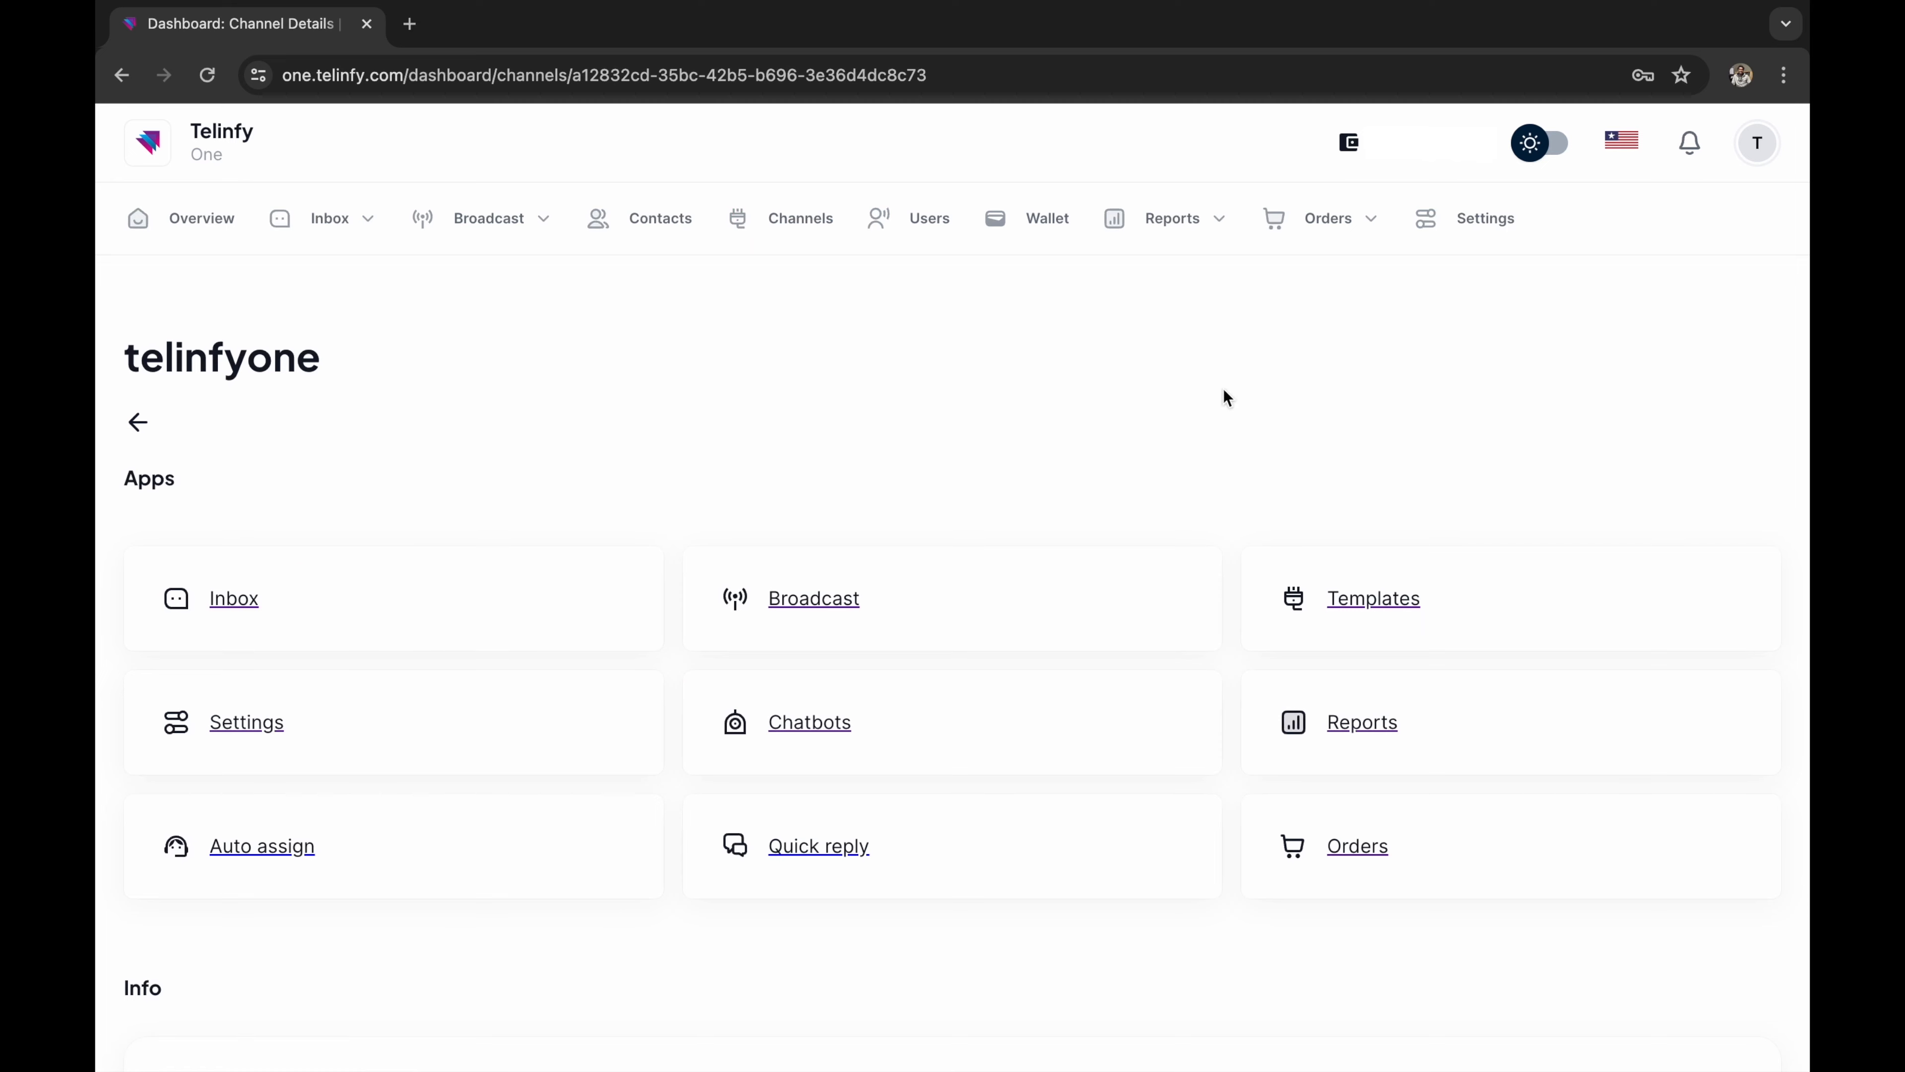
click(961, 719)
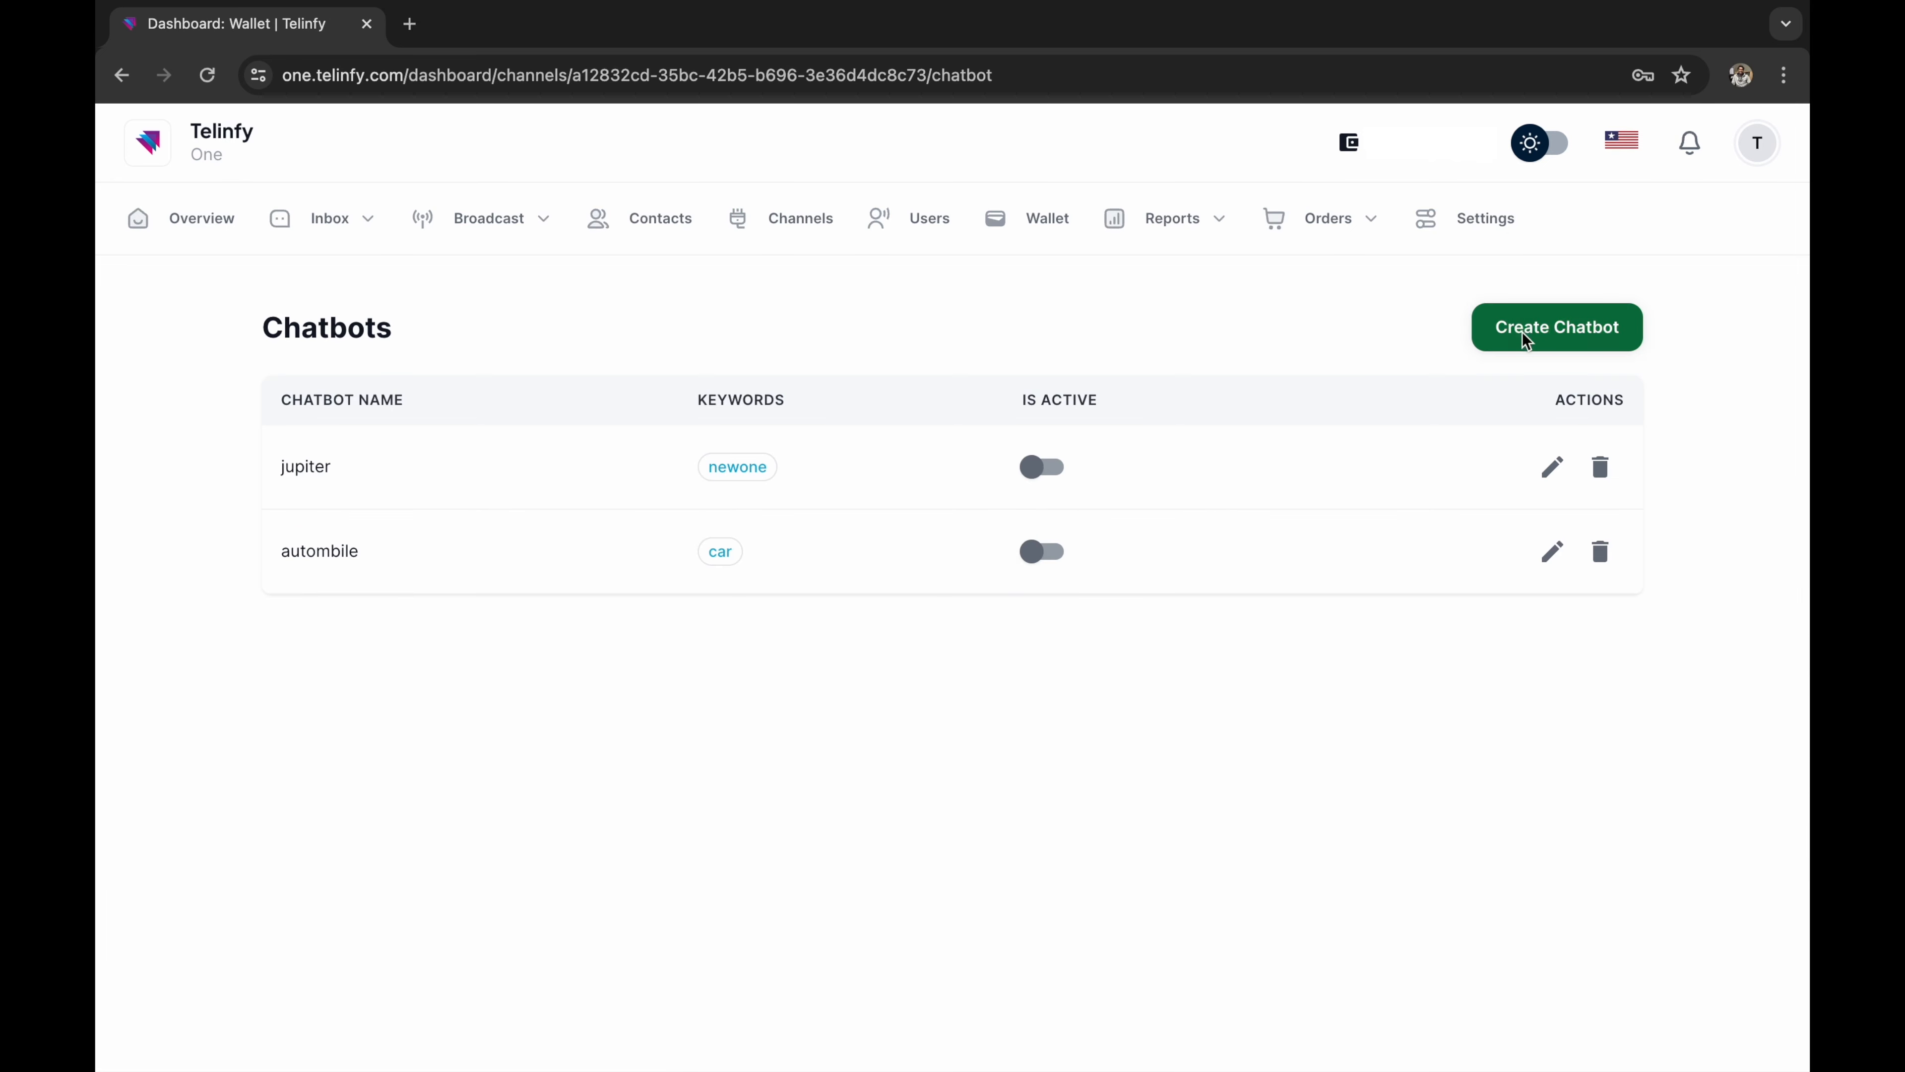
- Create a chatbot named "our services" with the keyword "services" and continue to its flow canvas
click(1526, 335)
click(1027, 512)
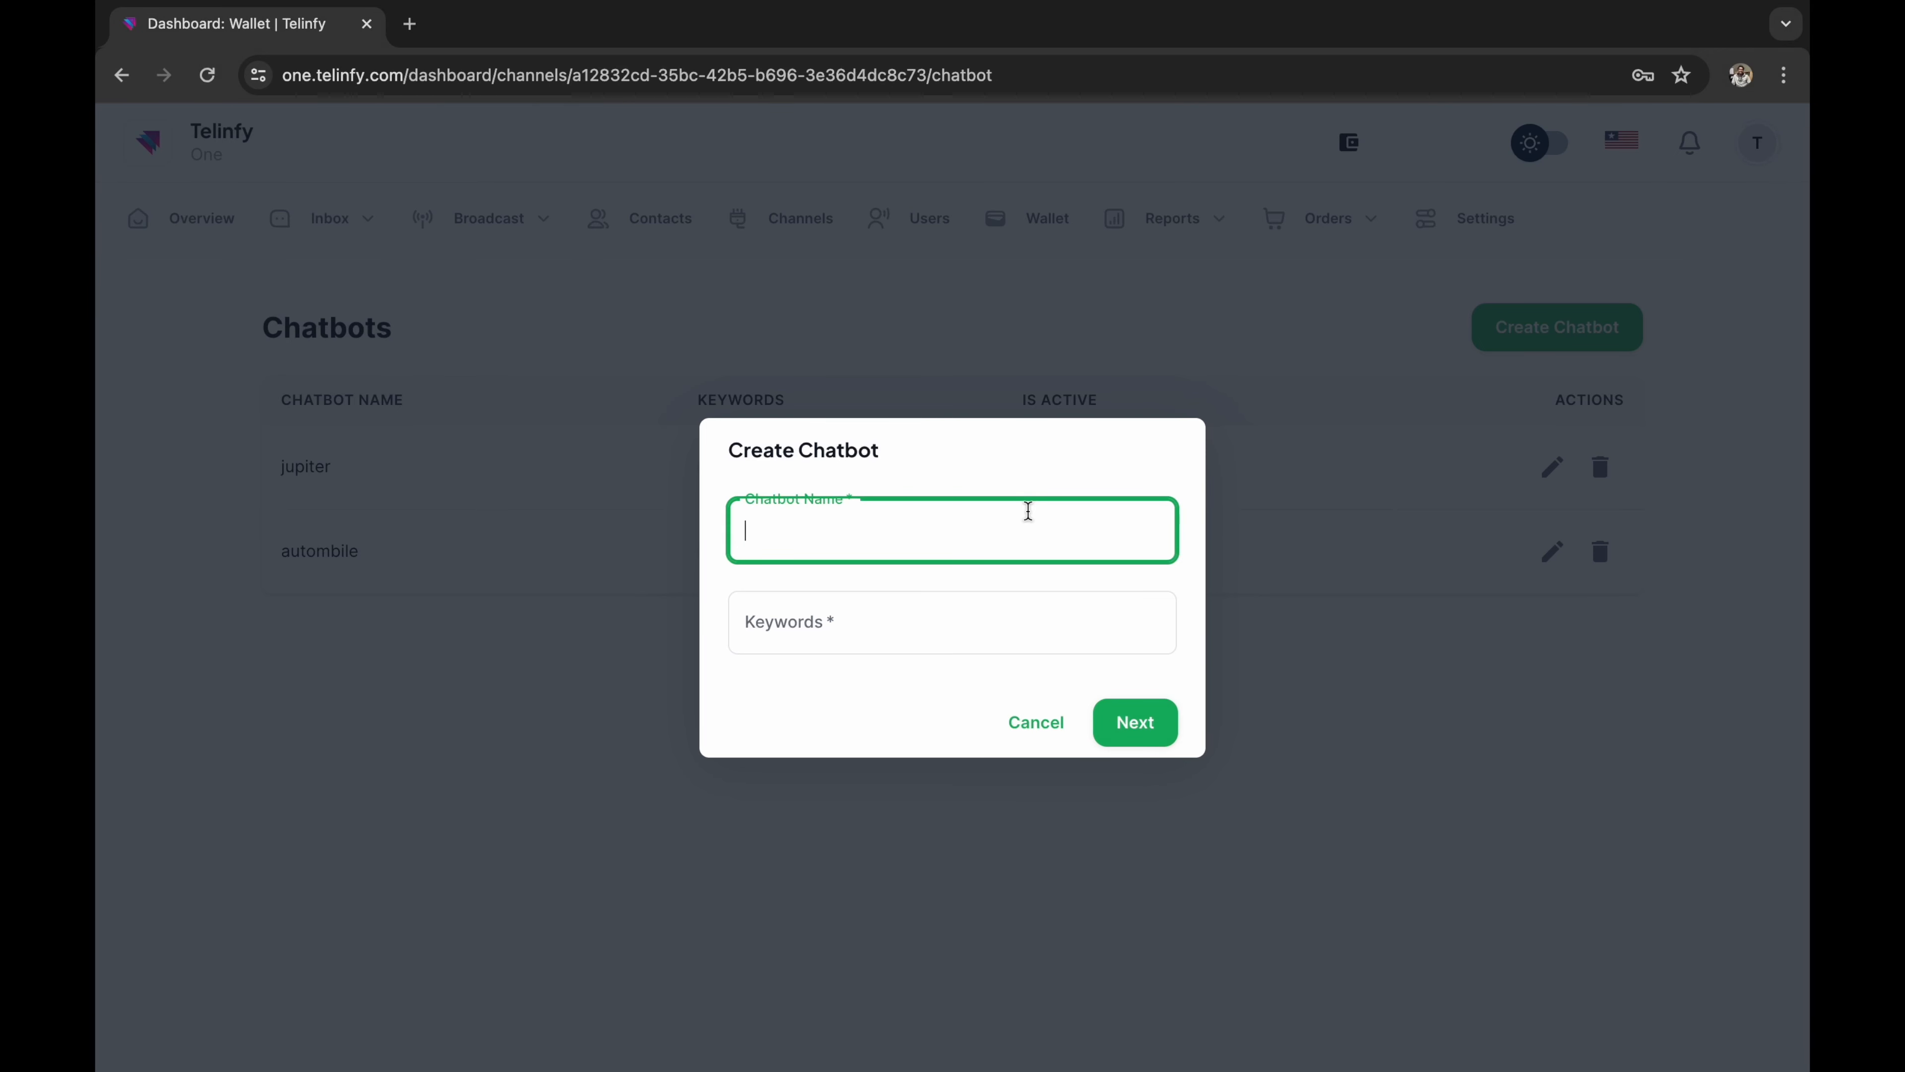
text(our services)
key(Tab)
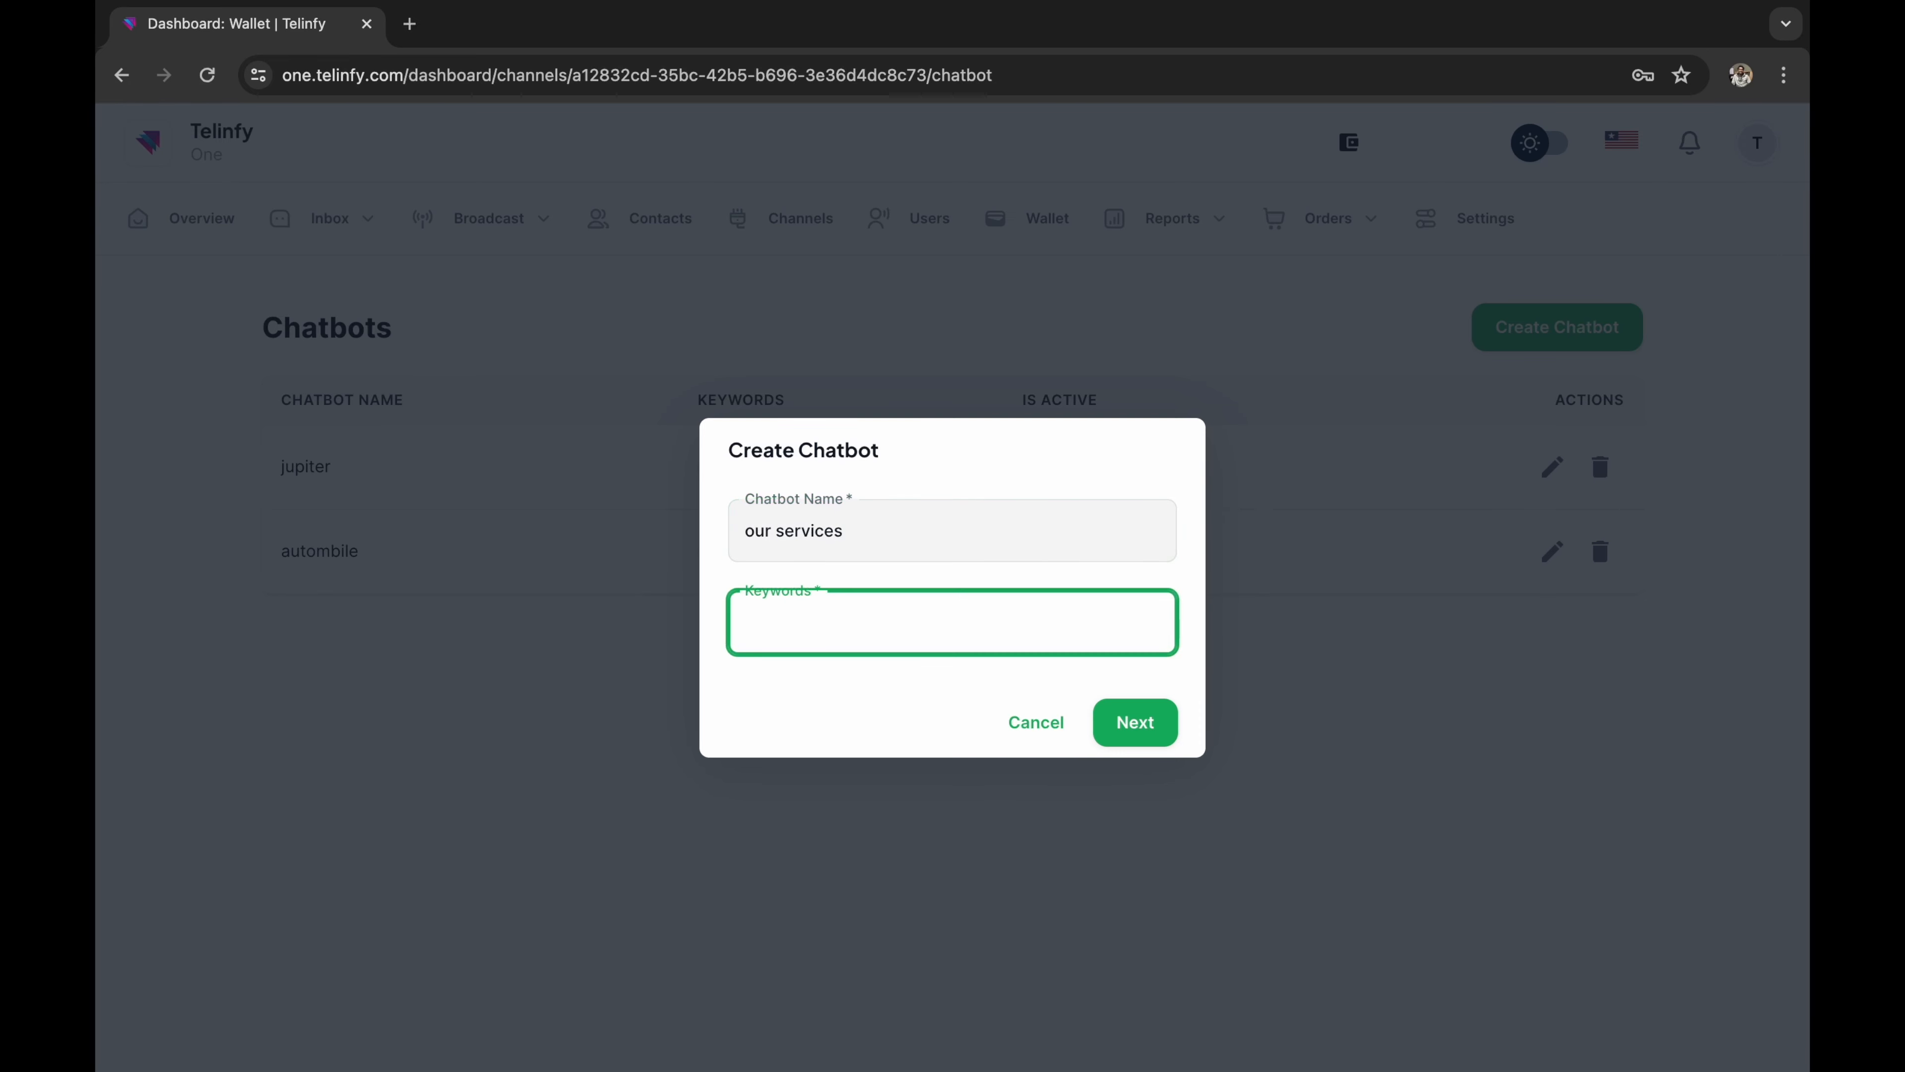
text(services)
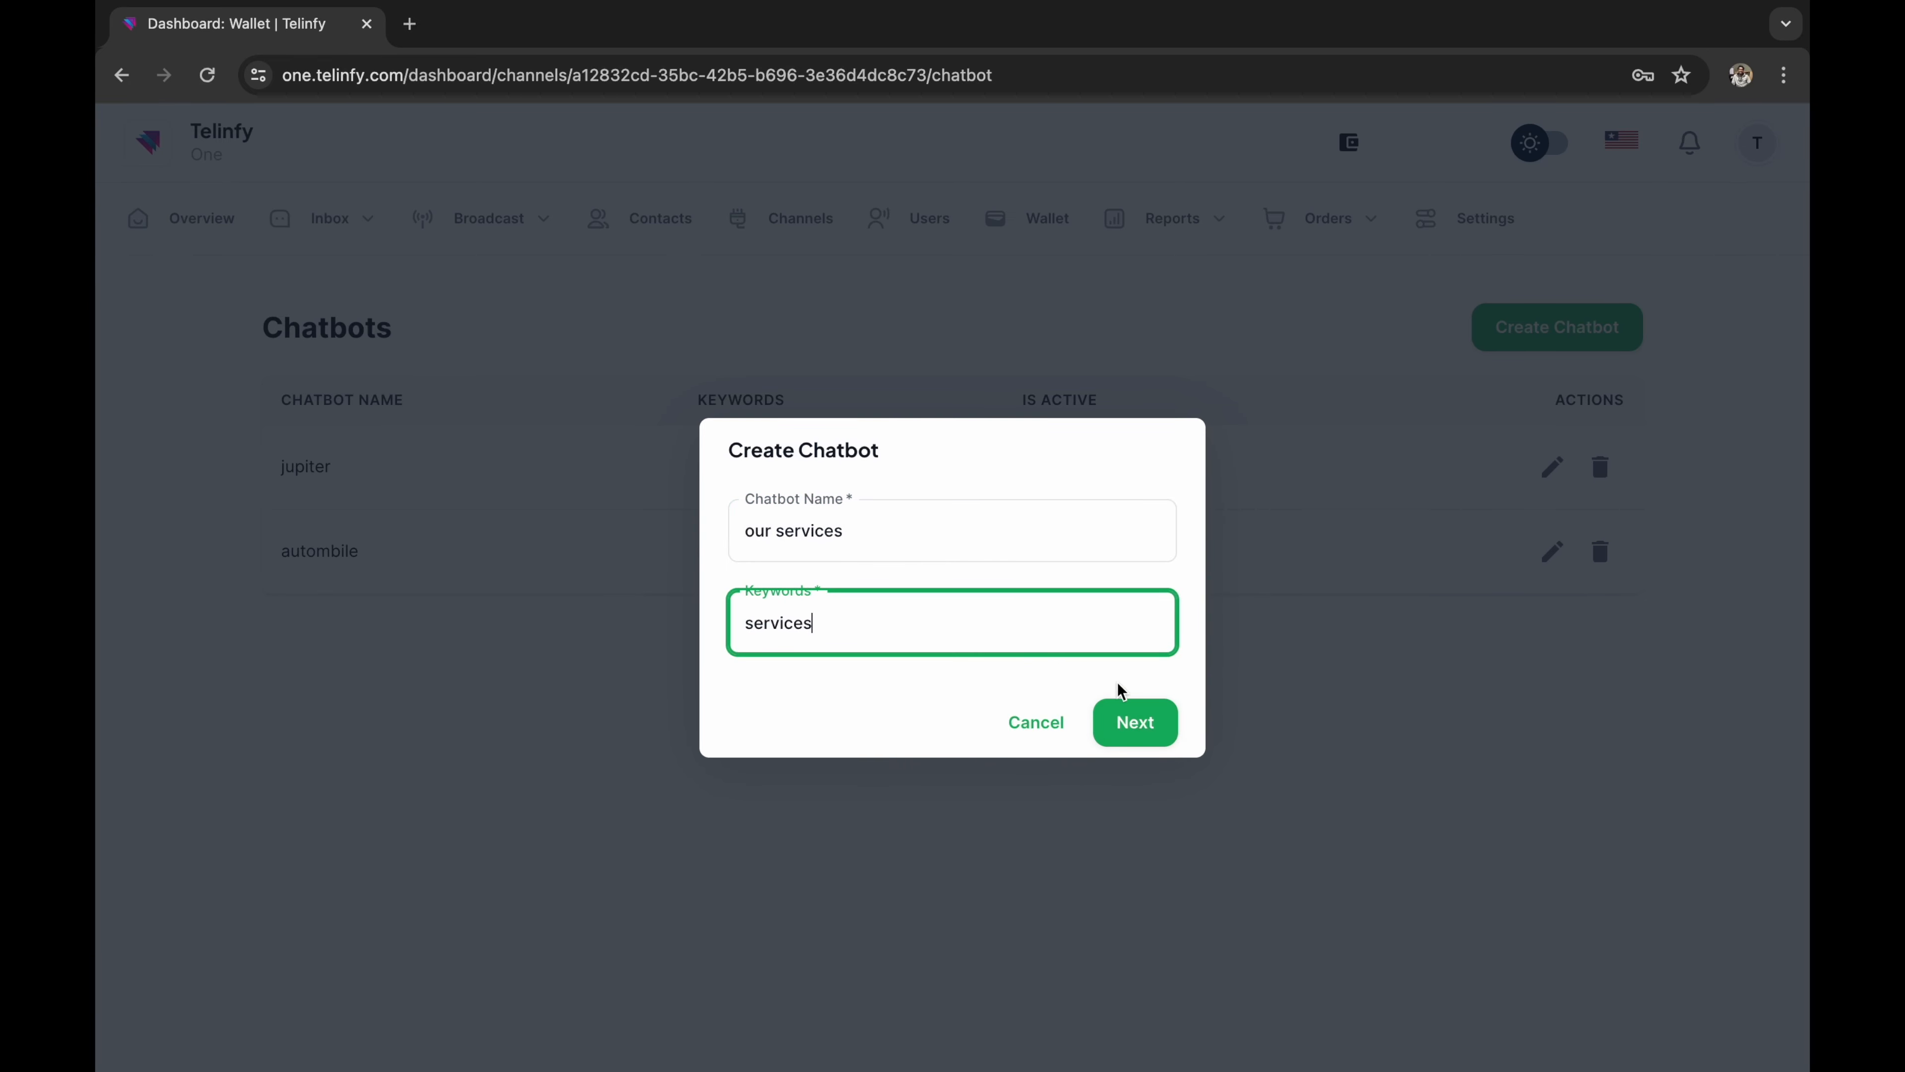
click(1163, 732)
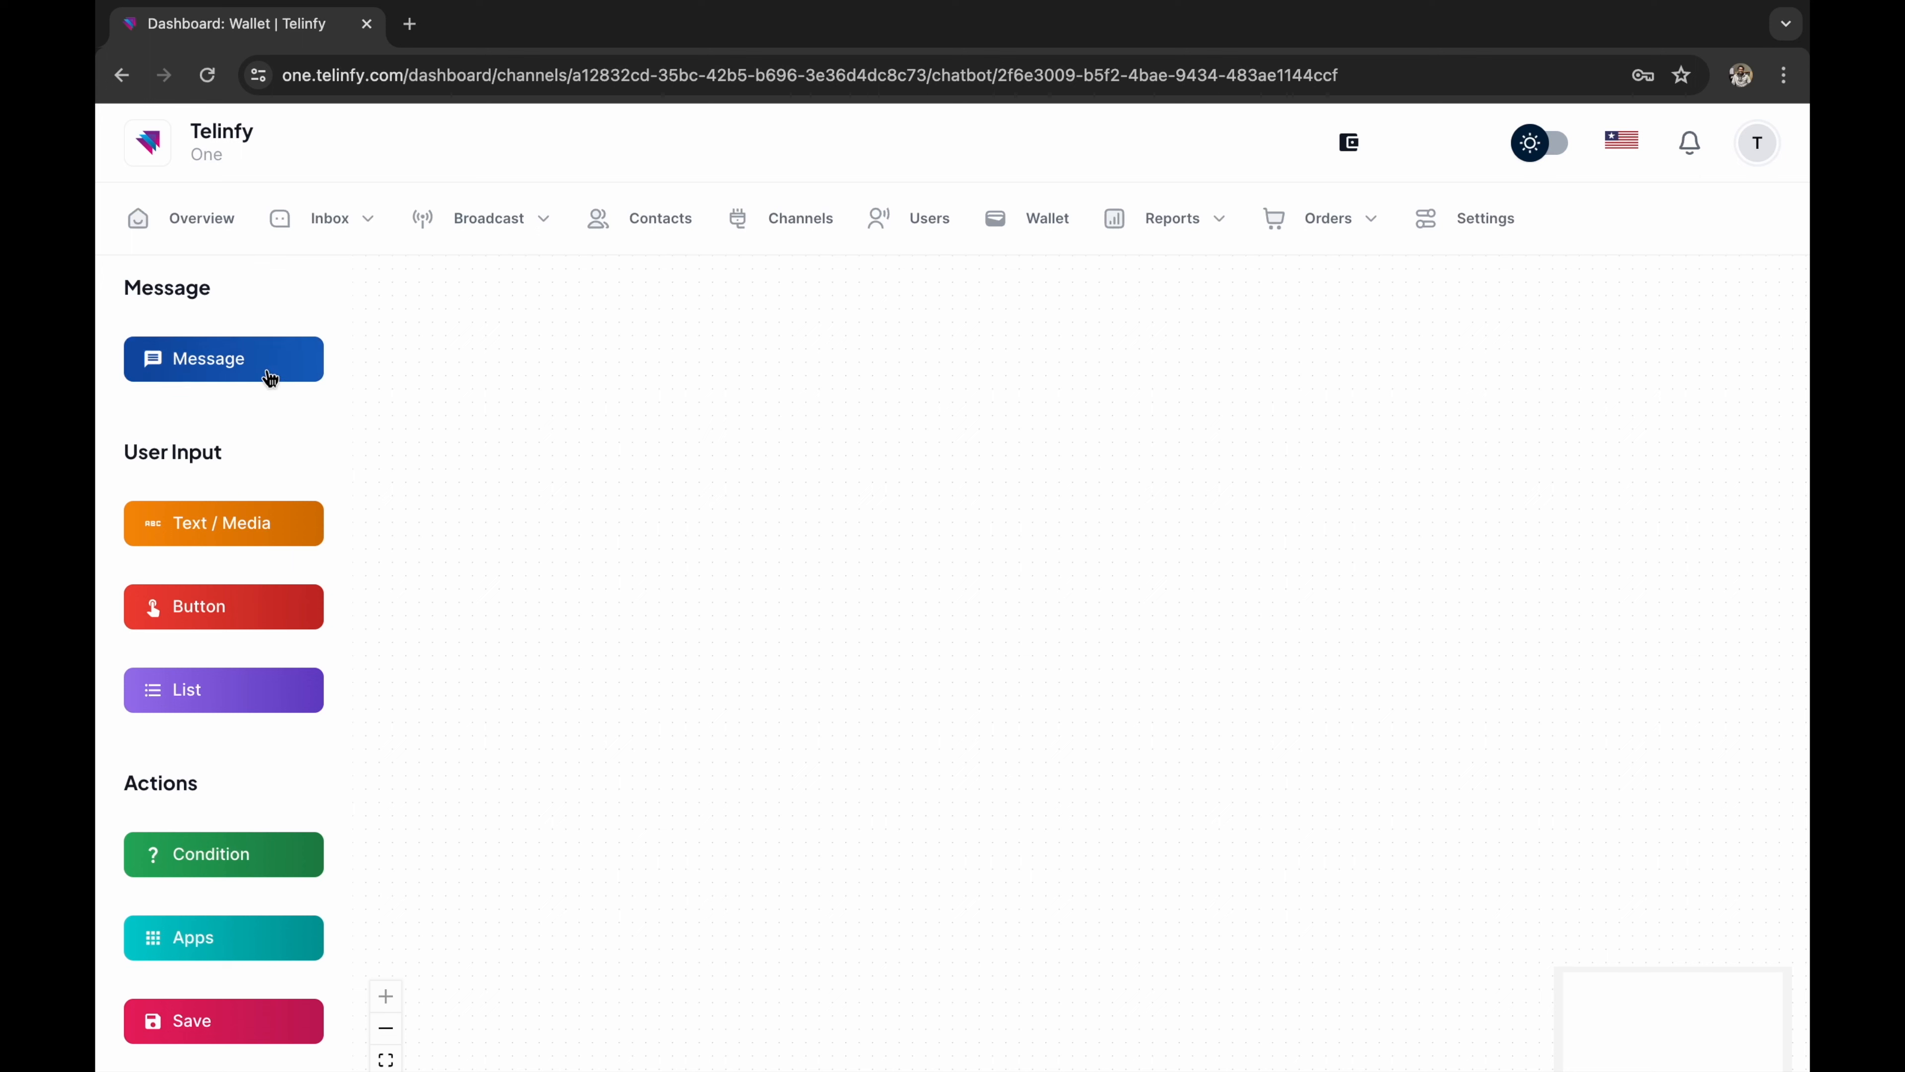
- Add a Text / Media node and place it in the upper-left area of the flow canvas
click(260, 520)
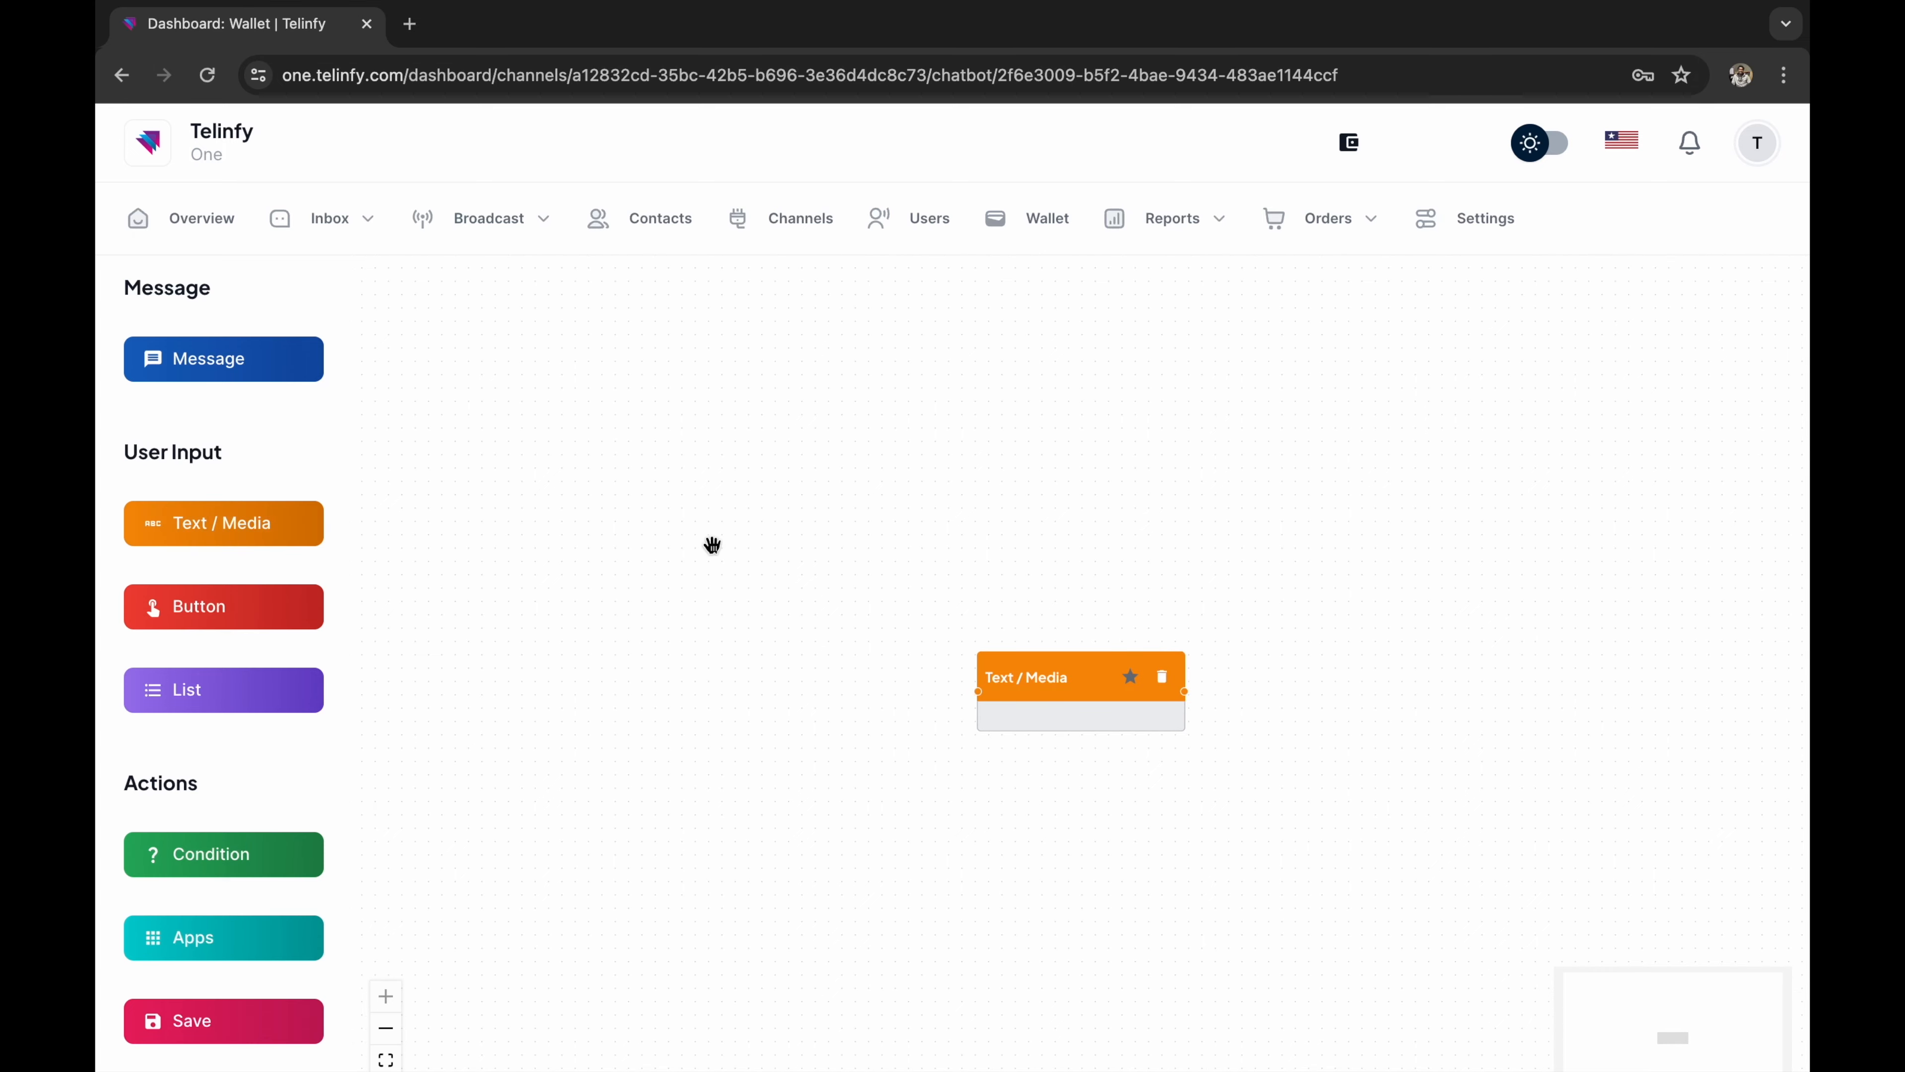
click(1032, 689)
drag(1032, 689, 714, 531)
- Set the Text / Media node's question to "Thank you for visiting our WhatsApp account." with "Please tell me your name." on a second line
click(714, 531)
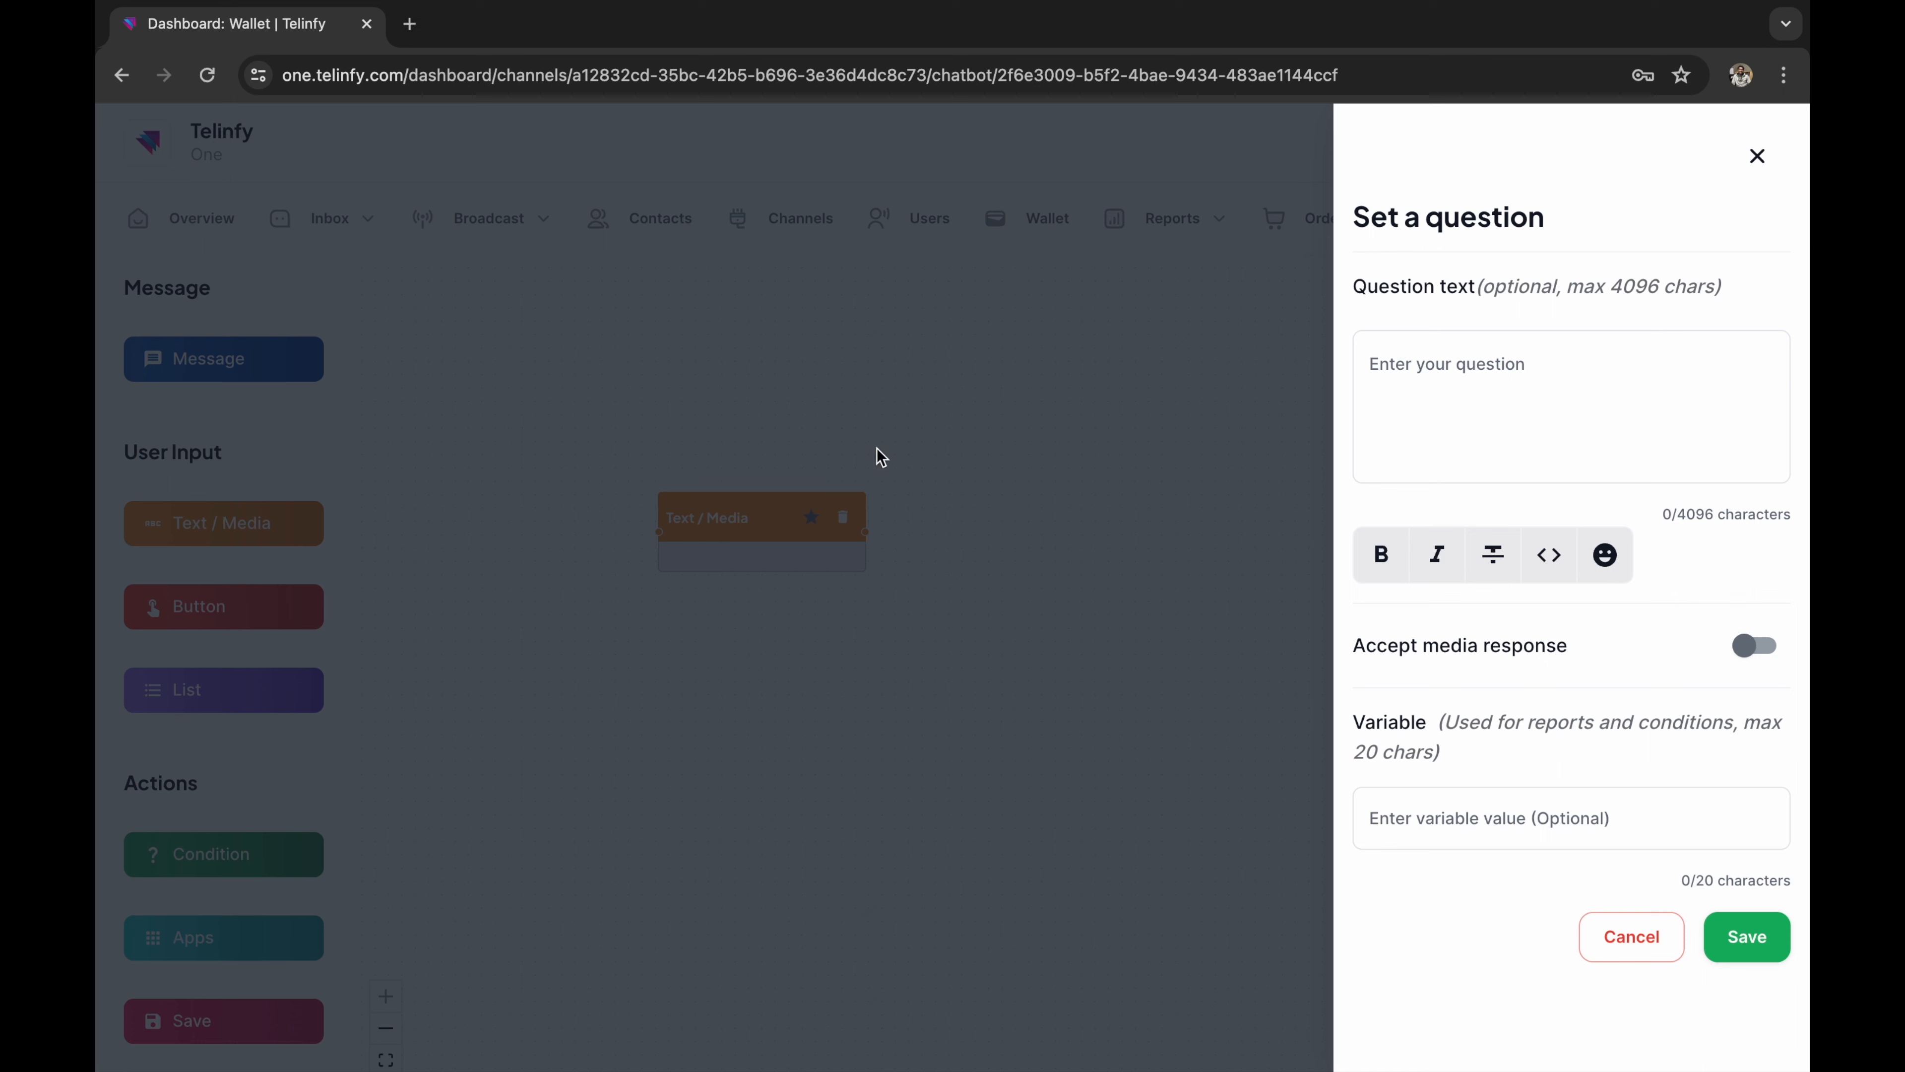
click(1504, 439)
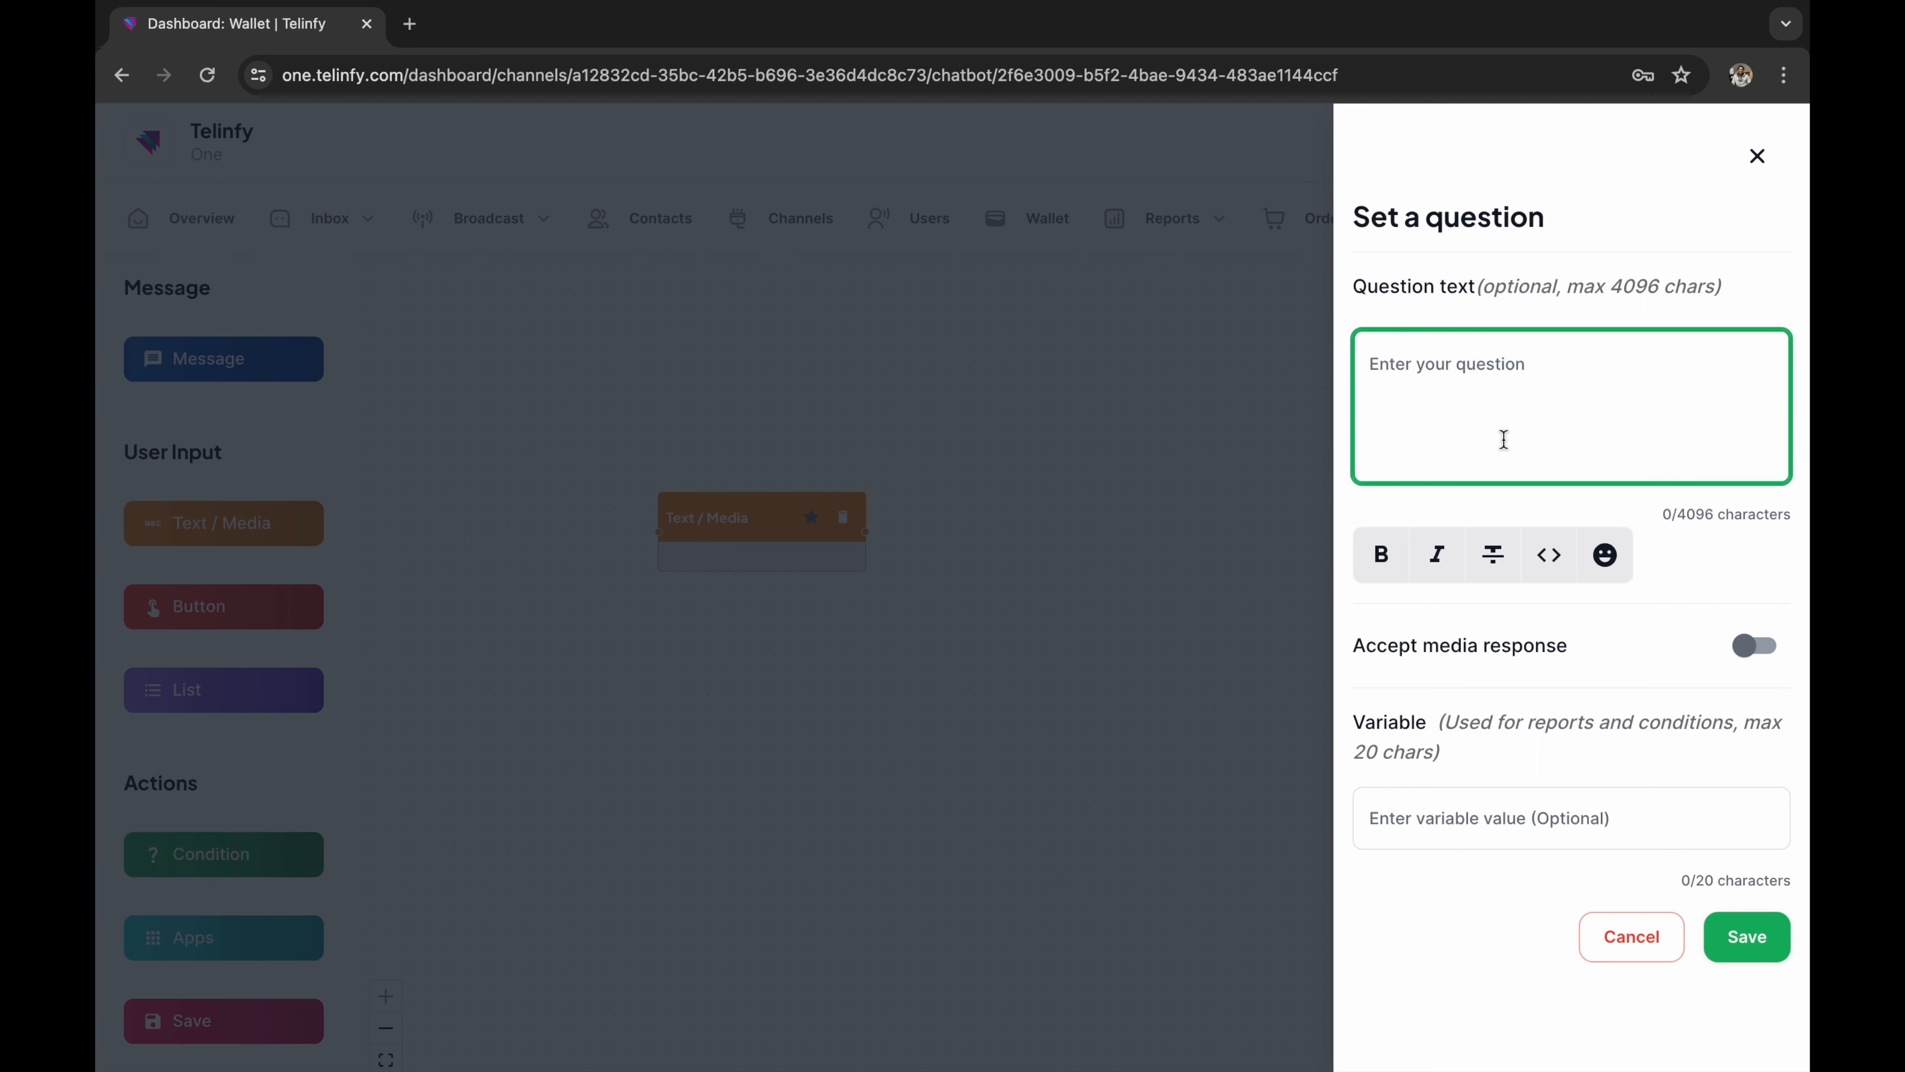
text(Thank you for visiting our WhatsApp account.)
key(Return)
text(Please tell me your name.)
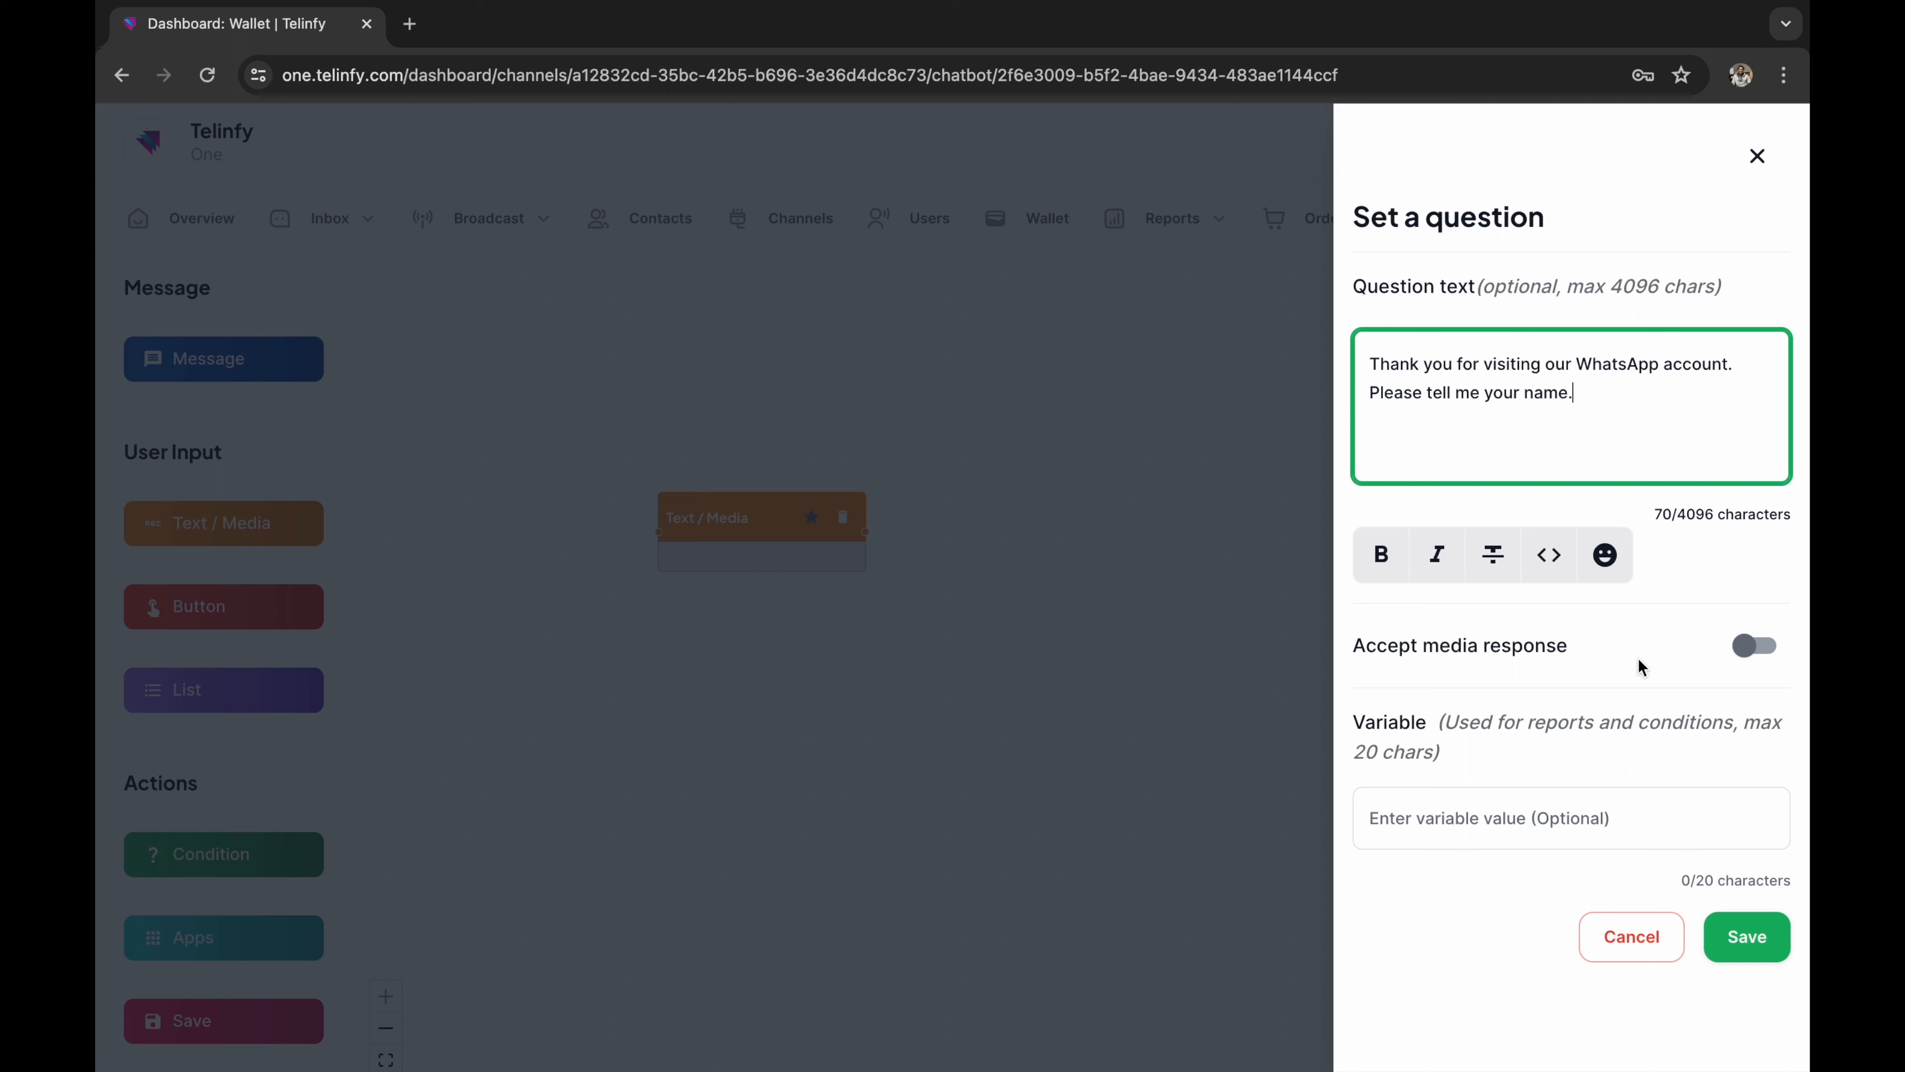
- Save the question with media responses off and no variable, and star the Text / Media node
click(1765, 661)
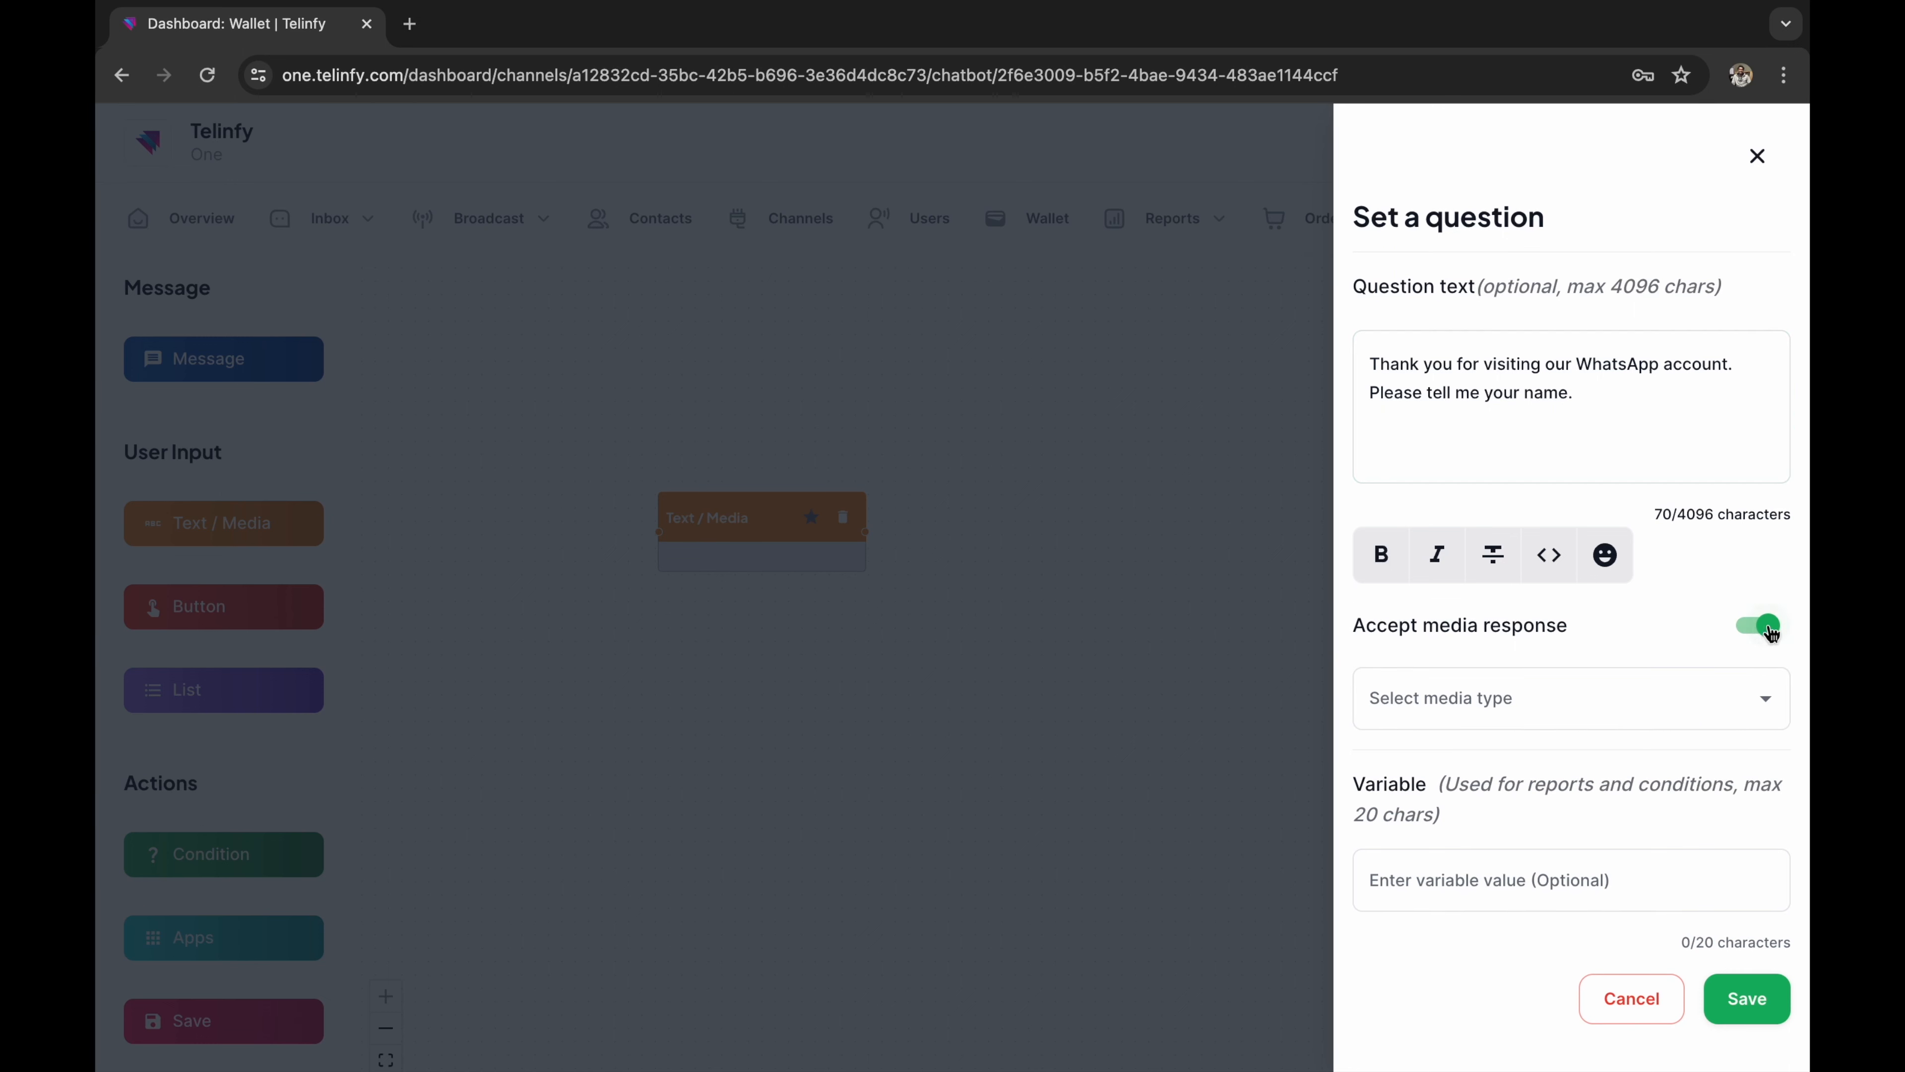
click(1768, 629)
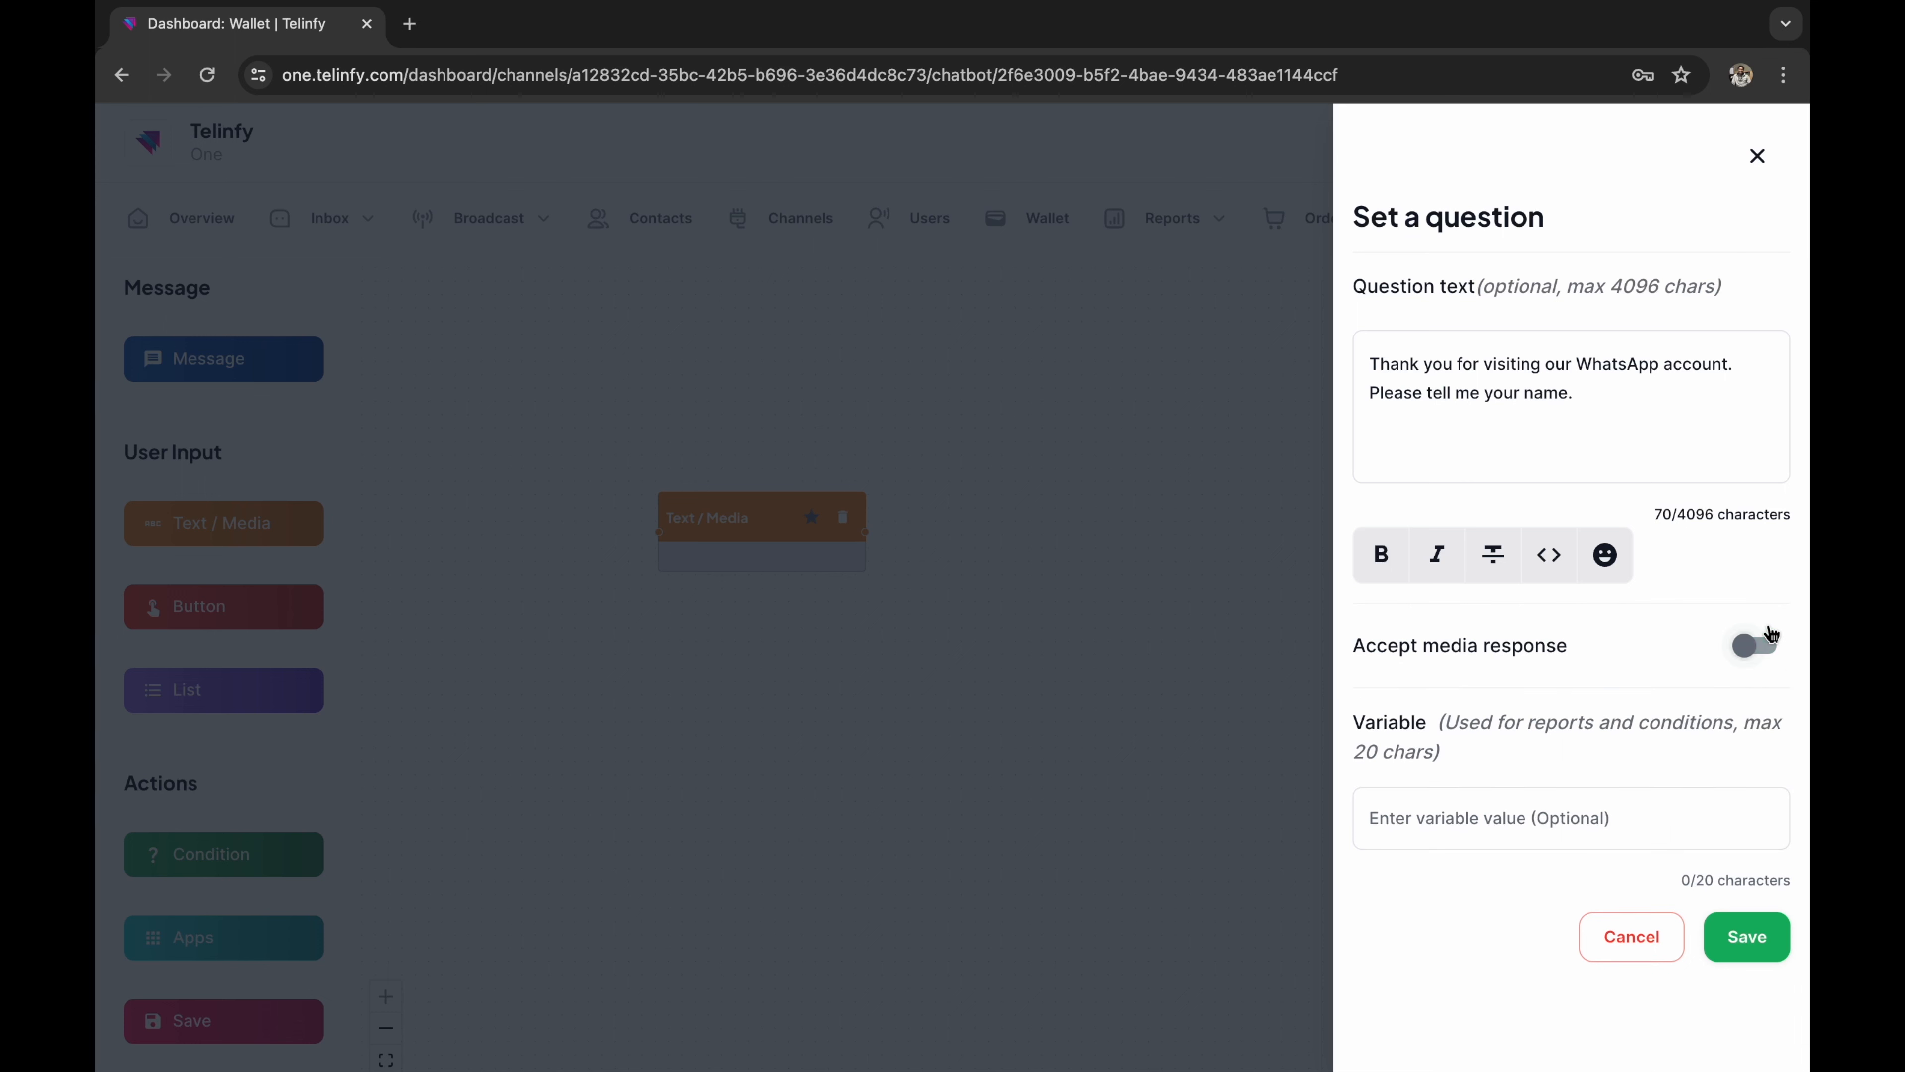
click(1542, 829)
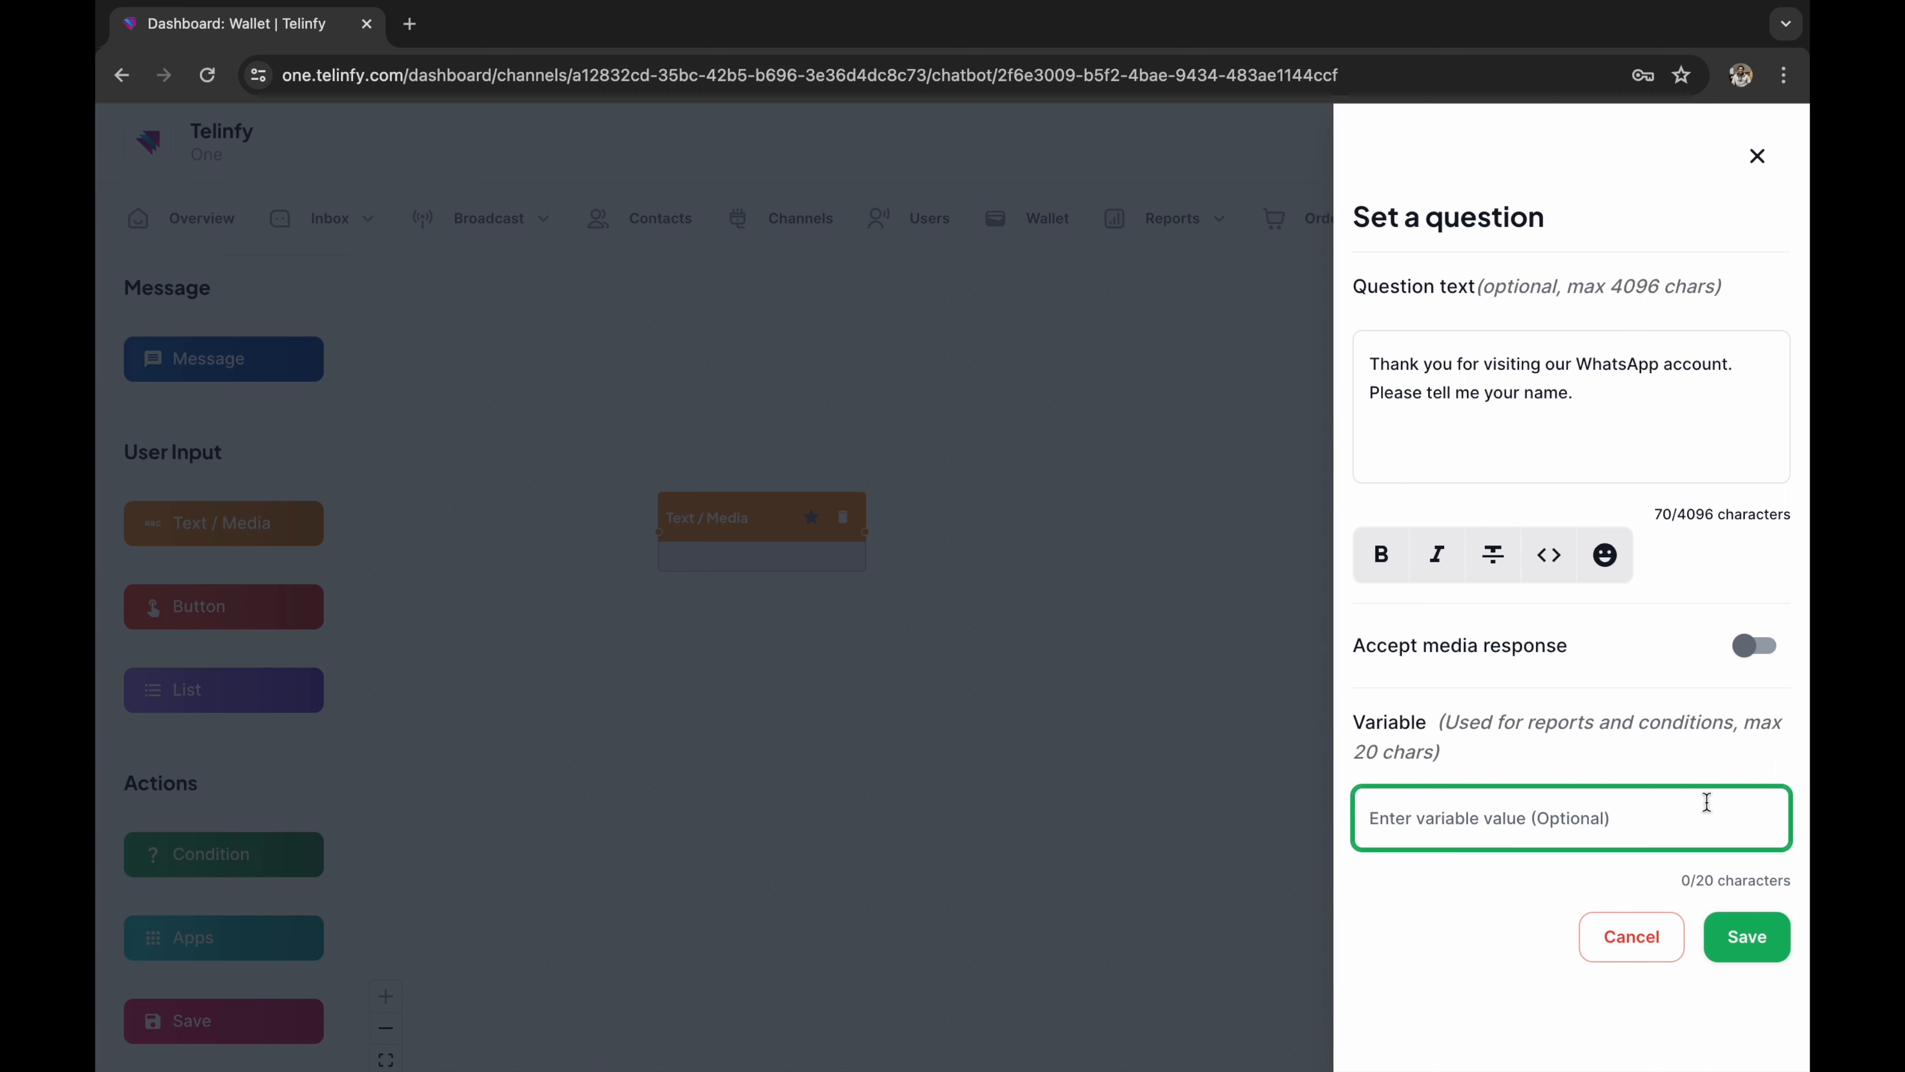
click(1747, 936)
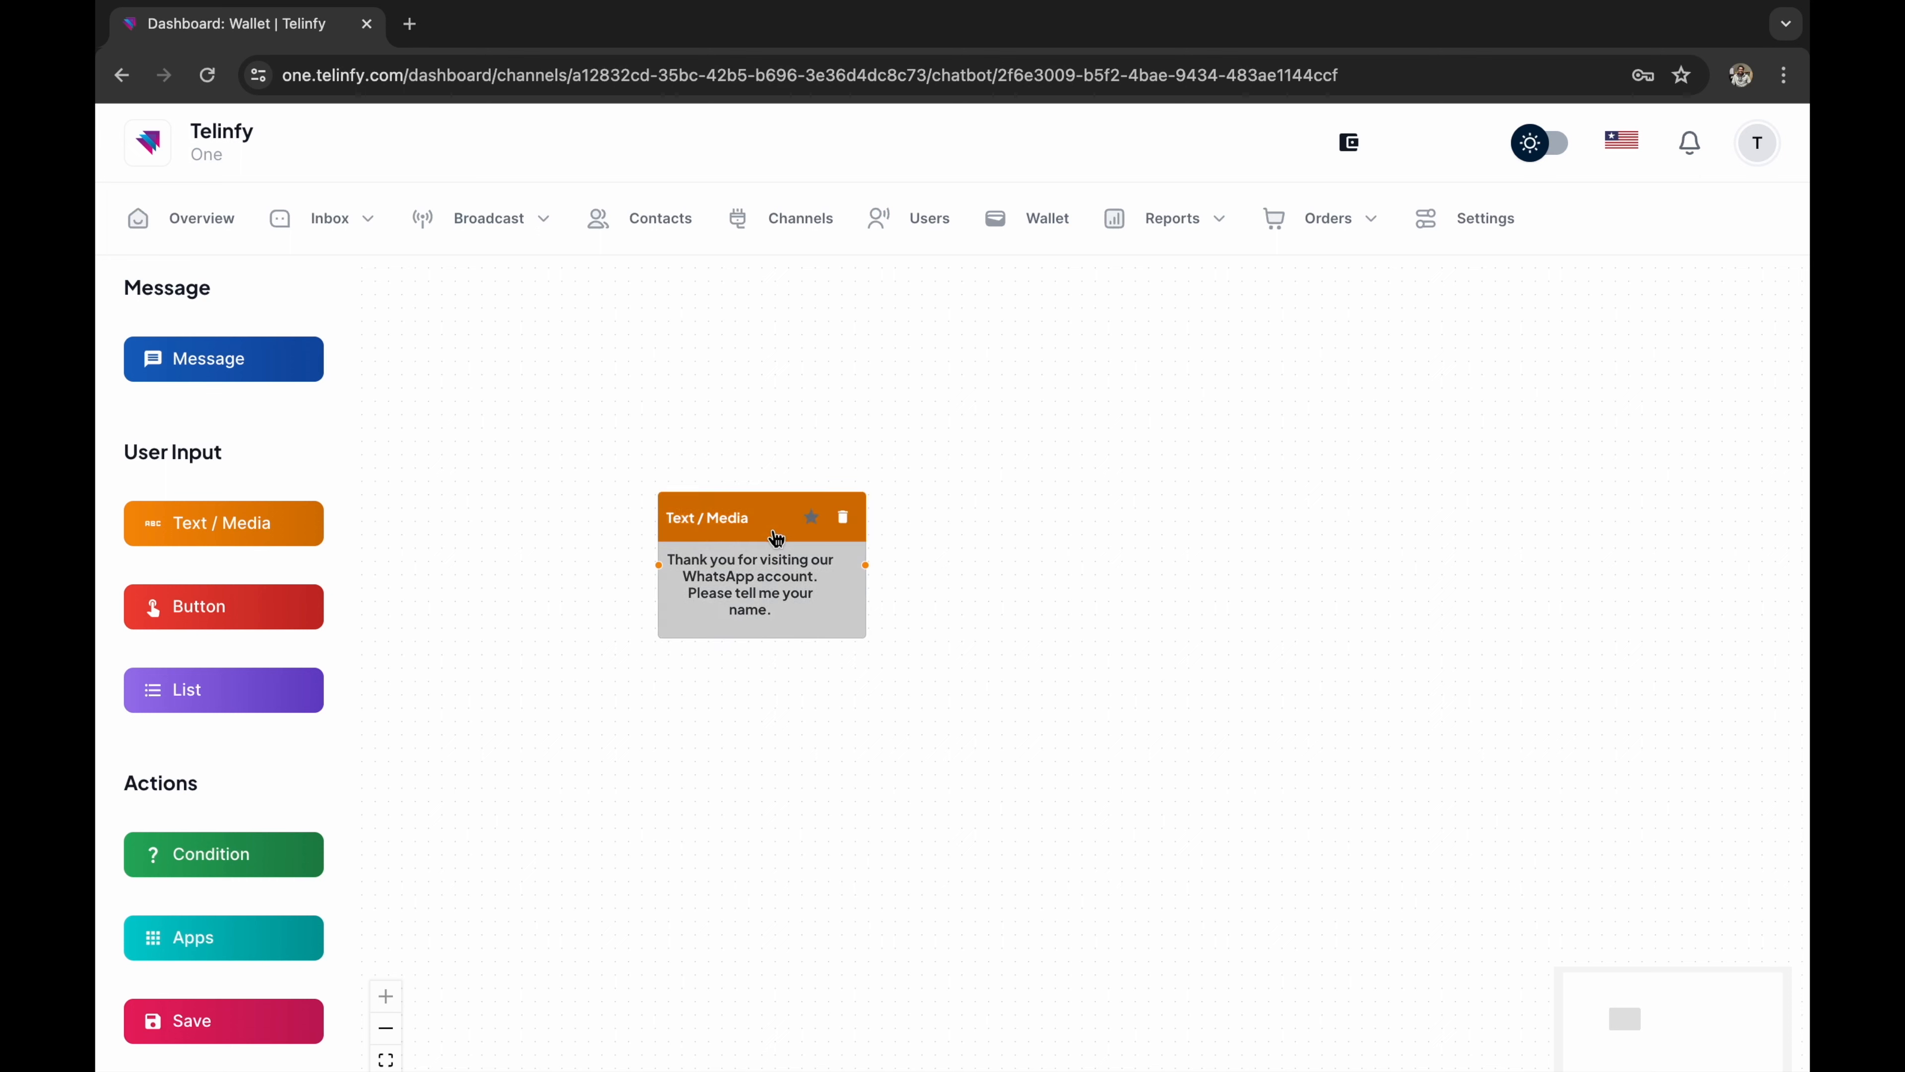
click(811, 518)
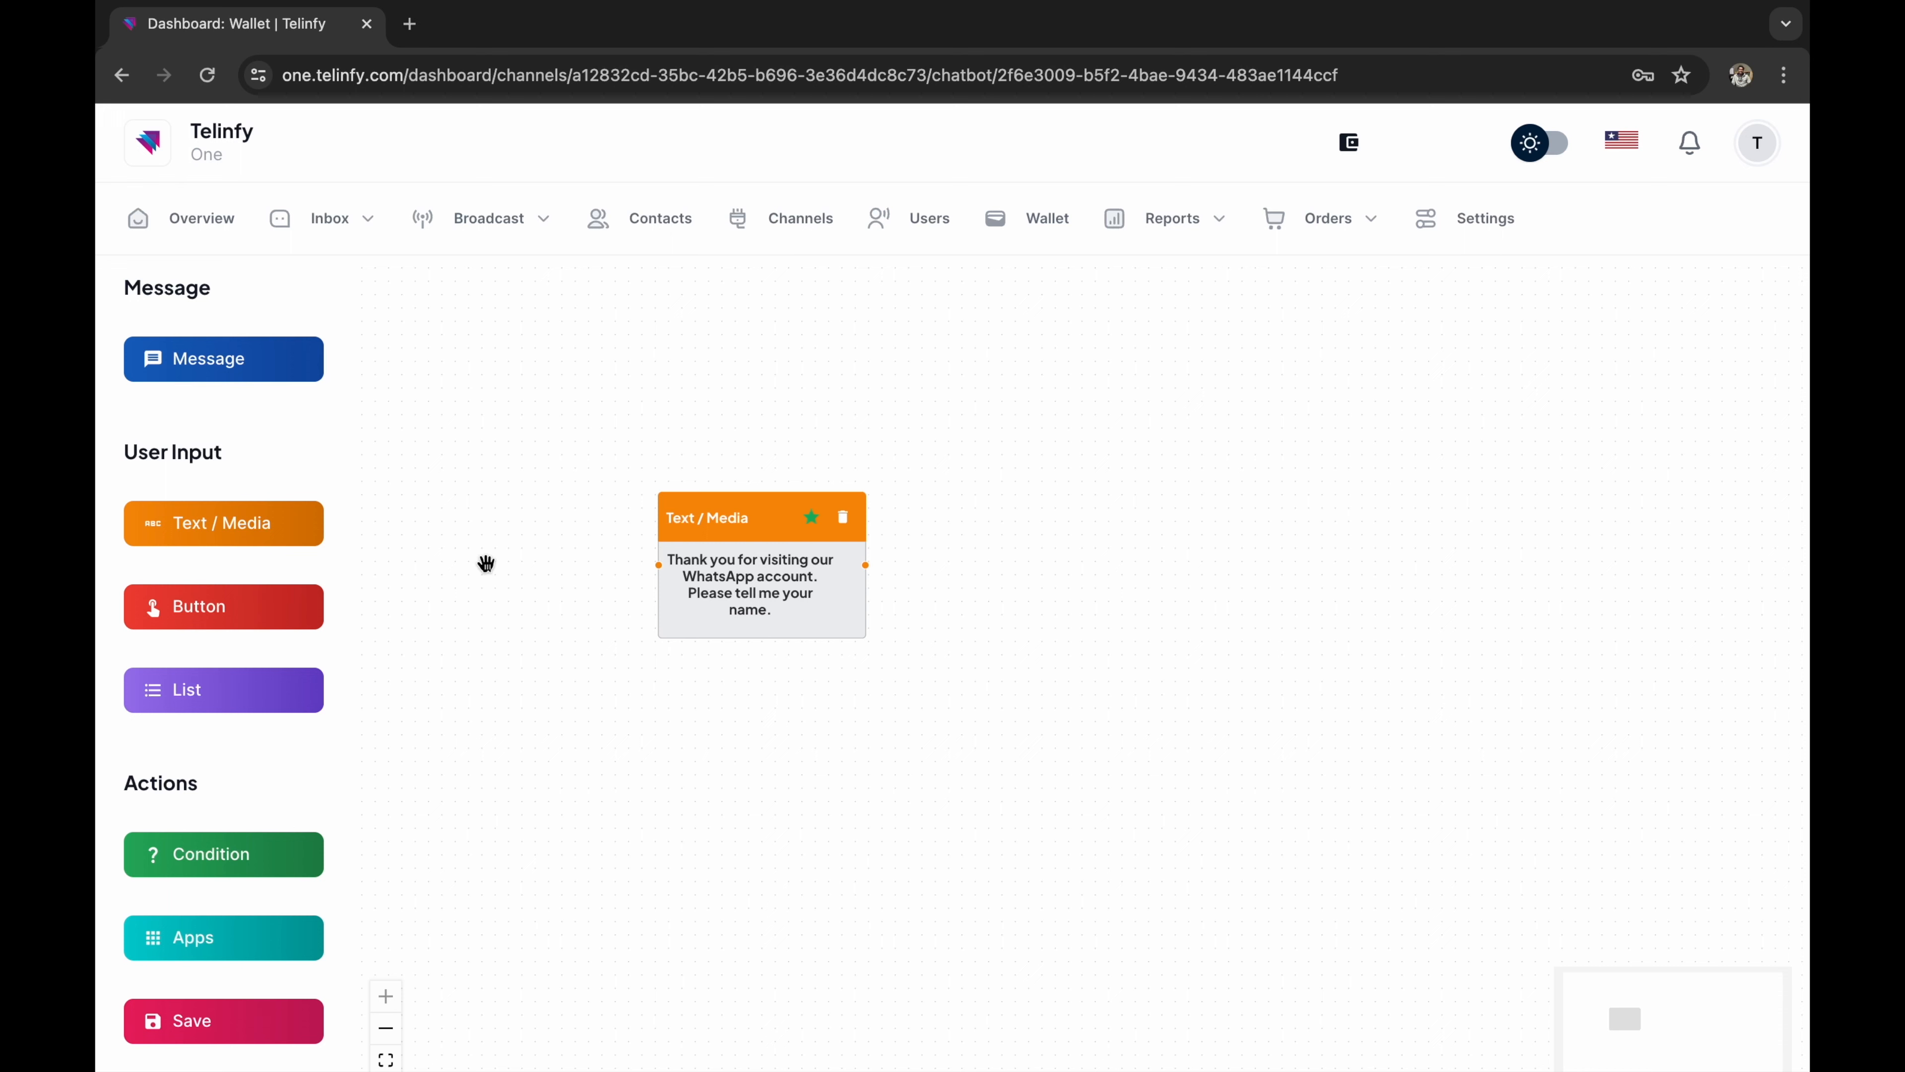
- Add a List node beside the Text / Media node and set its header text to "Thank you. Please choose your desired service"
drag(486, 563, 1058, 539)
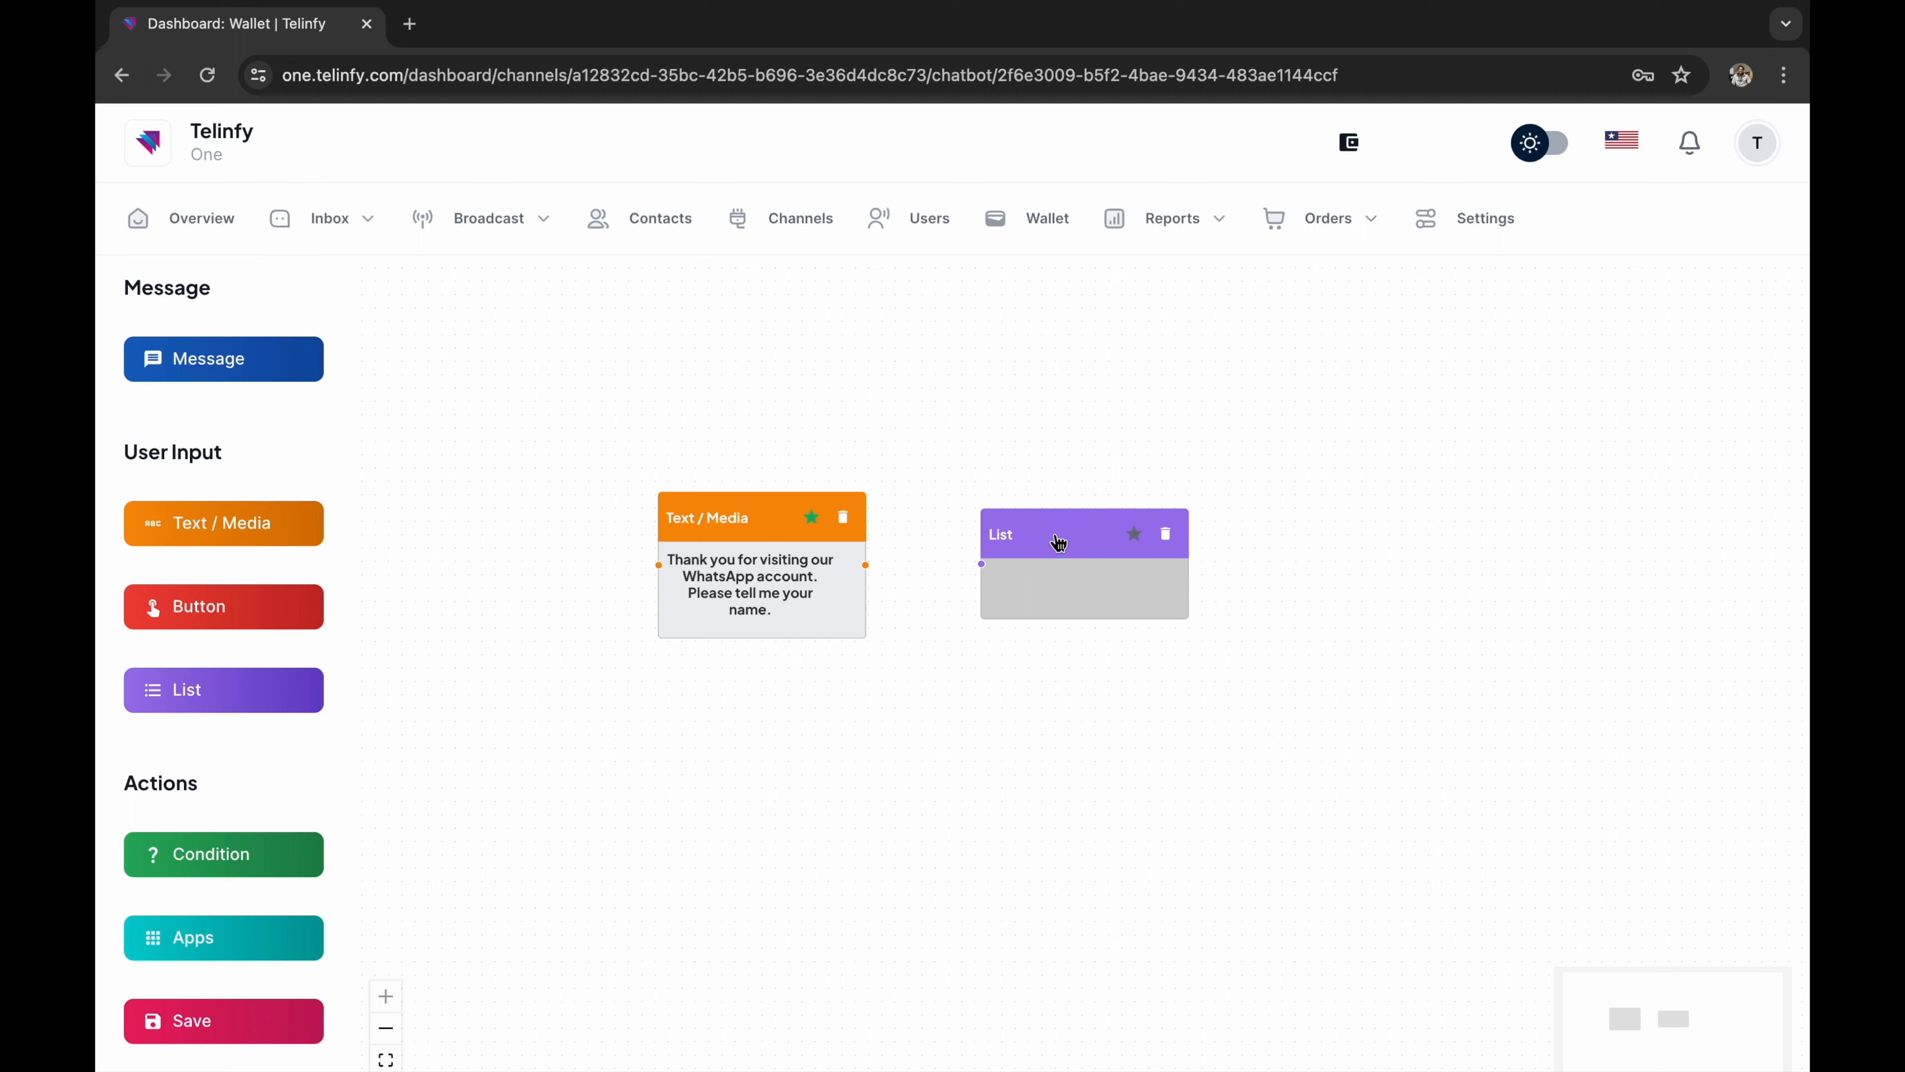
click(1089, 540)
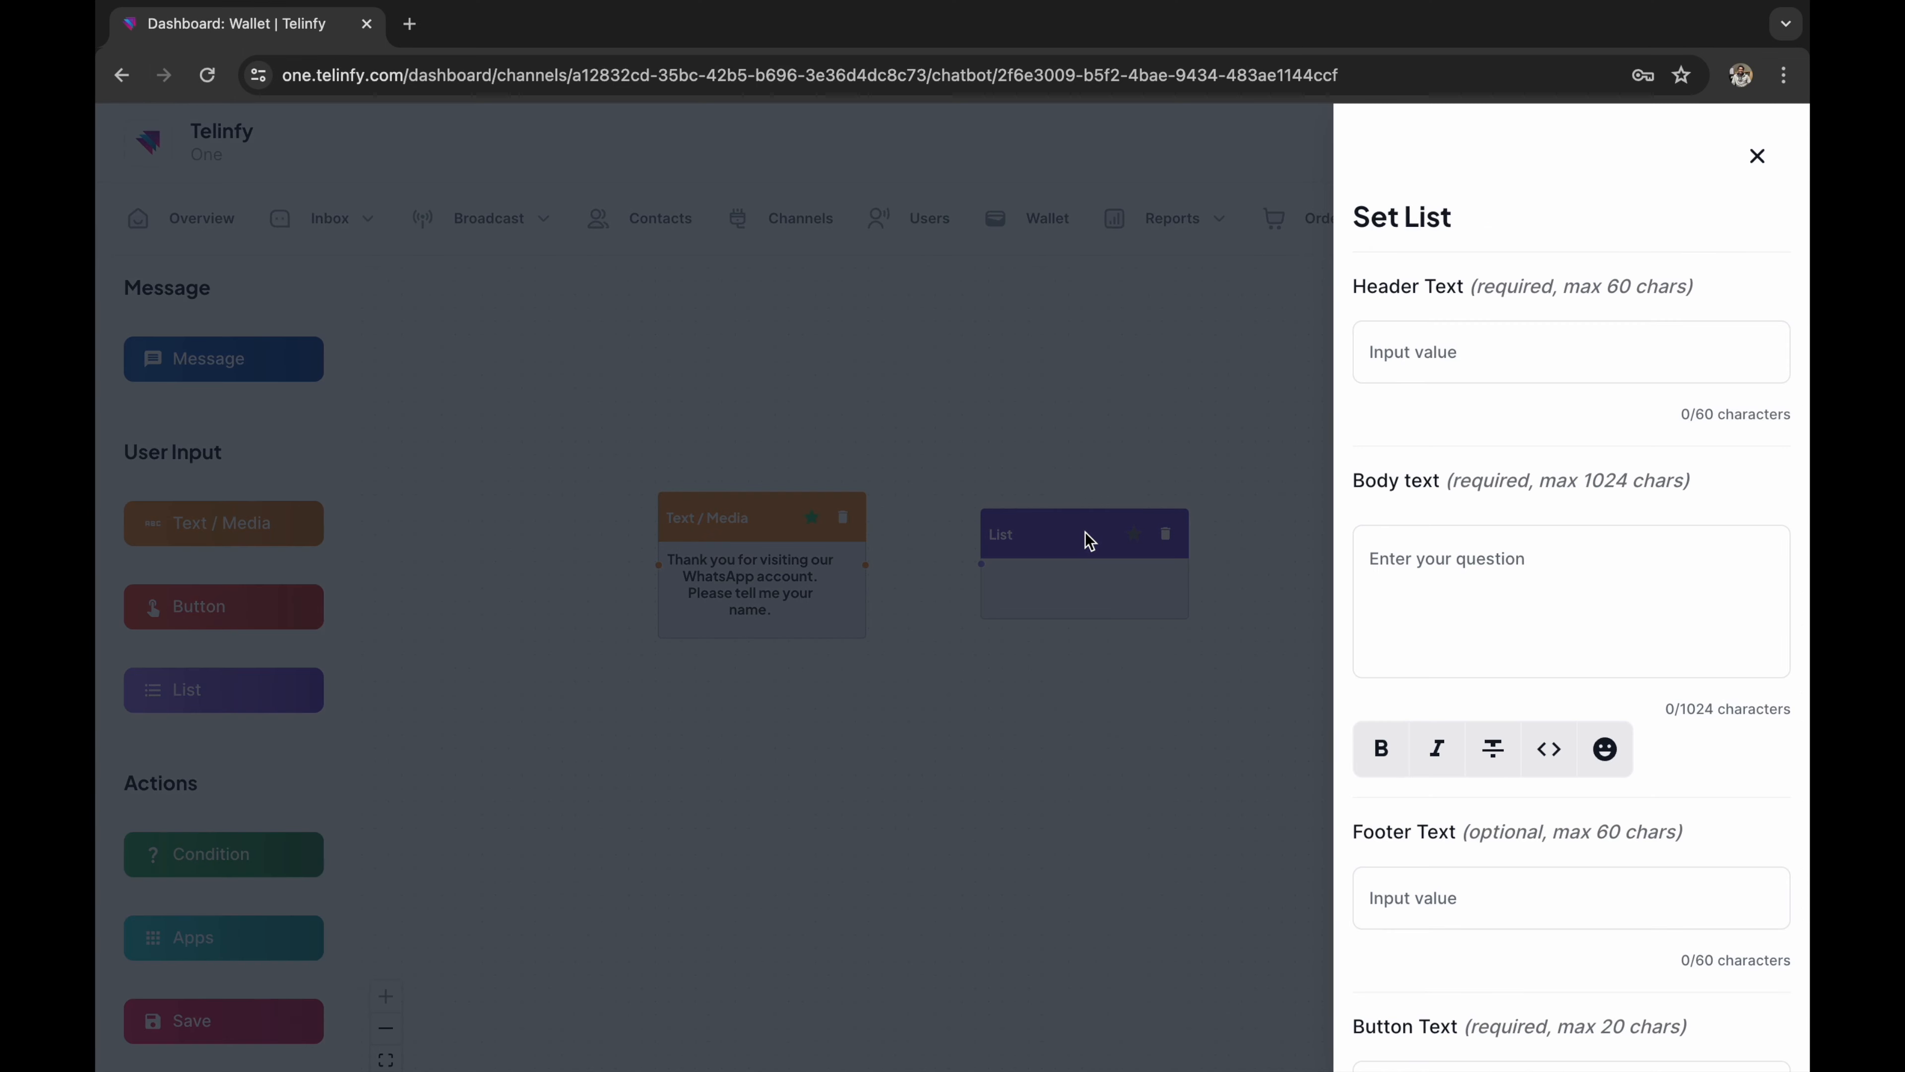
click(1408, 341)
text(Tell us)
key(BackSpace)
key(BackSpace)
key(BackSpace)
key(BackSpace)
key(BackSpace)
key(BackSpace)
key(BackSpace)
key(BackSpace)
text(Thank you. Please choose your desired service)
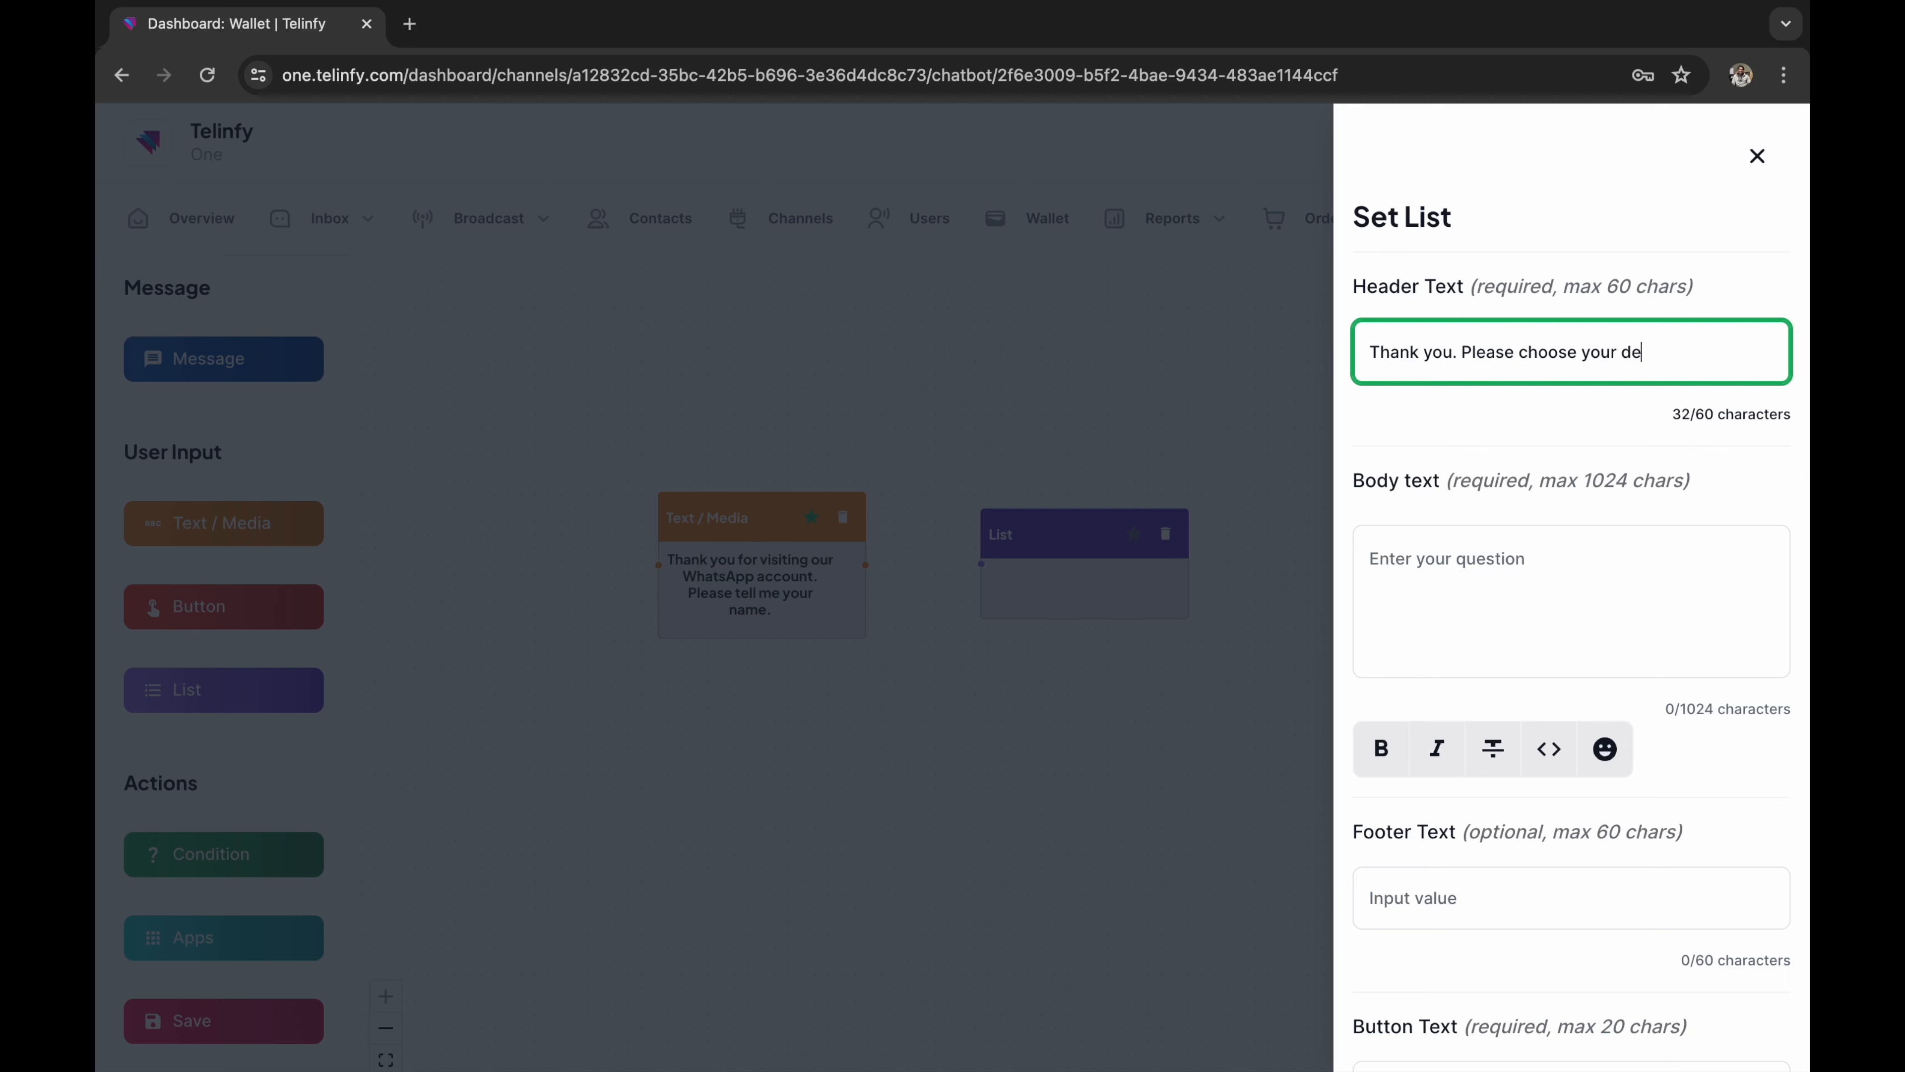
- Set the list's body text to "We have multiple solutions to help you with your marketing activities." and the footer to "Please select from the below list"
click(1447, 621)
text(We have multiple solutions to help y)
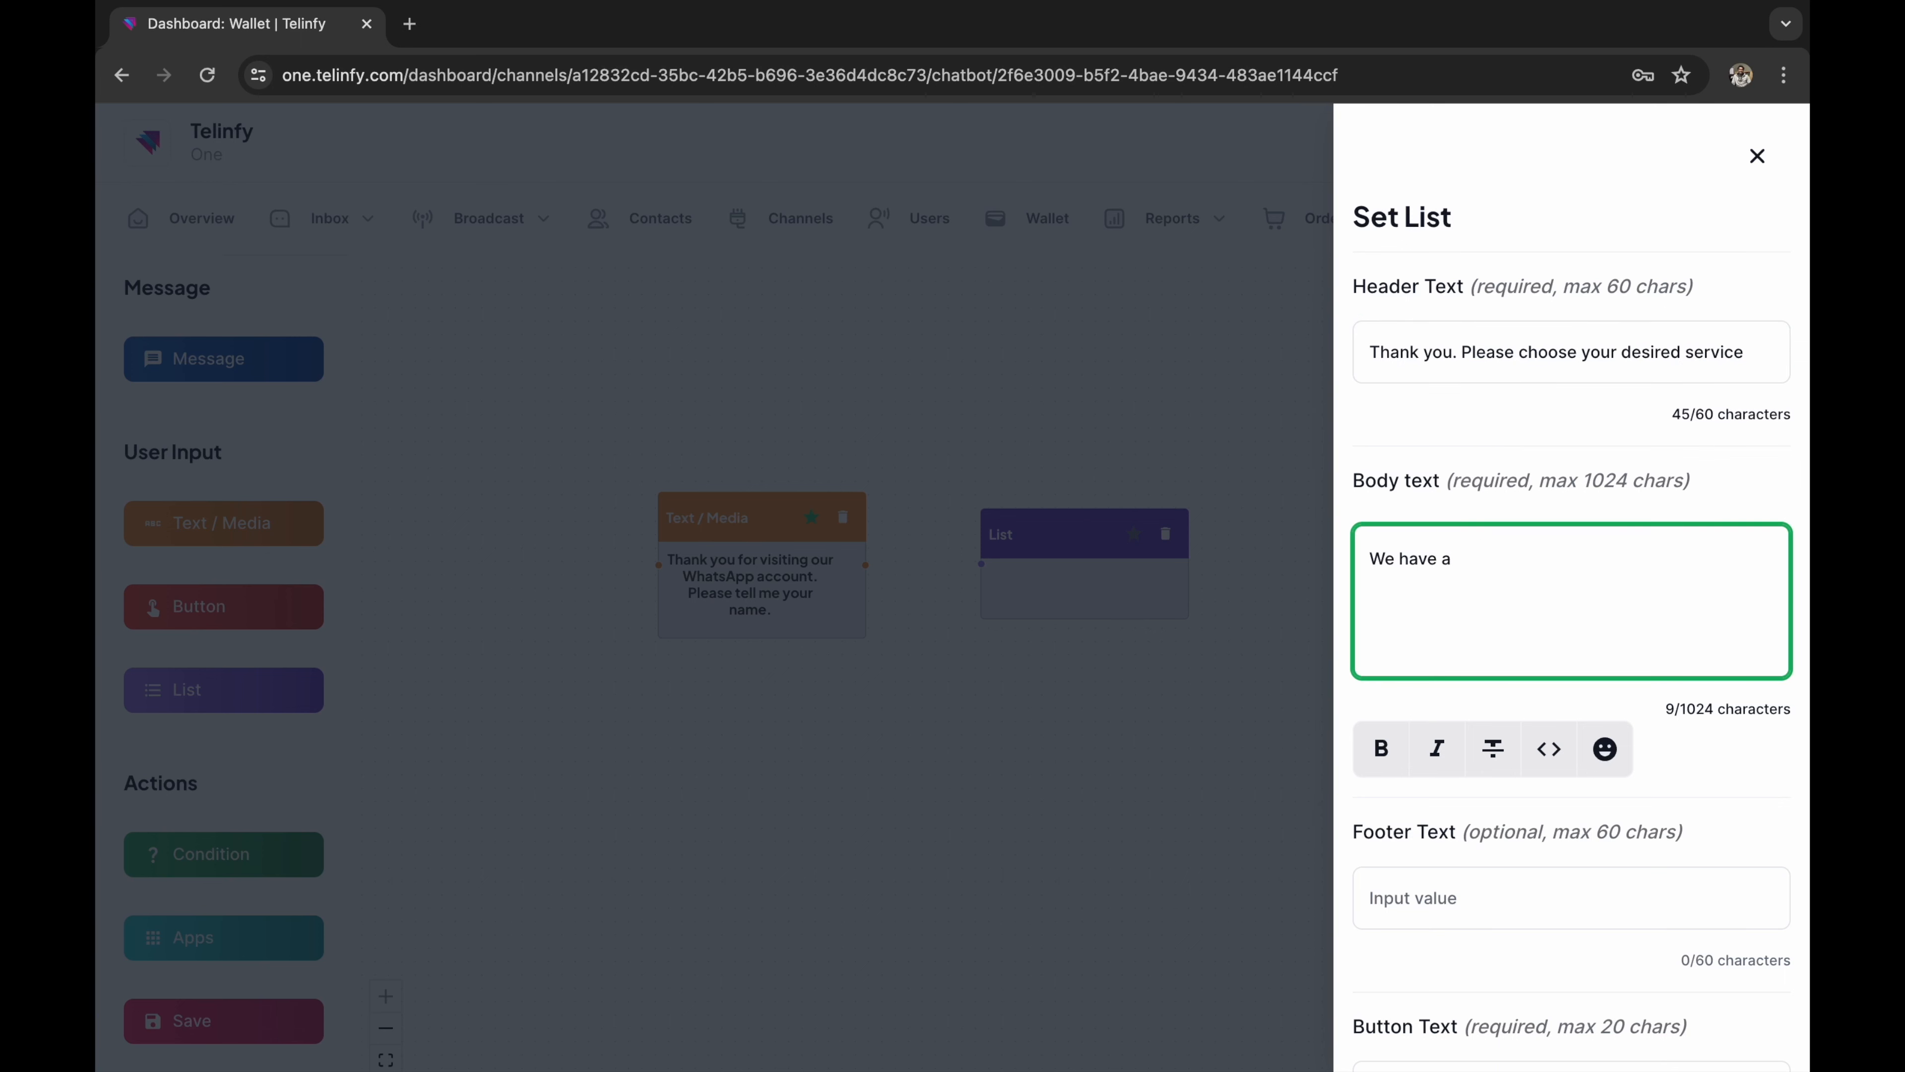
text(ou with your marketing activities.)
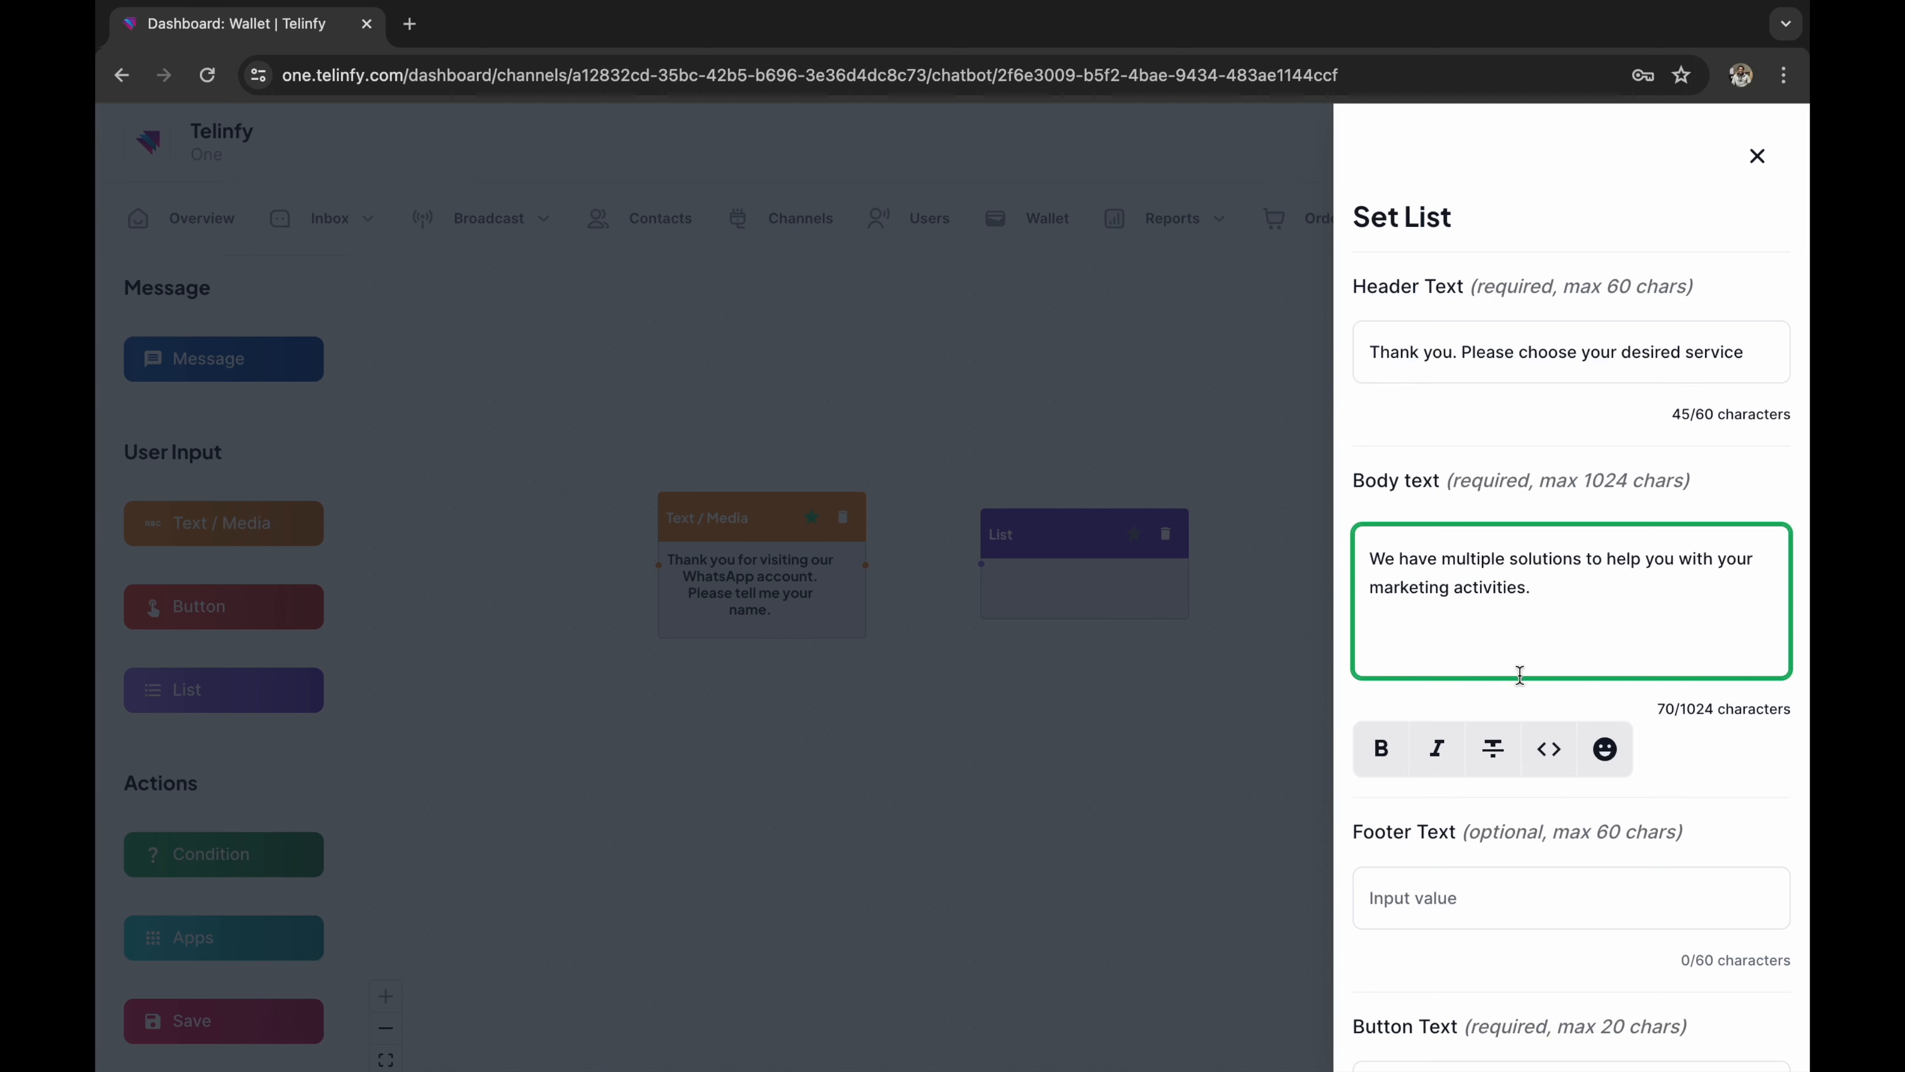
scroll(1520, 674, down, 3)
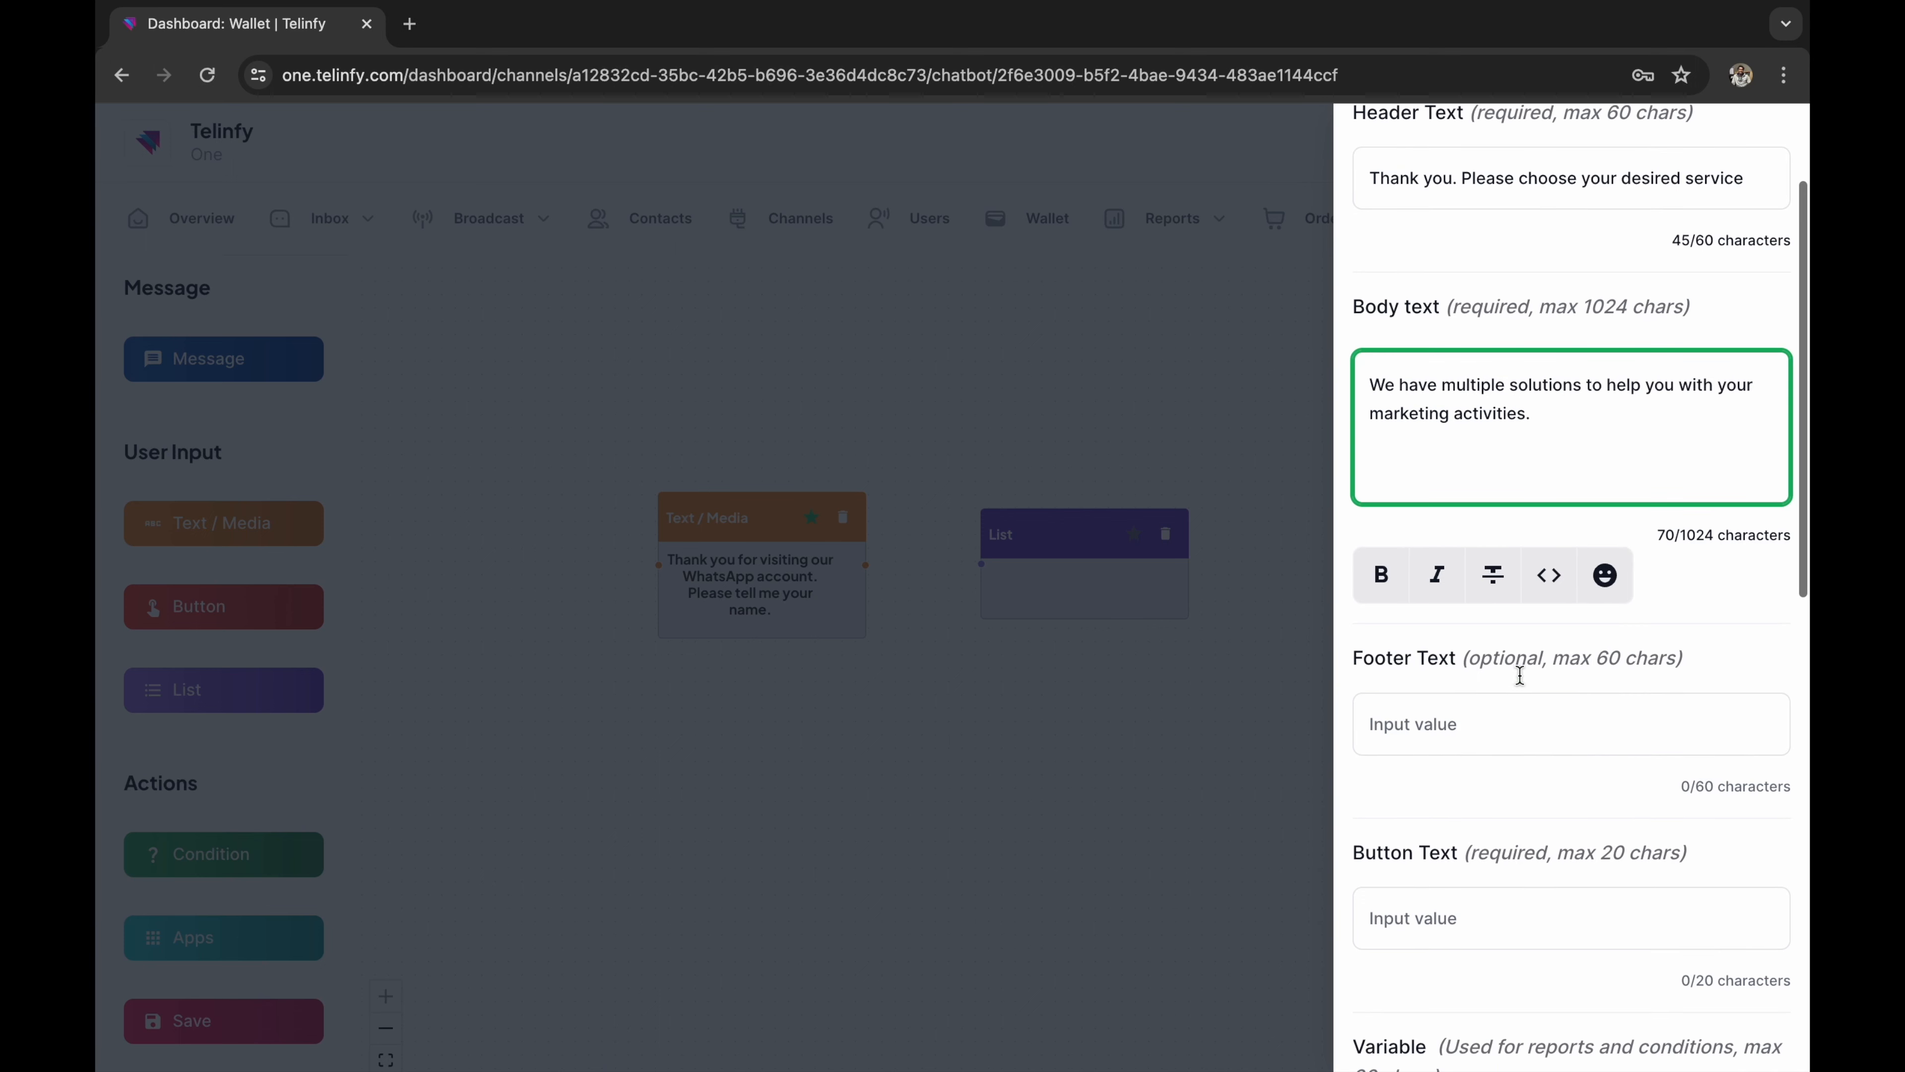
click(1498, 732)
text(Plea)
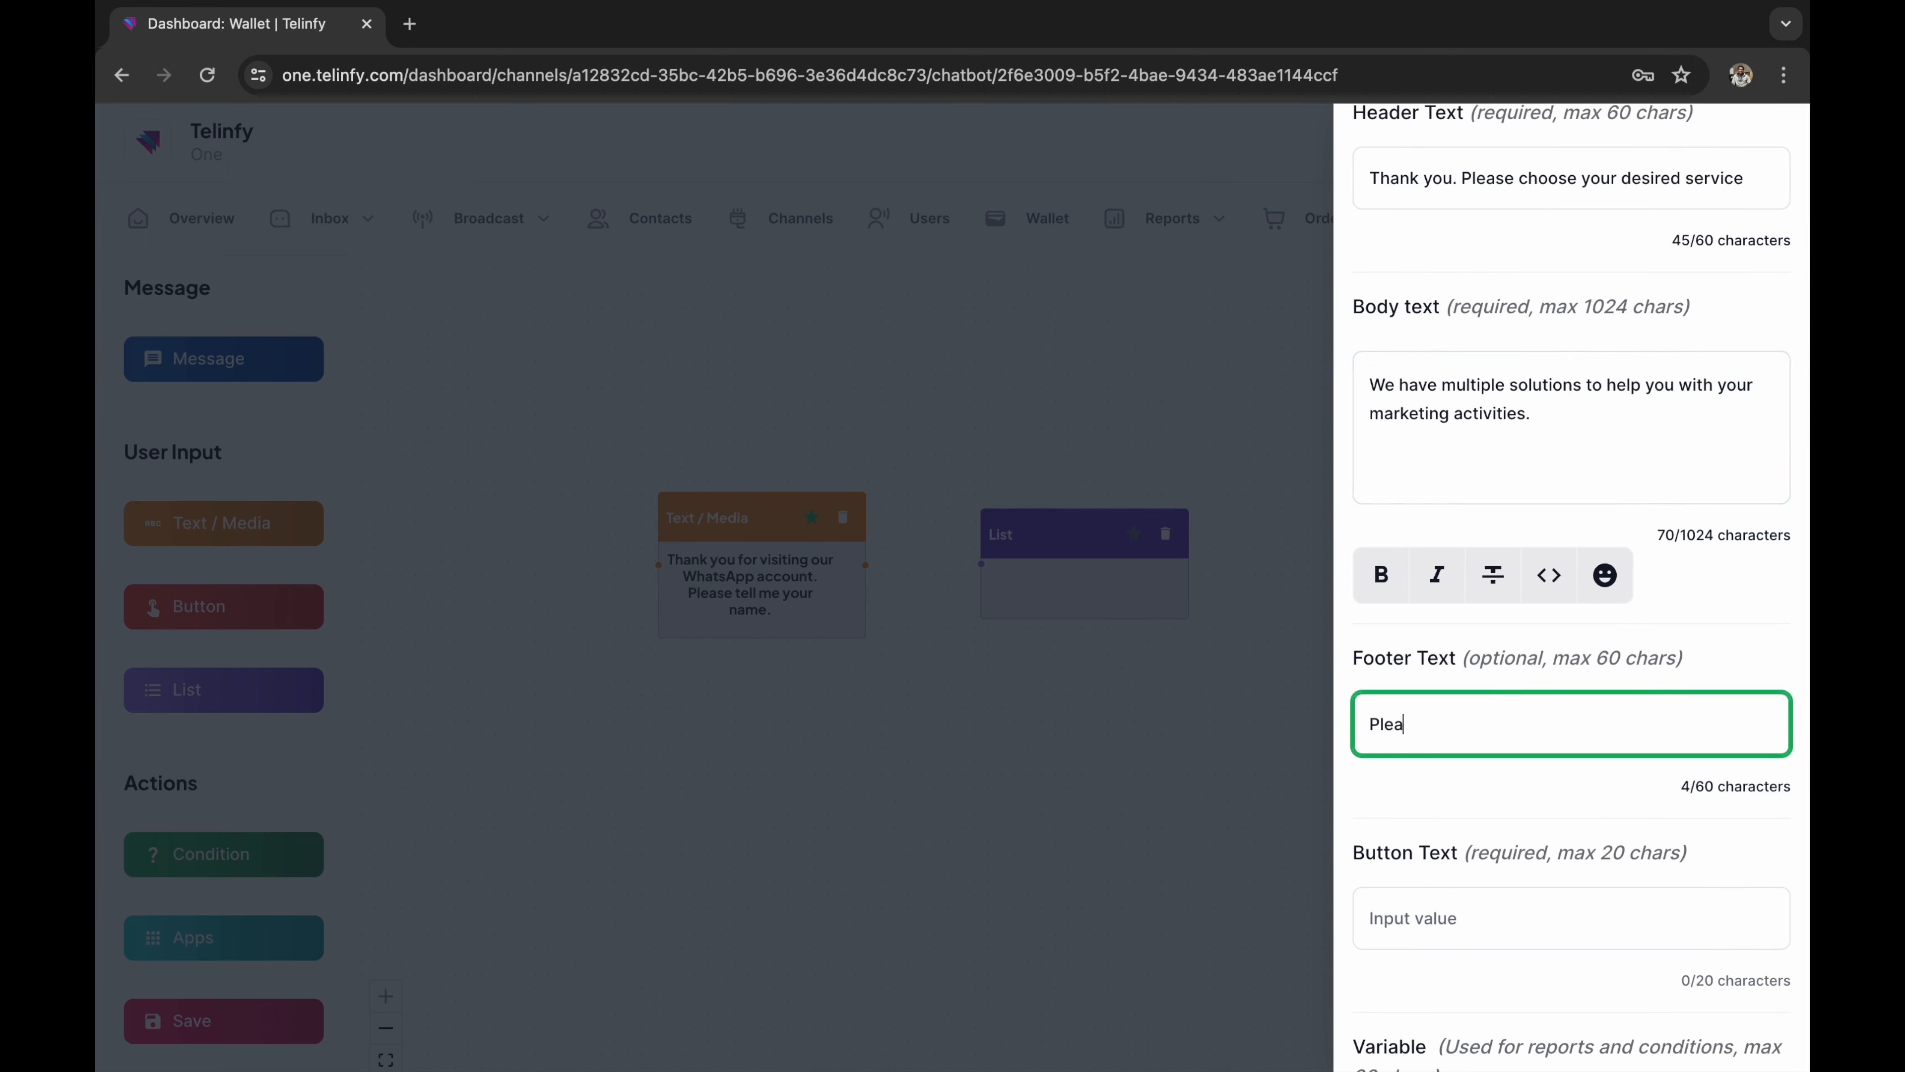
text(se select from the below list)
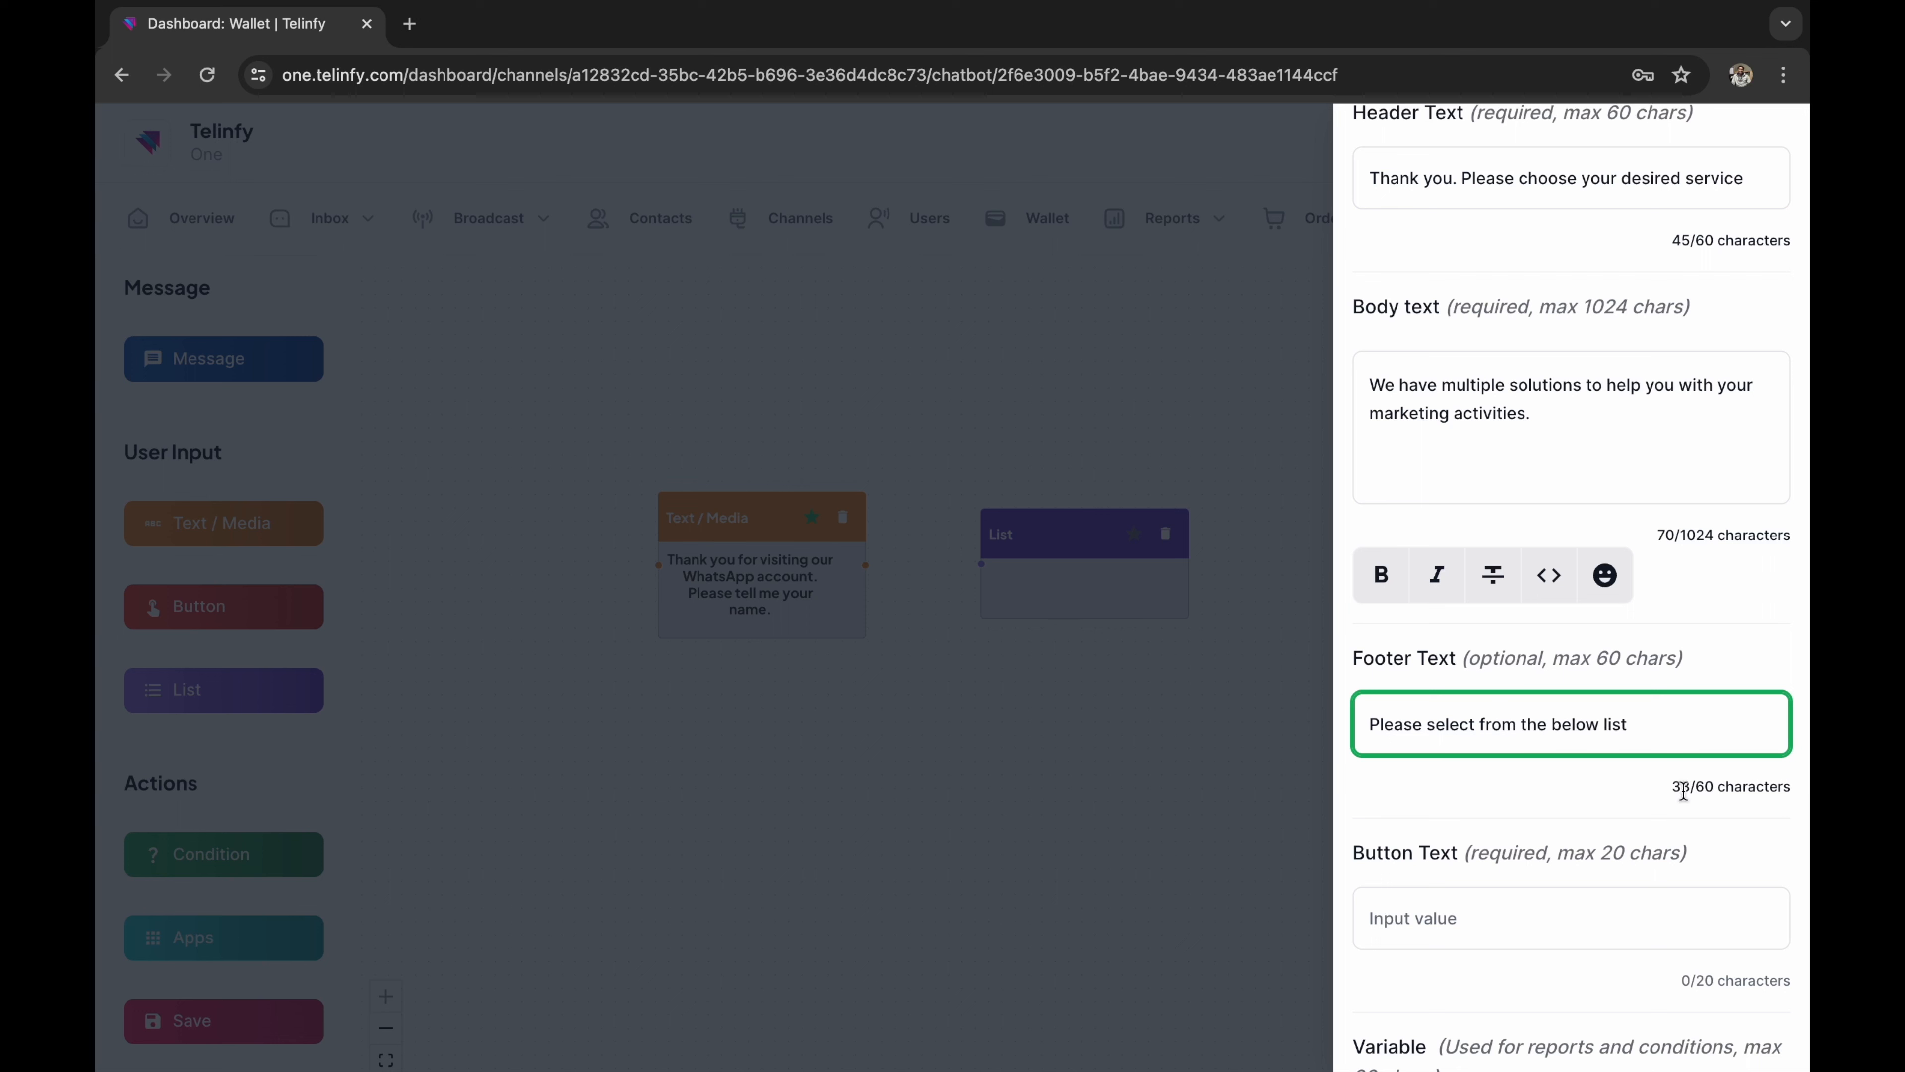
- Set the list's button text to "Services" and title section 1 "Our services"
scroll(1684, 792, down, 3)
scroll(1684, 792, down, 2)
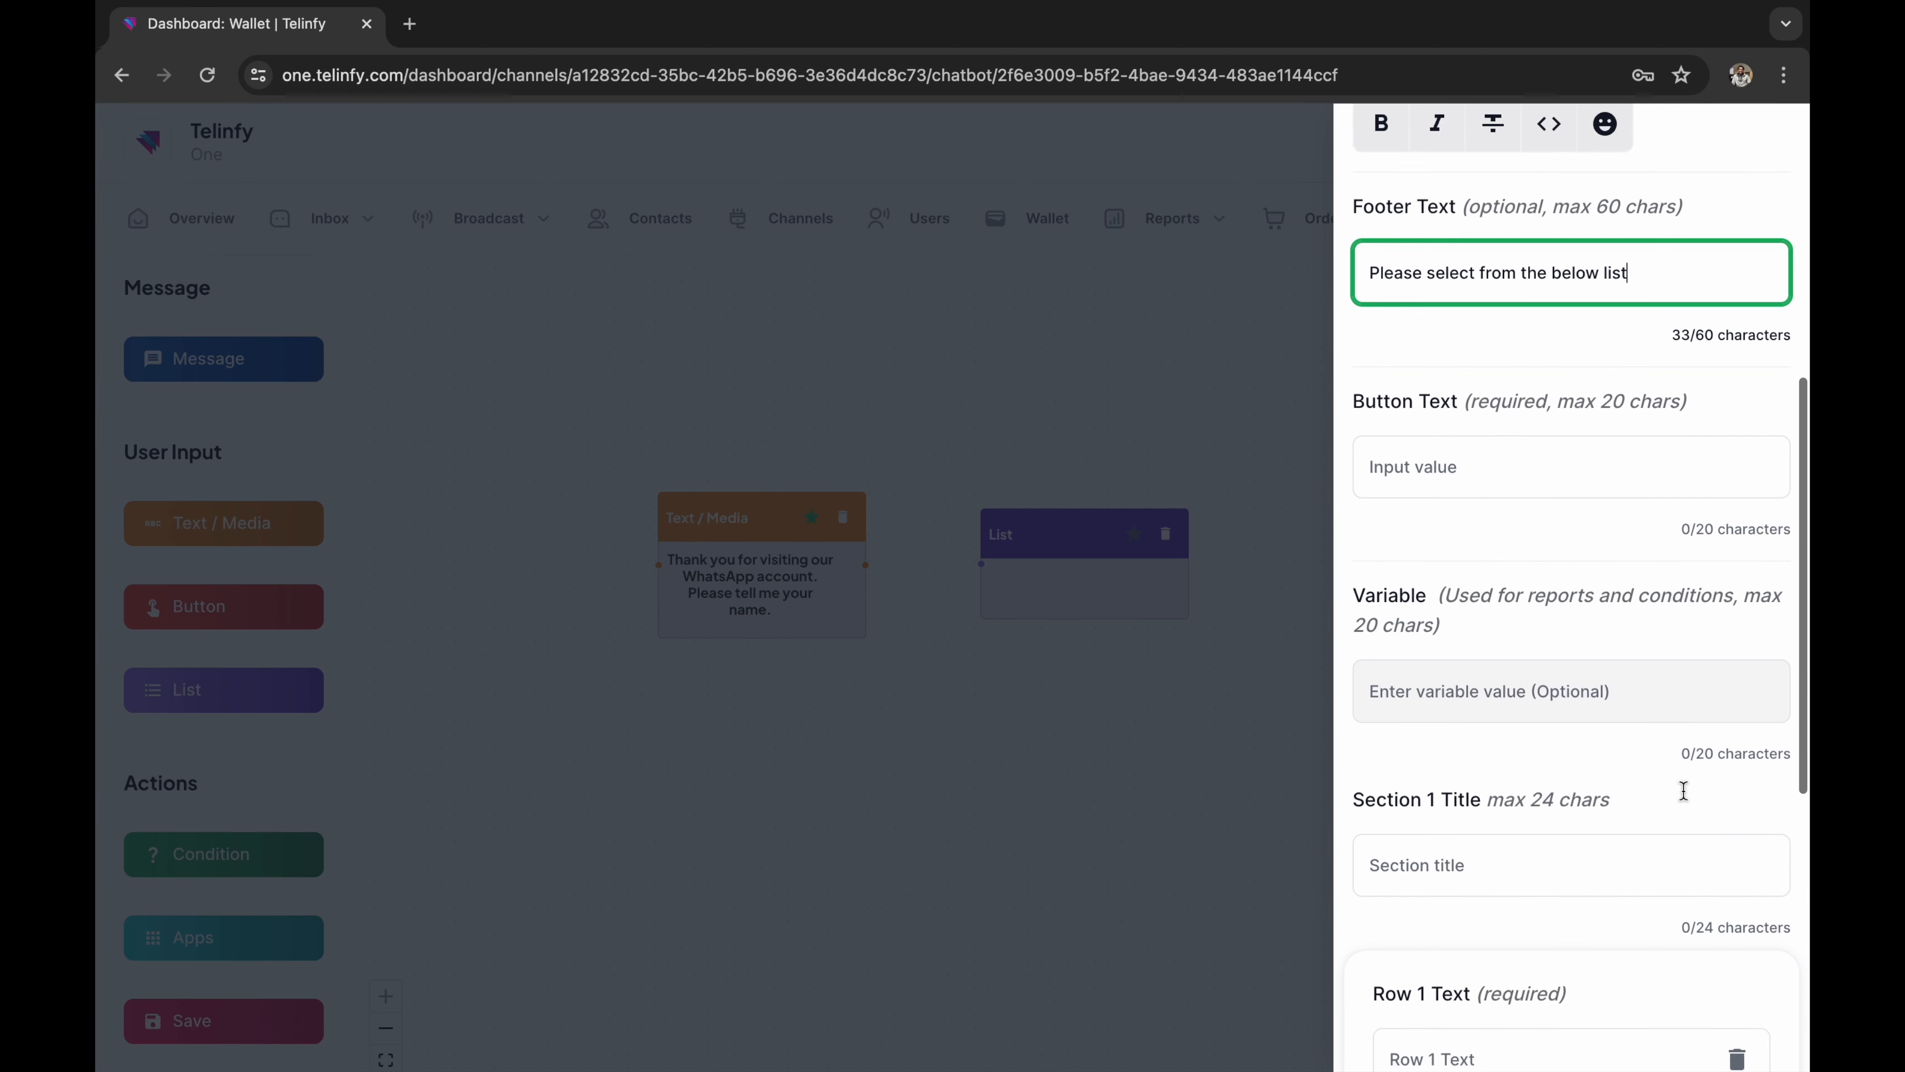
click(1467, 470)
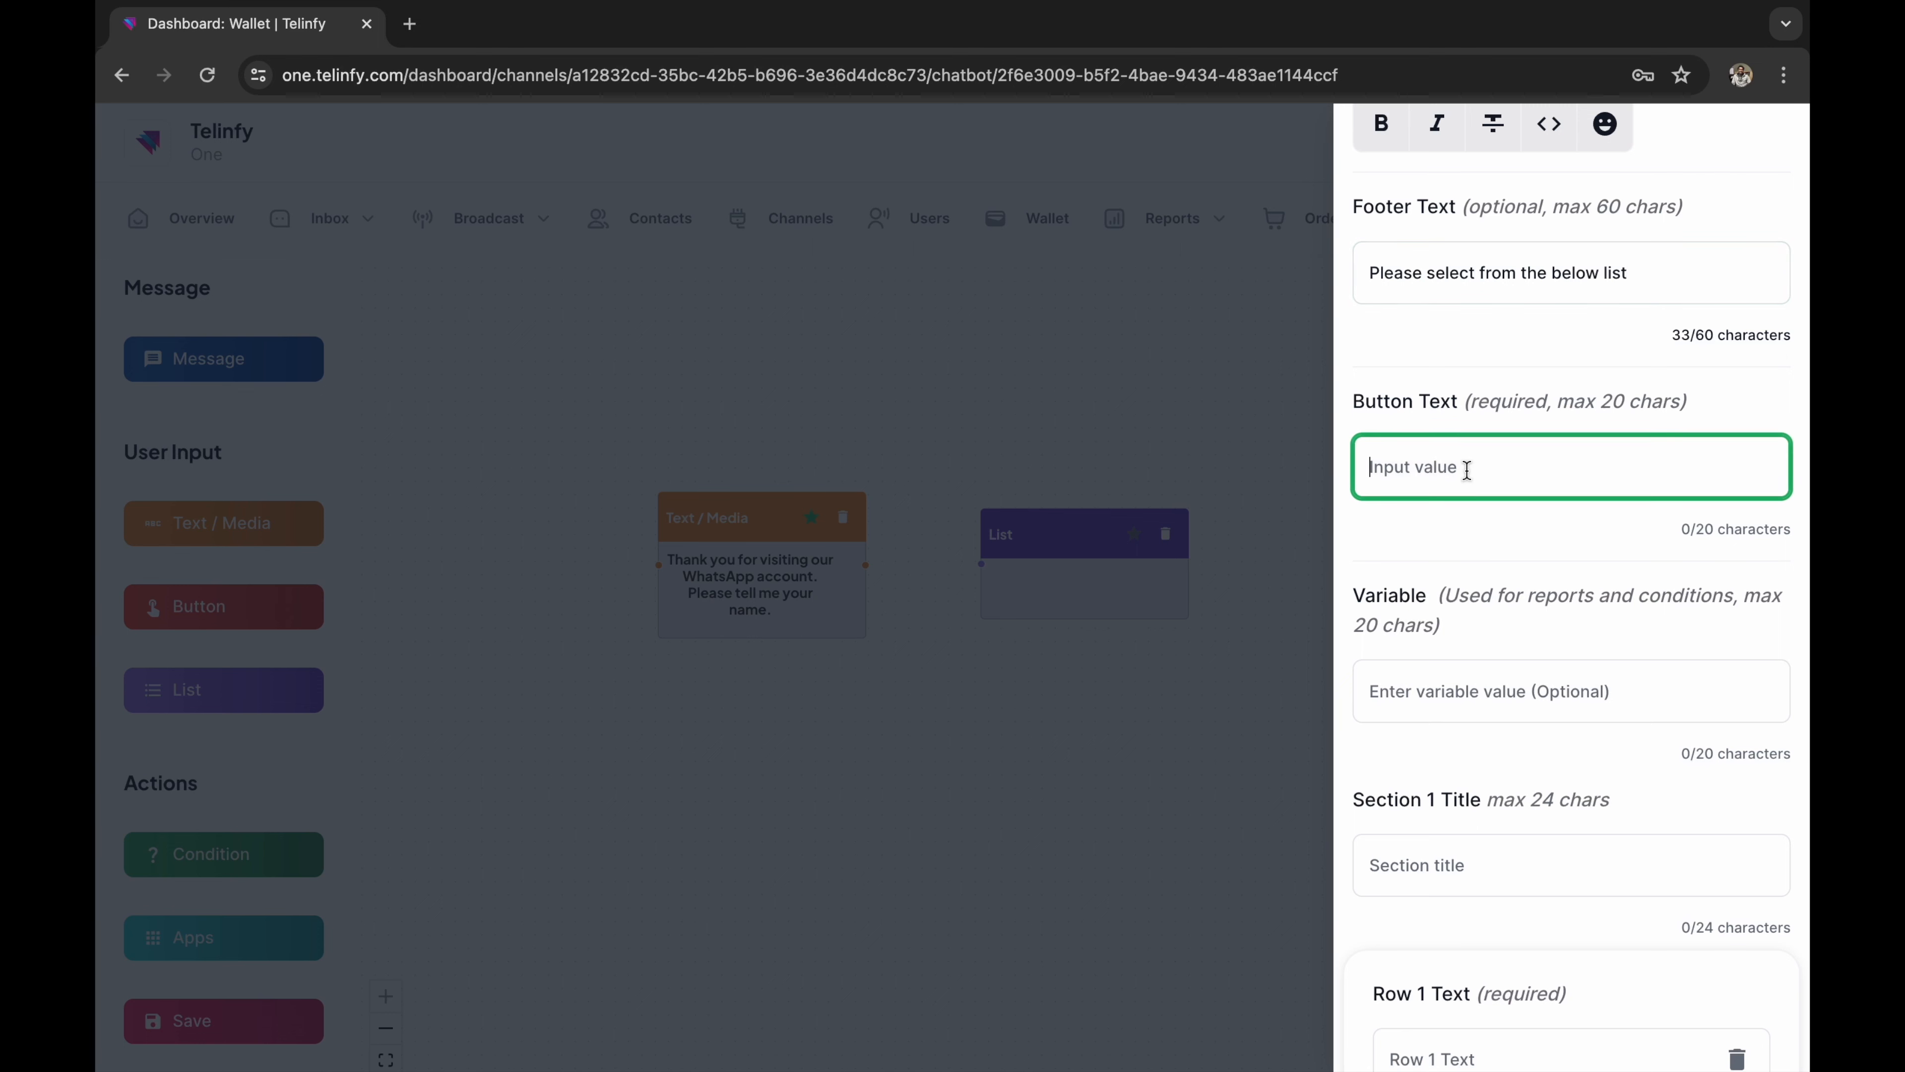
text(Services)
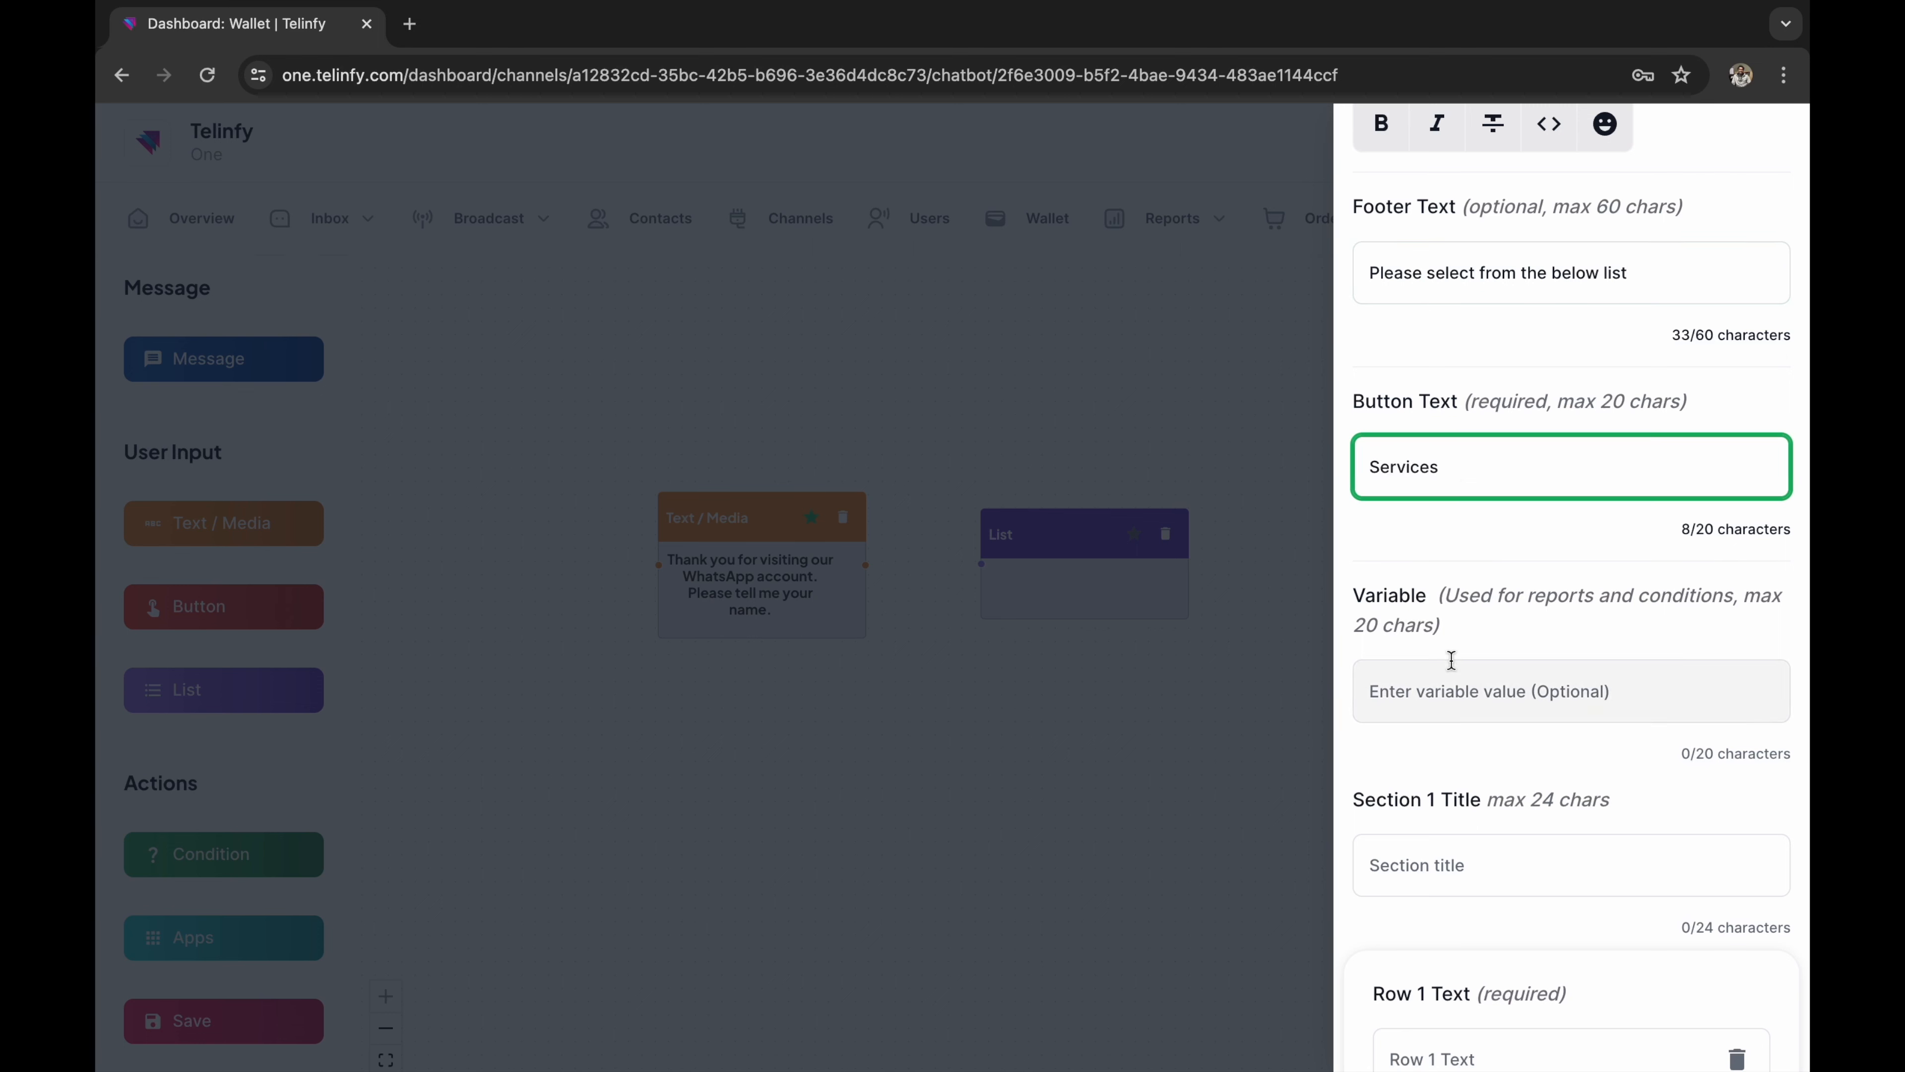
scroll(1450, 660, down, 3)
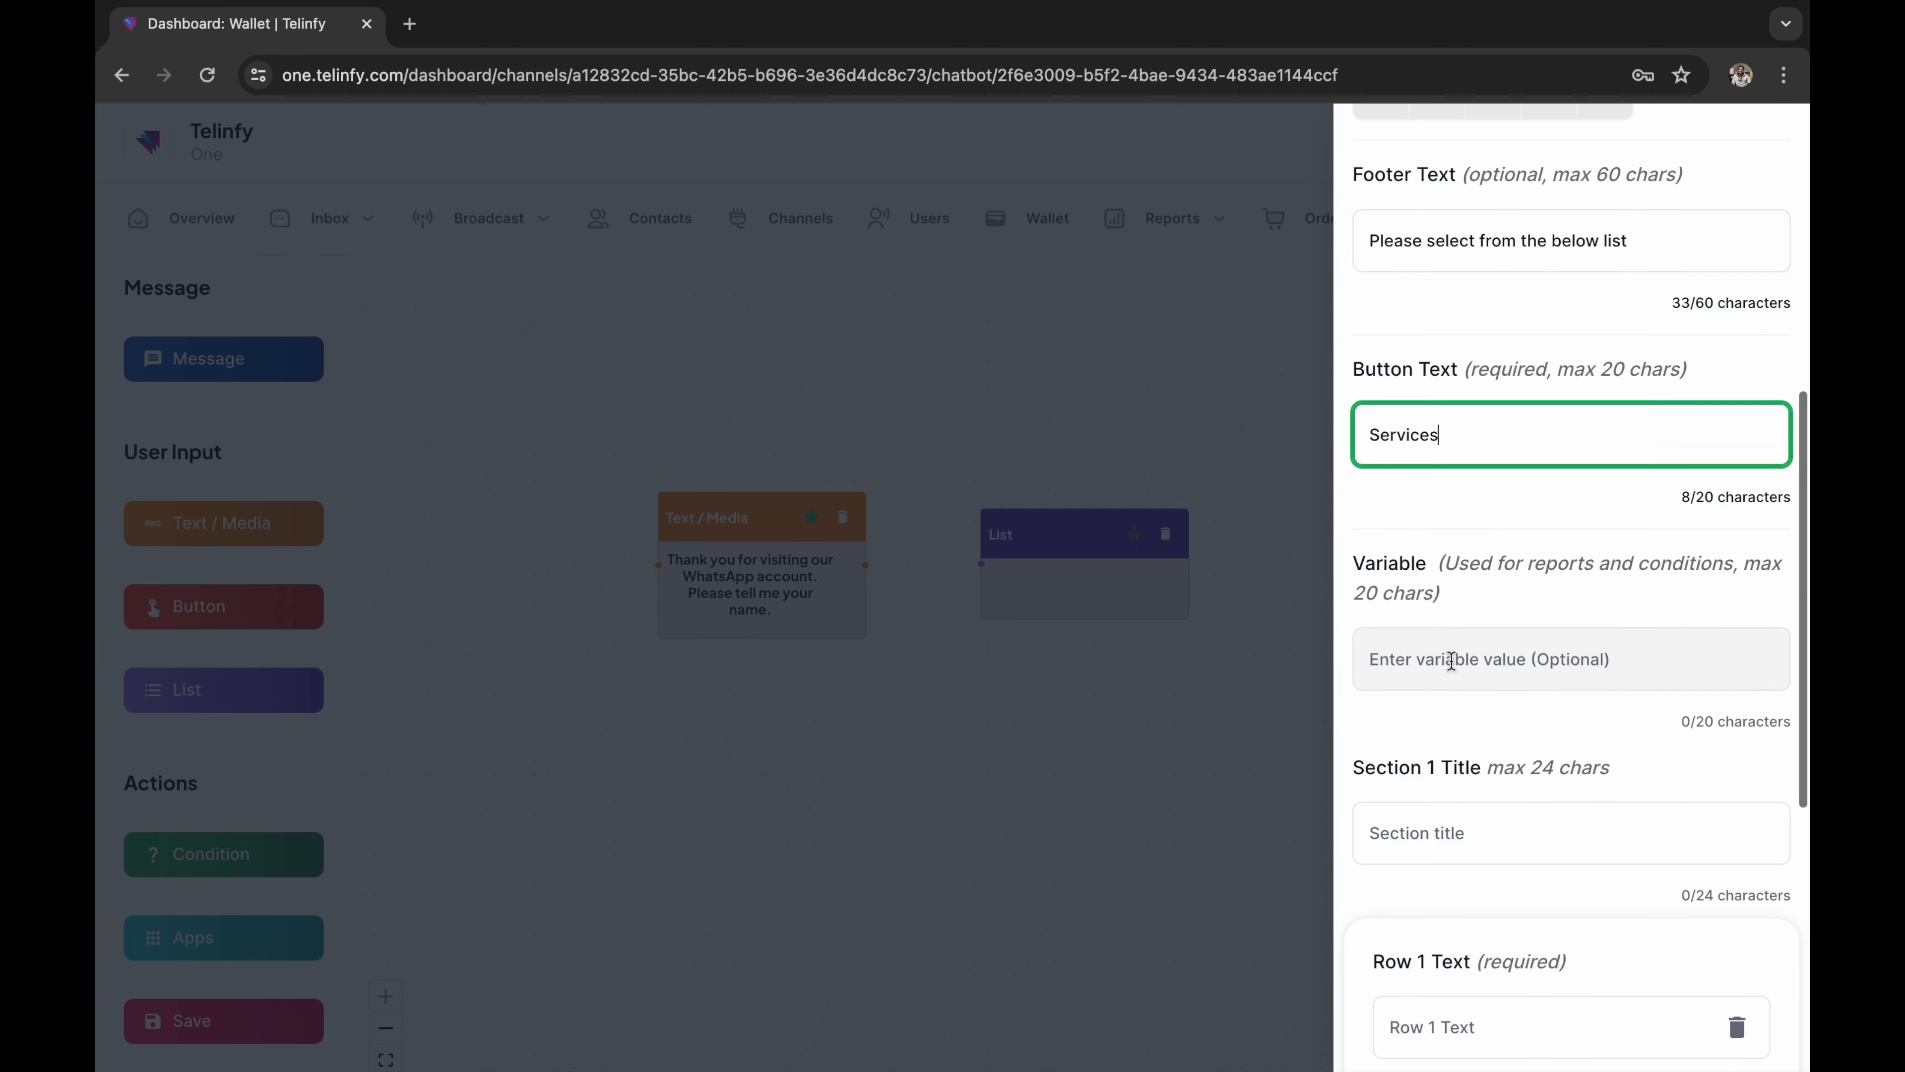
scroll(1453, 671, down, 3)
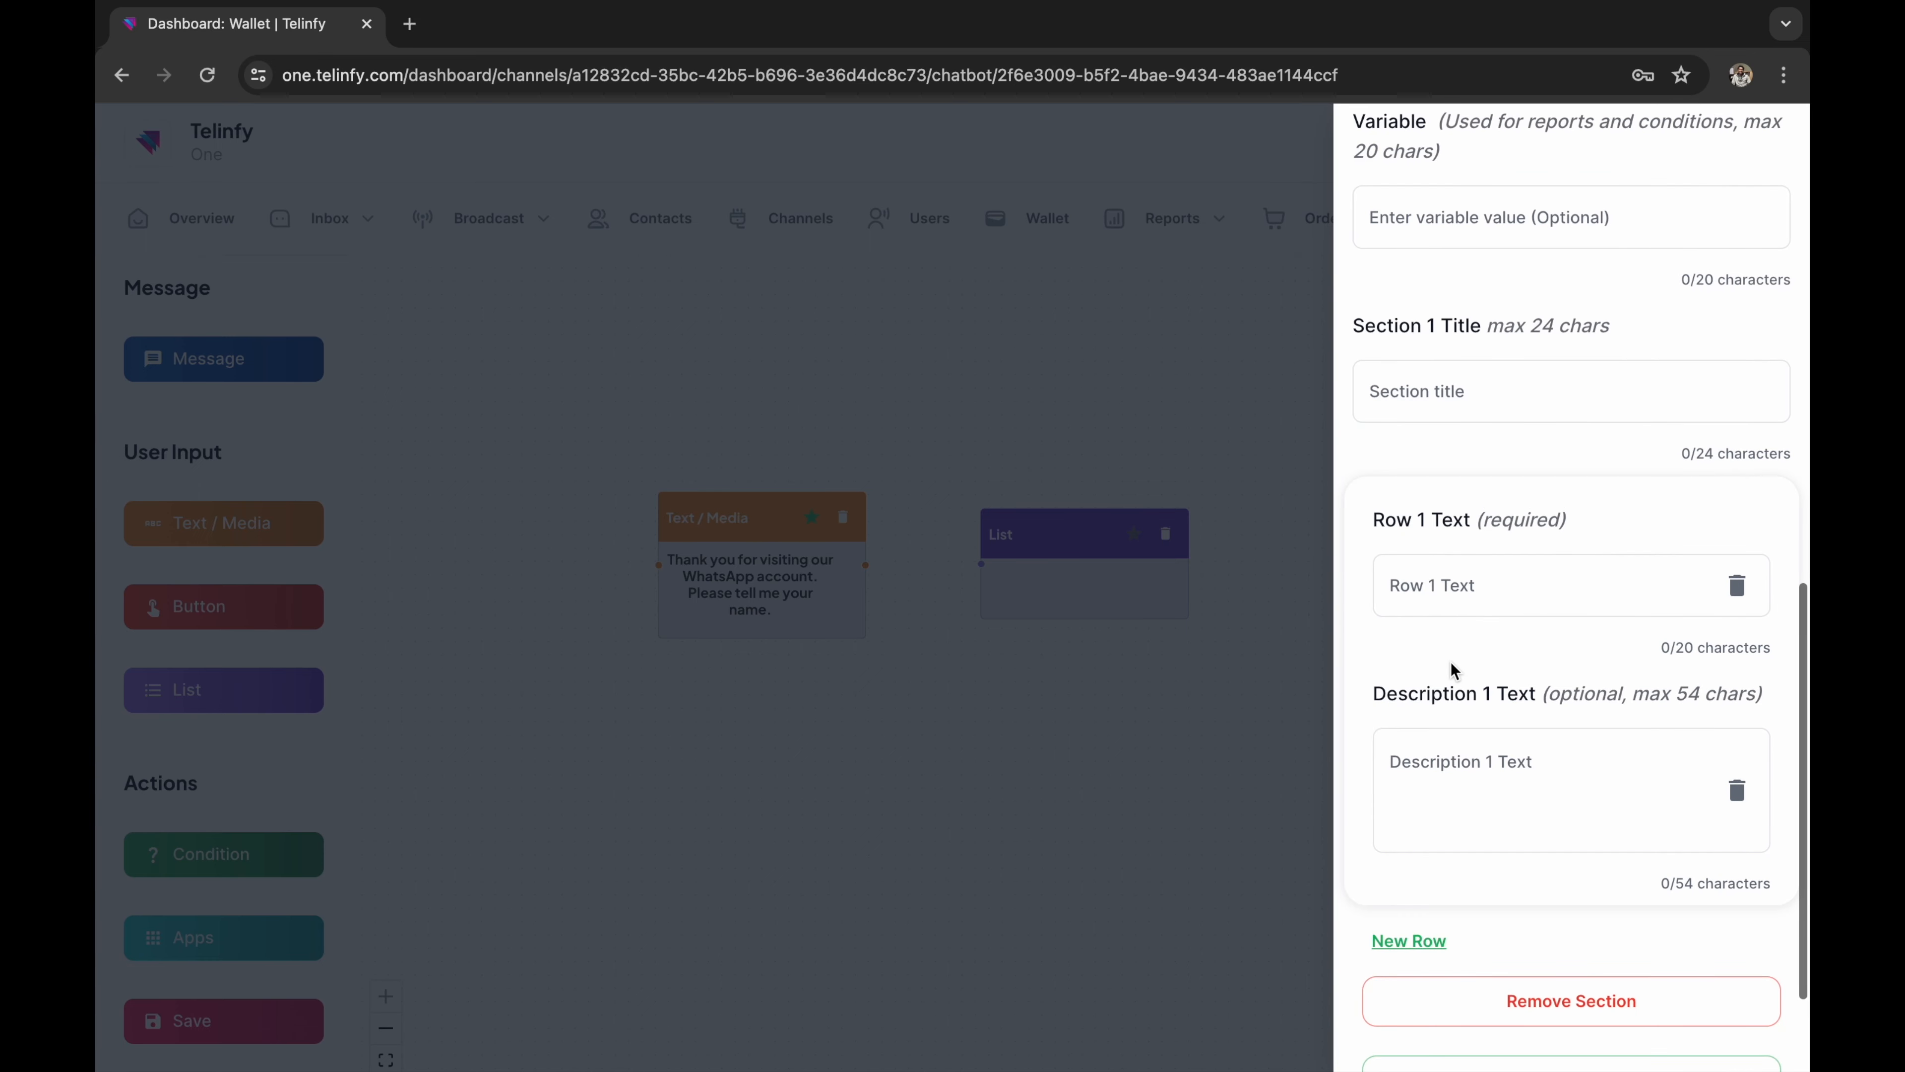
click(1514, 371)
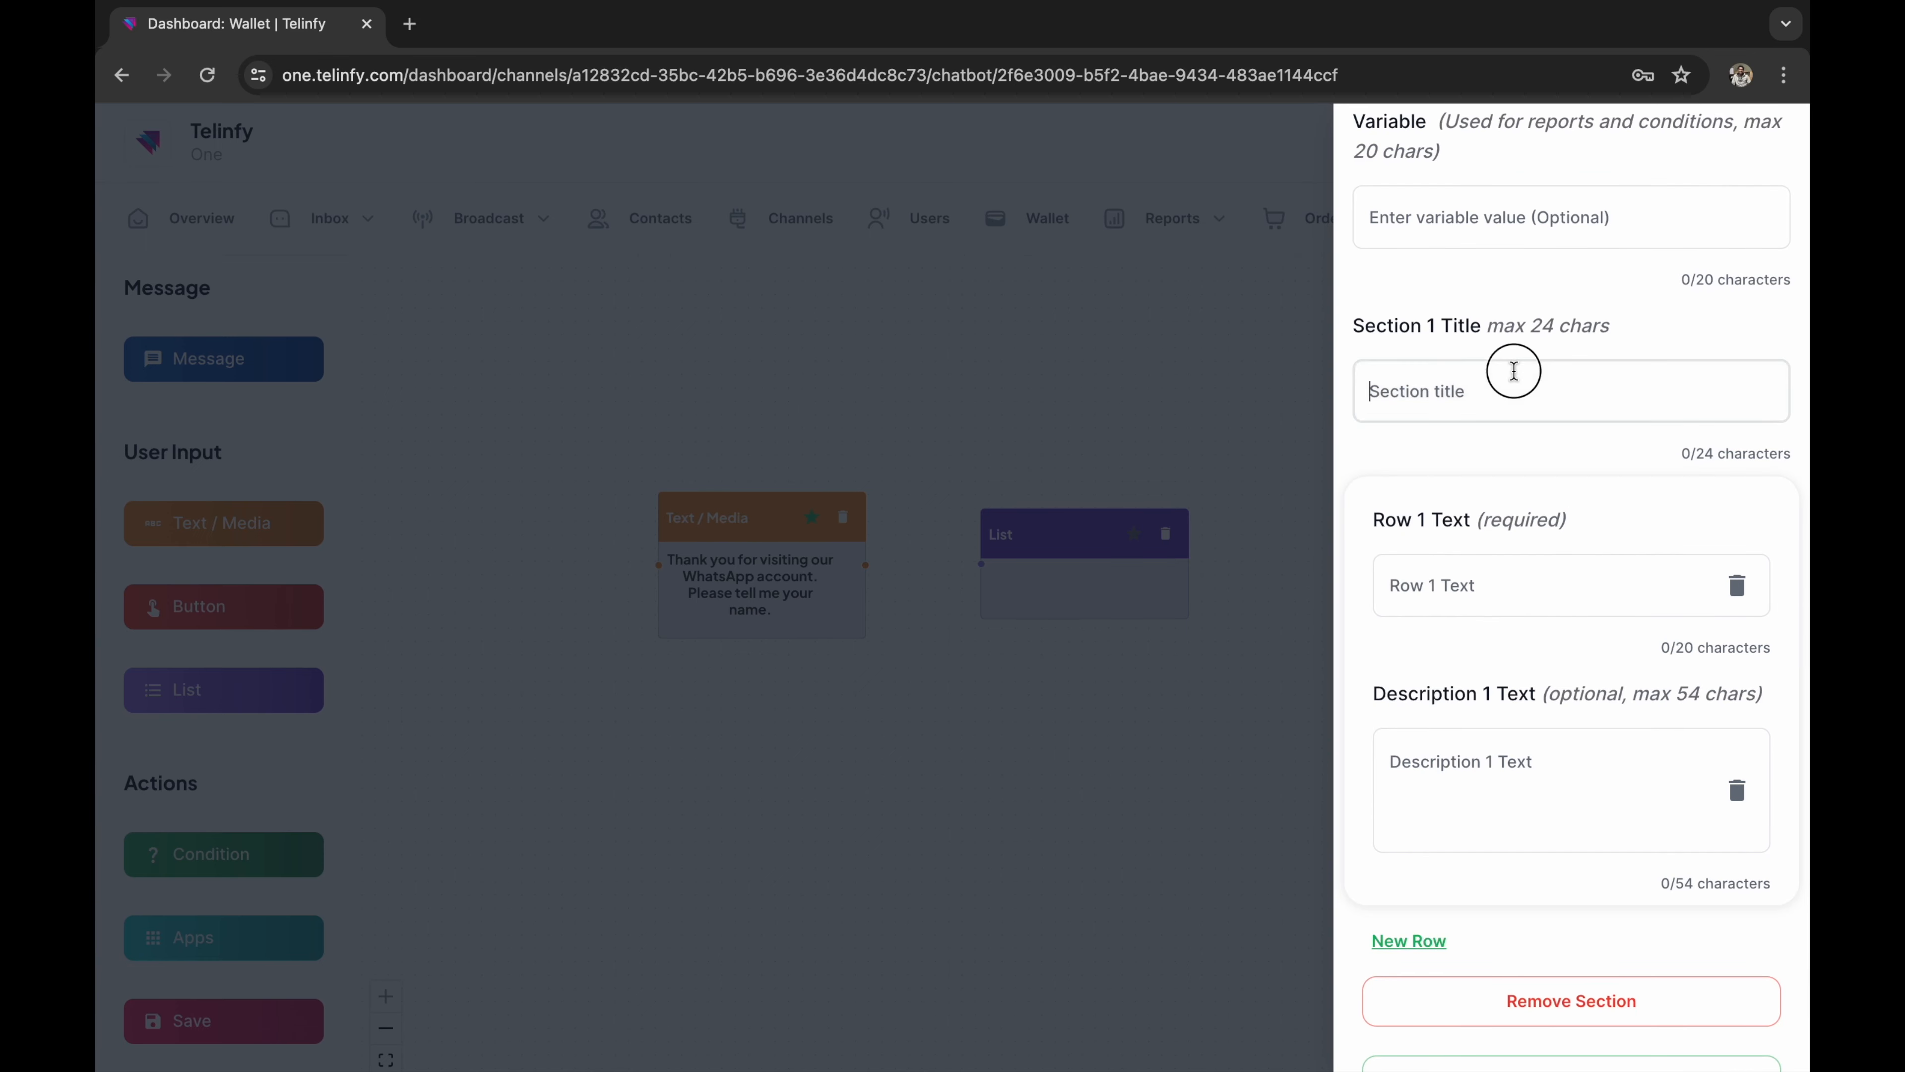
text(Our s)
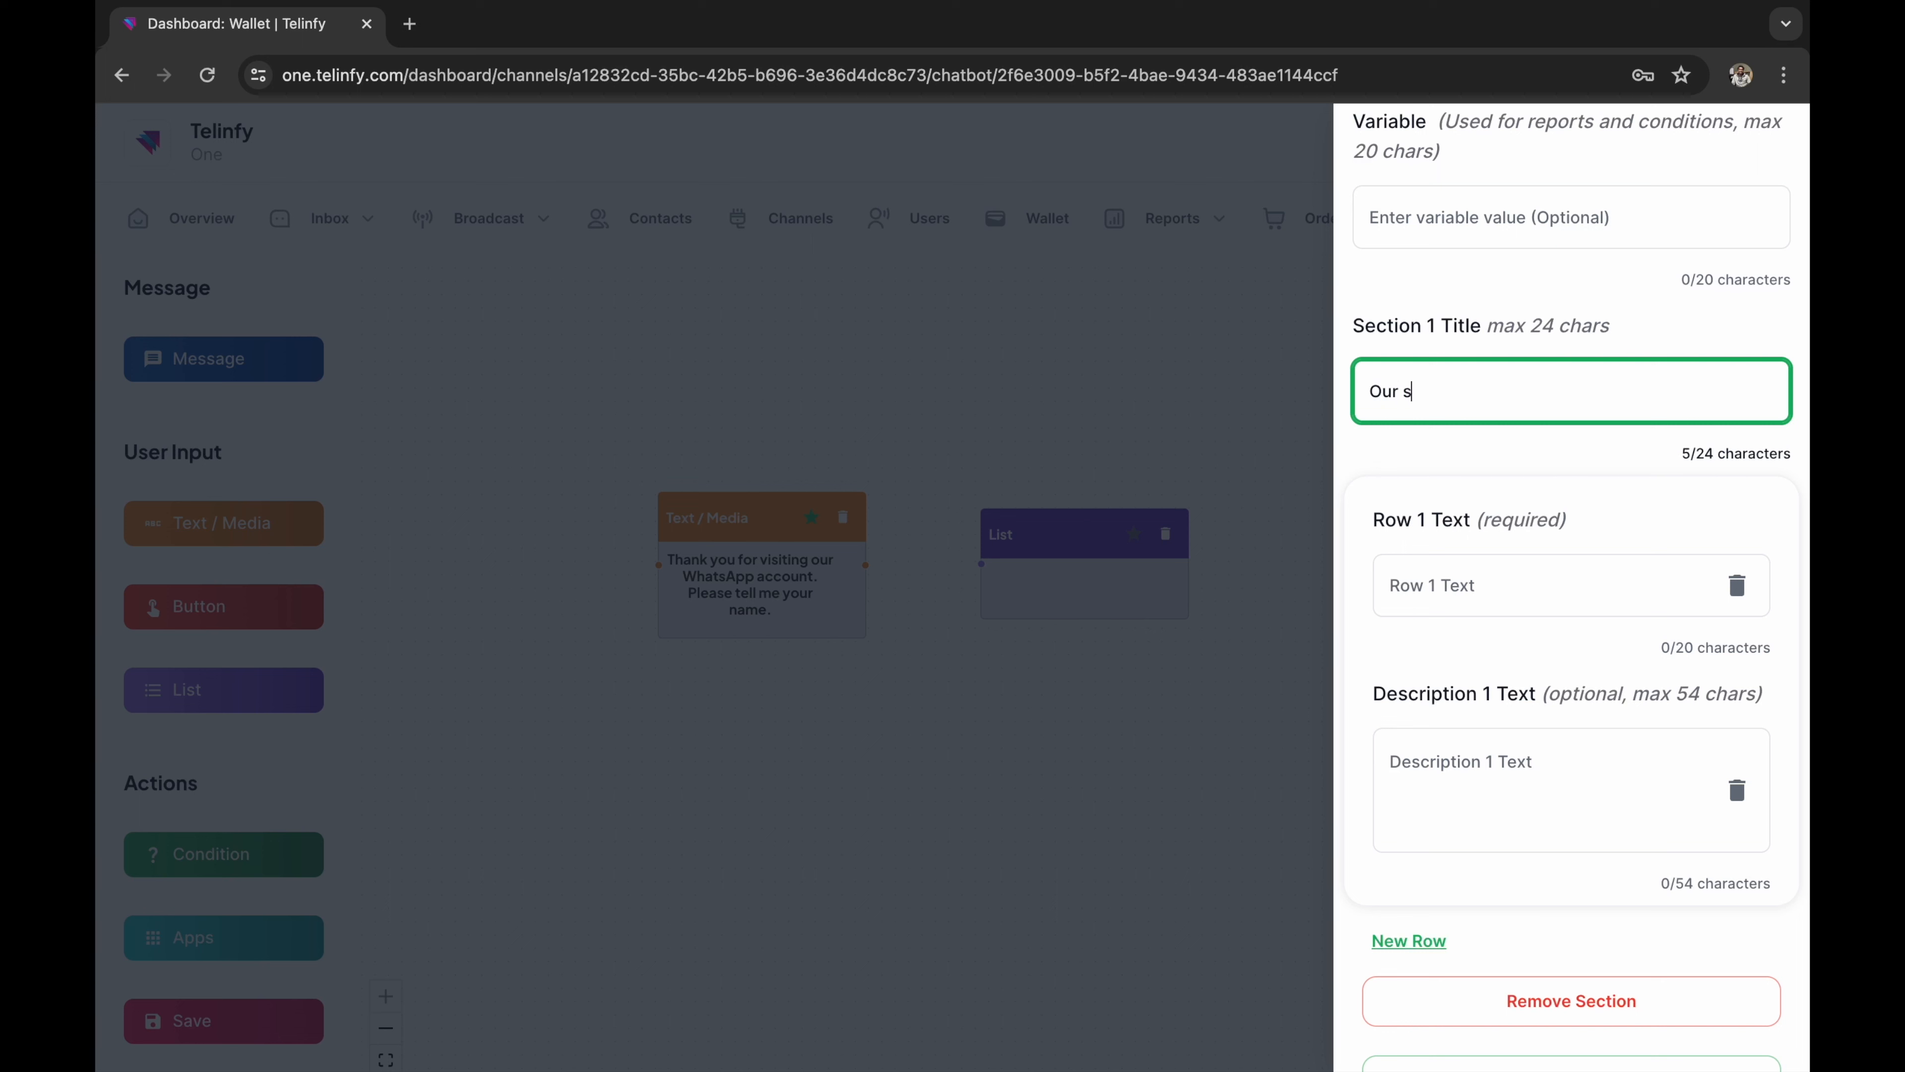
text(ervices)
- Fill row 1 of the section with "WhatsApp business PA" and add a second row reading "Google RCS Messaging"
click(1464, 564)
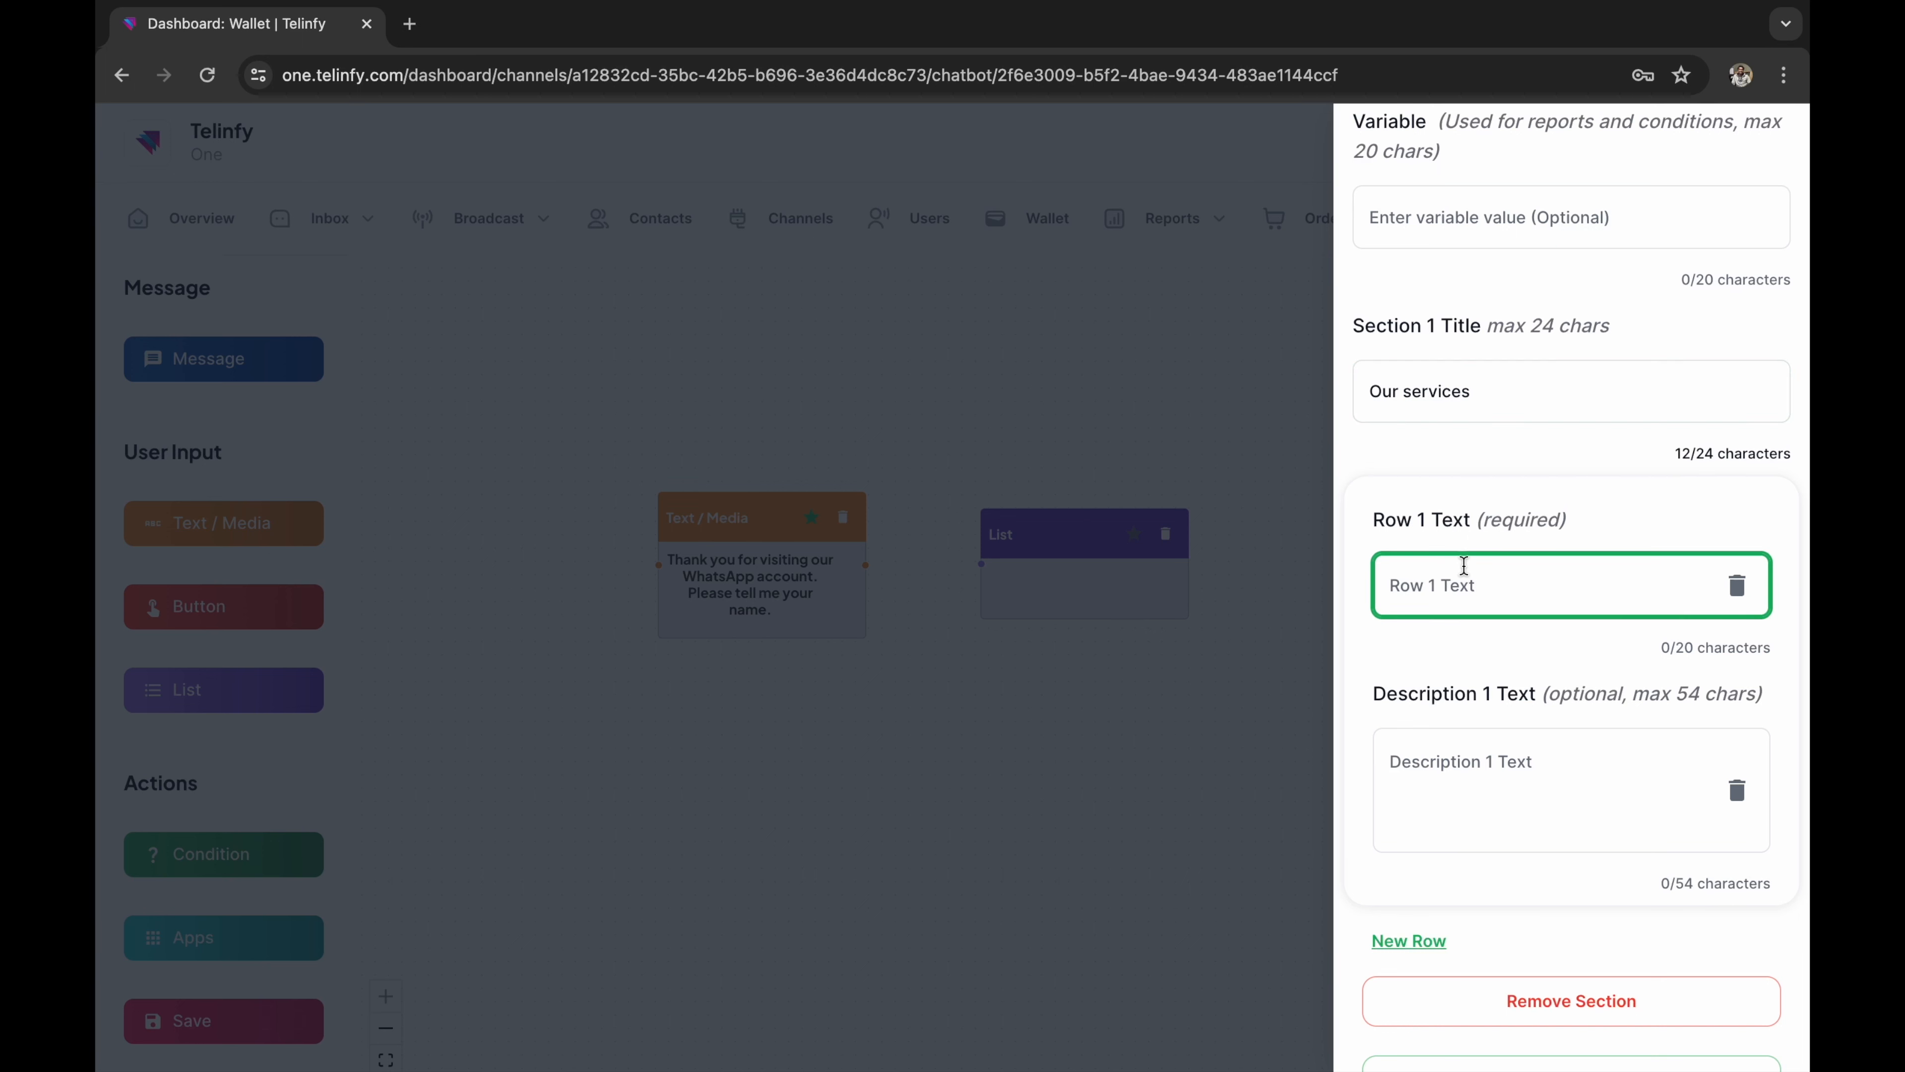
text(WhatsApp bus)
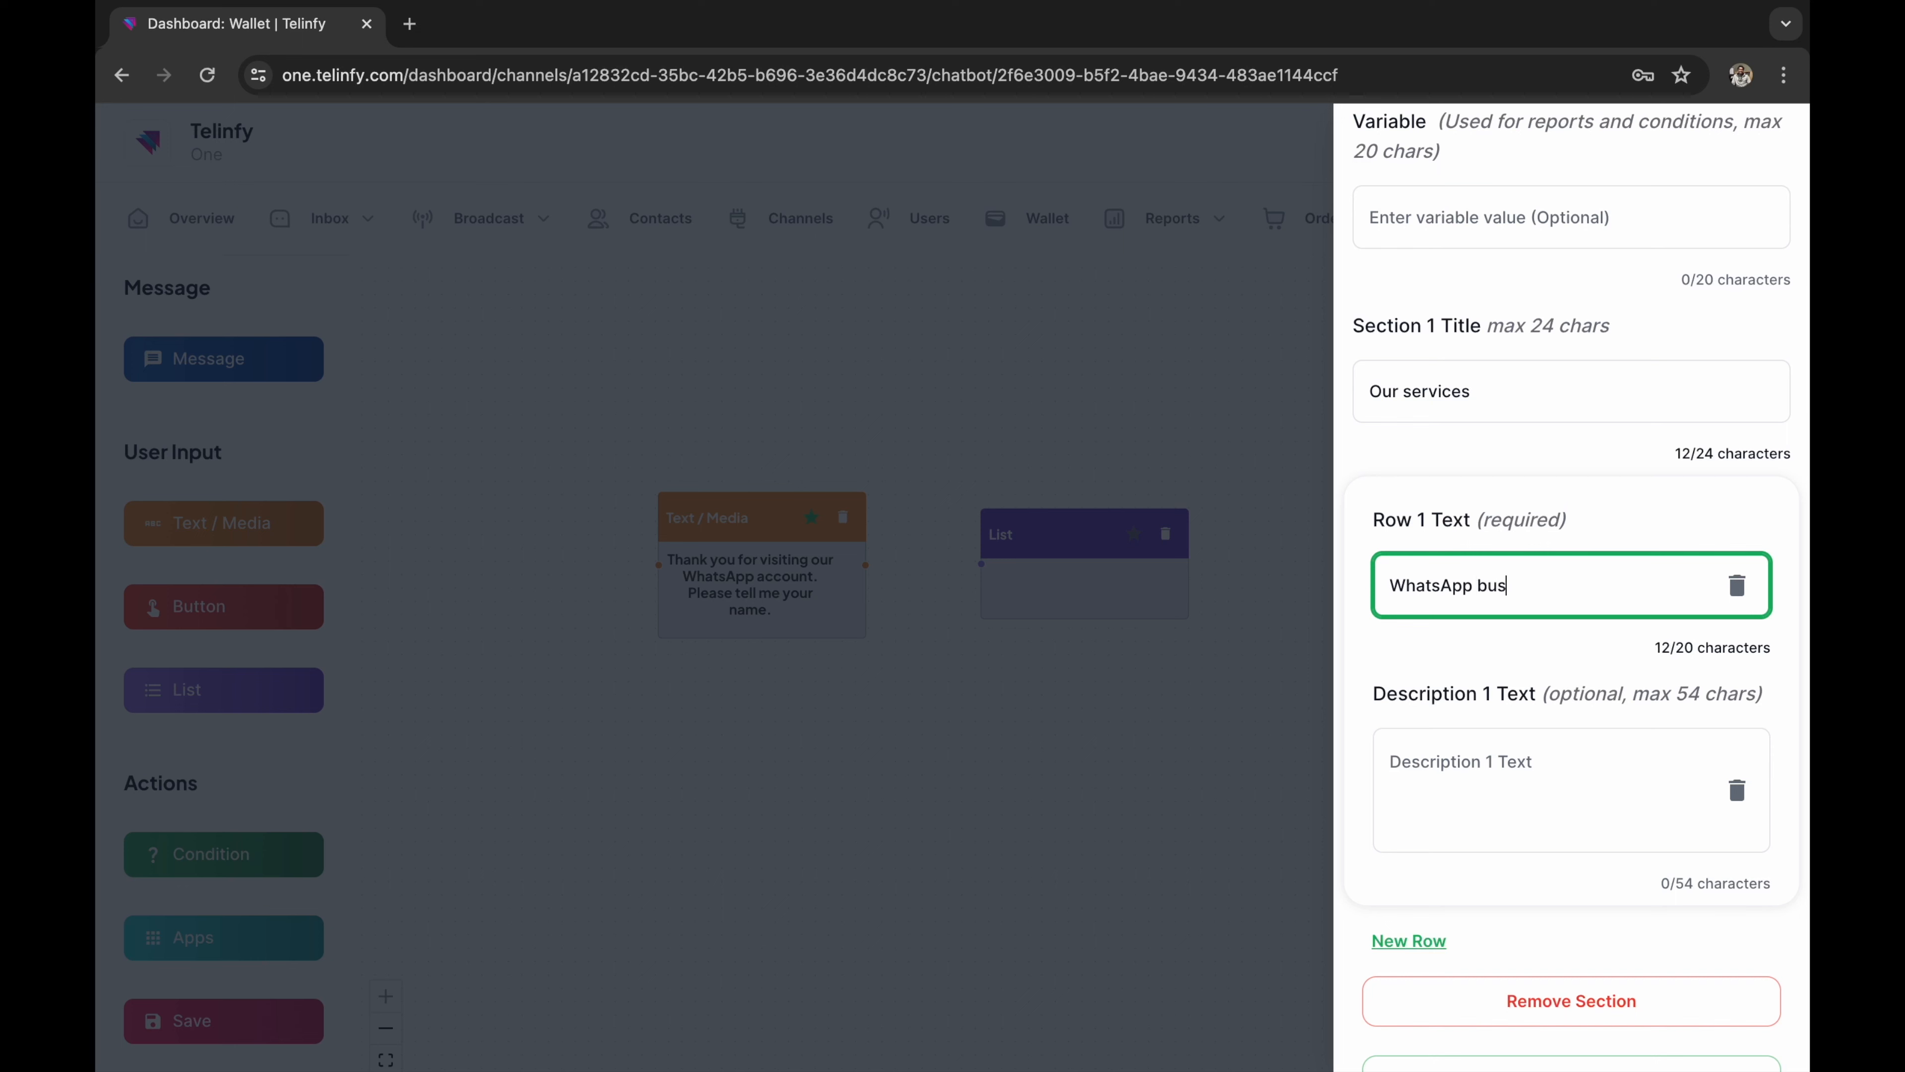
text(iness PA)
scroll(1532, 455, down, 3)
click(1408, 779)
text(Google RCS Messaging)
- Add rows 3, 4 and 5 to the list section, reading "Bulk SMS API", "Bulk Voice call" and "IVR Solutions"
click(1408, 961)
scroll(1519, 549, down, 5)
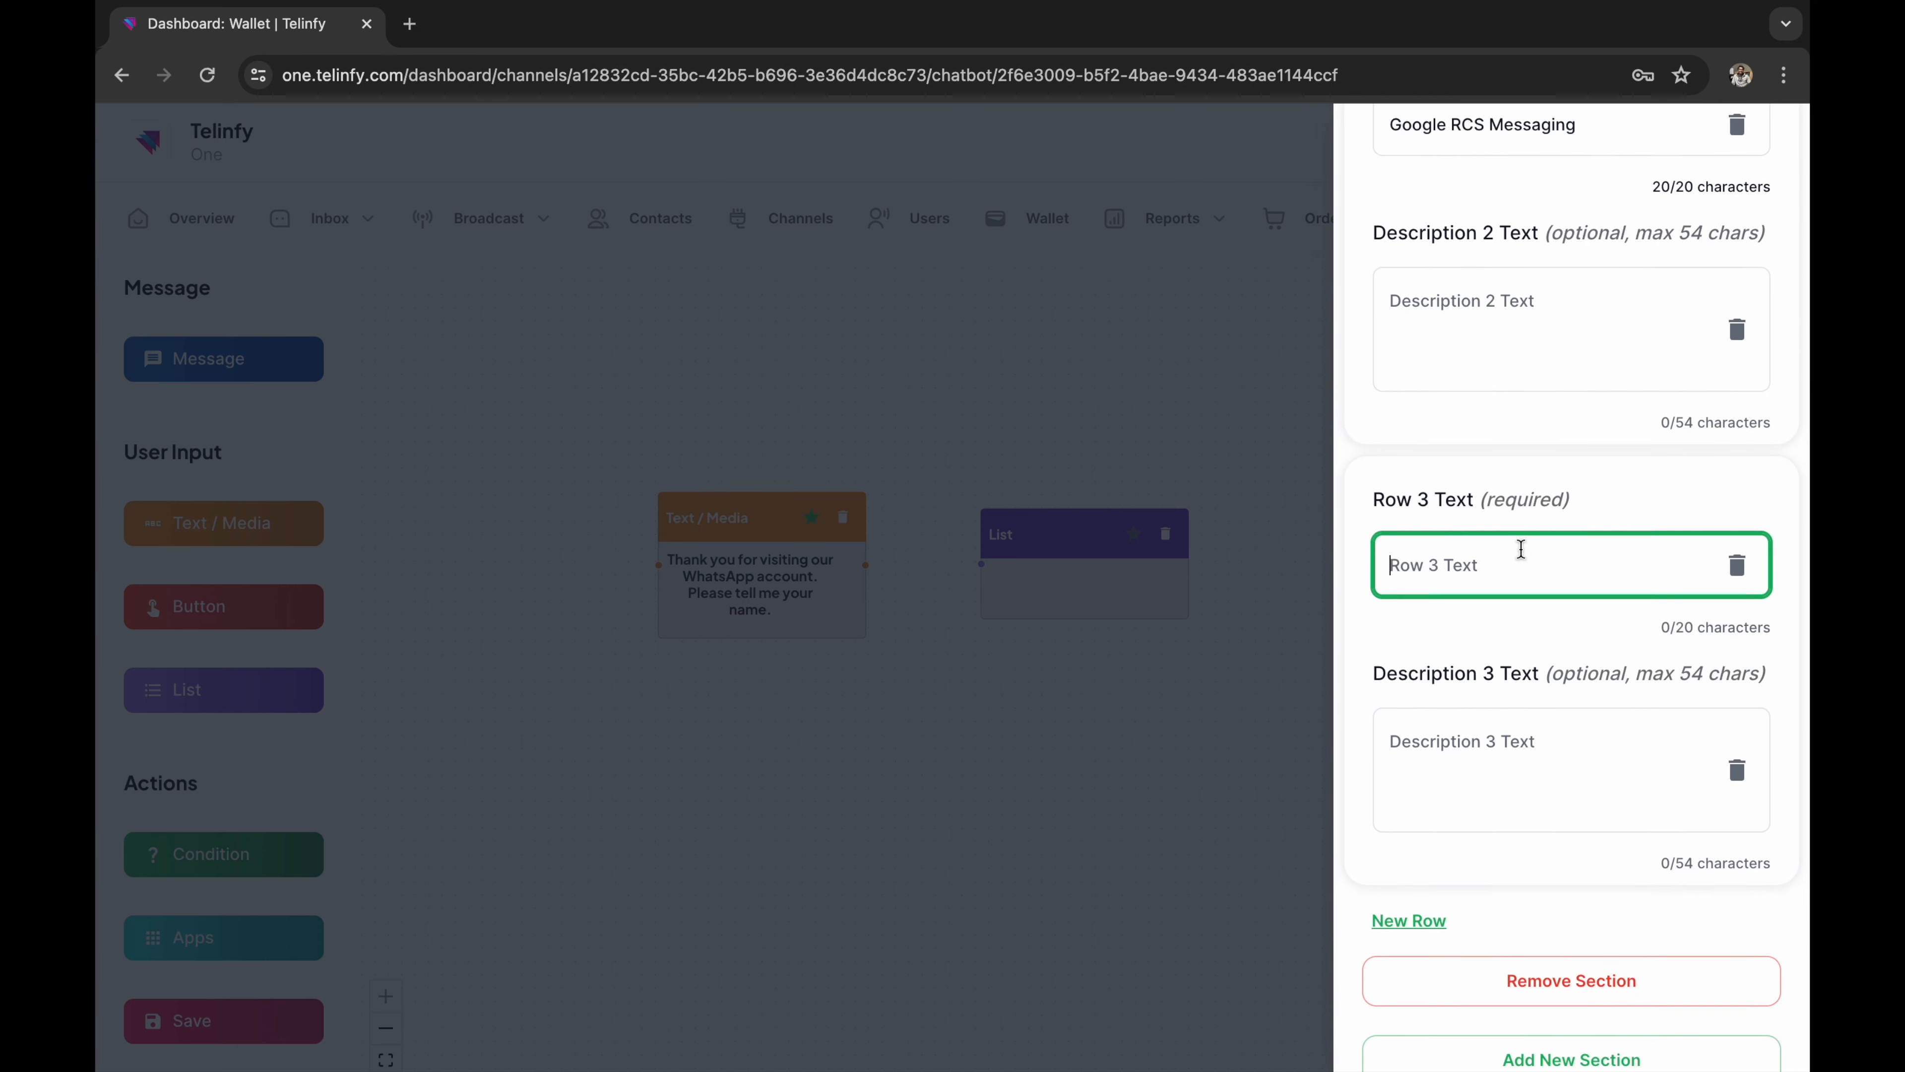
text(Bulk SMS API)
click(1403, 778)
text(Bulk Voice call)
scroll(1518, 675, down, 6)
click(1408, 785)
click(1485, 607)
text(IVR Solutions)
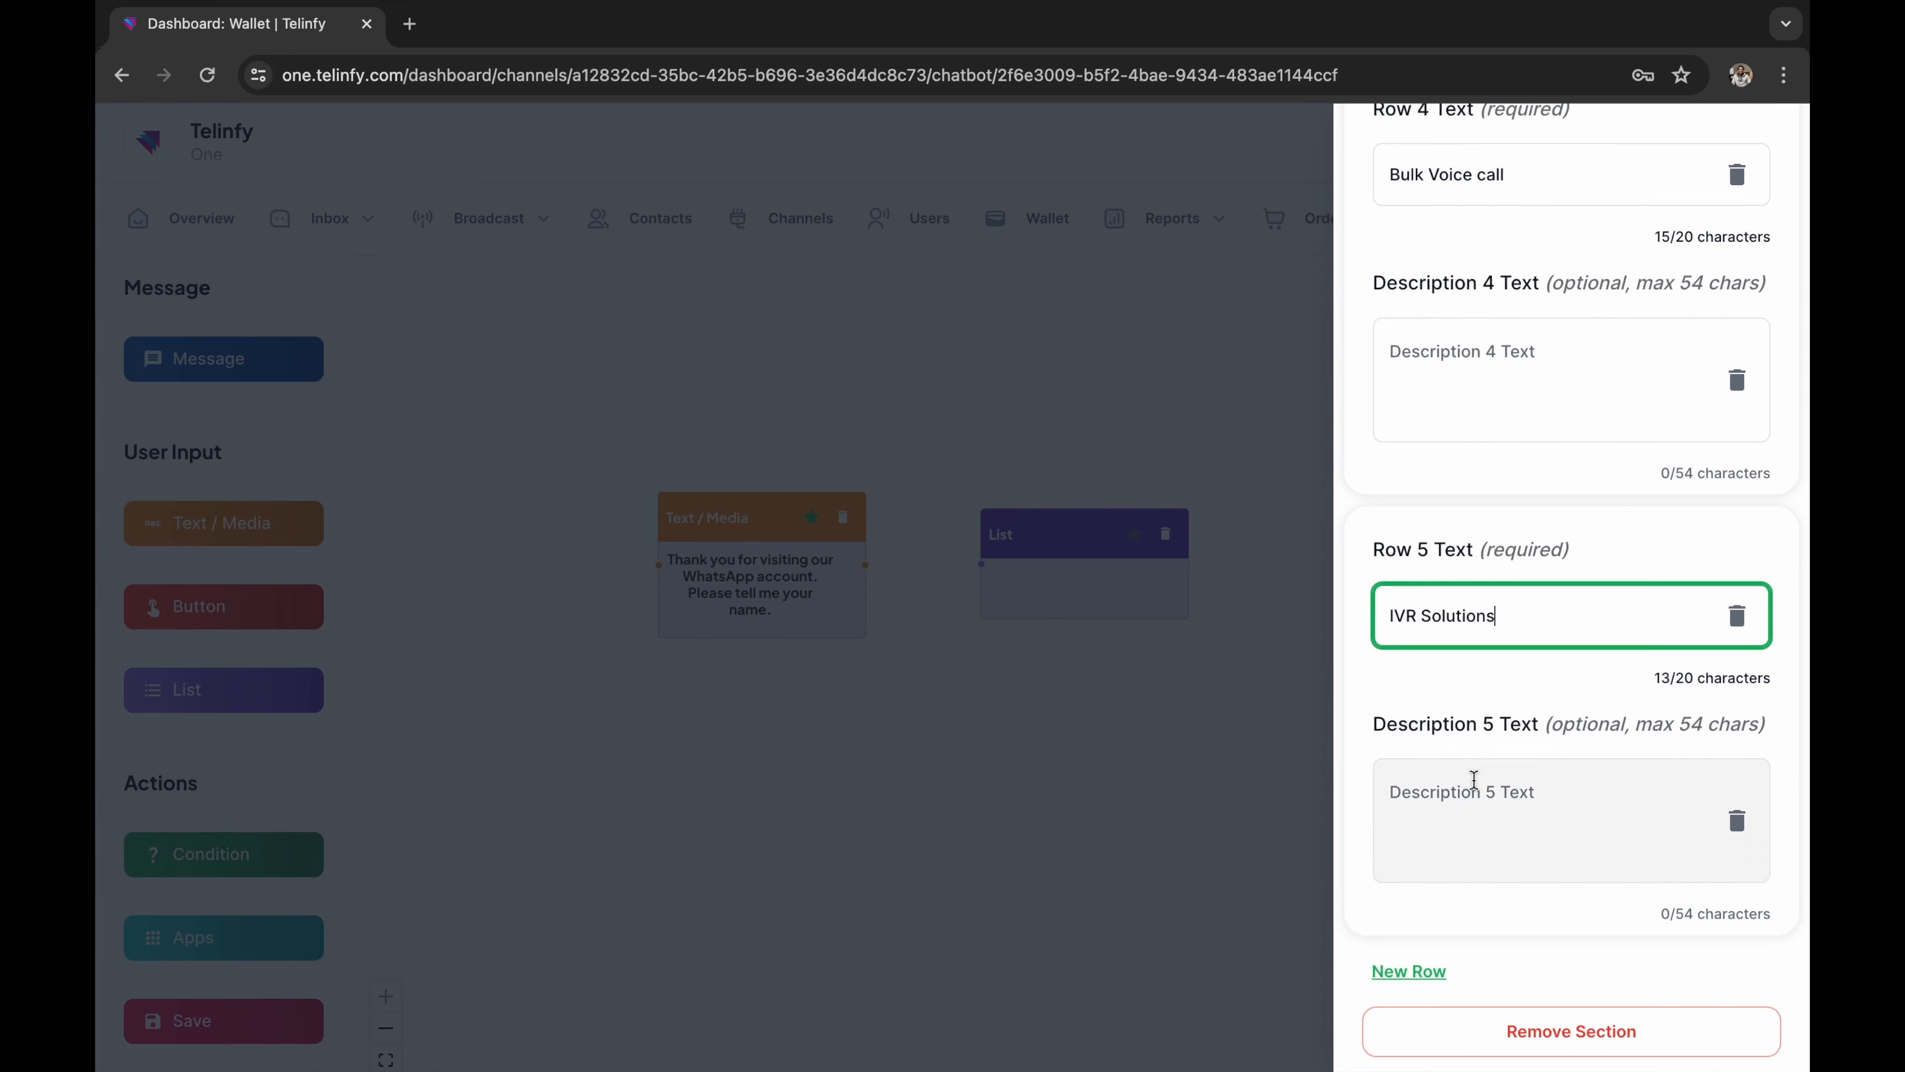
- Shorten the row 1 text to "WhatsApp business" and give that row the description "WhatsApp Business API"
scroll(1519, 651, up, 20)
scroll(1518, 651, down, 9)
click(1624, 280)
key(BackSpace)
key(BackSpace)
key(BackSpace)
click(1492, 473)
text(WhatsApp Business API)
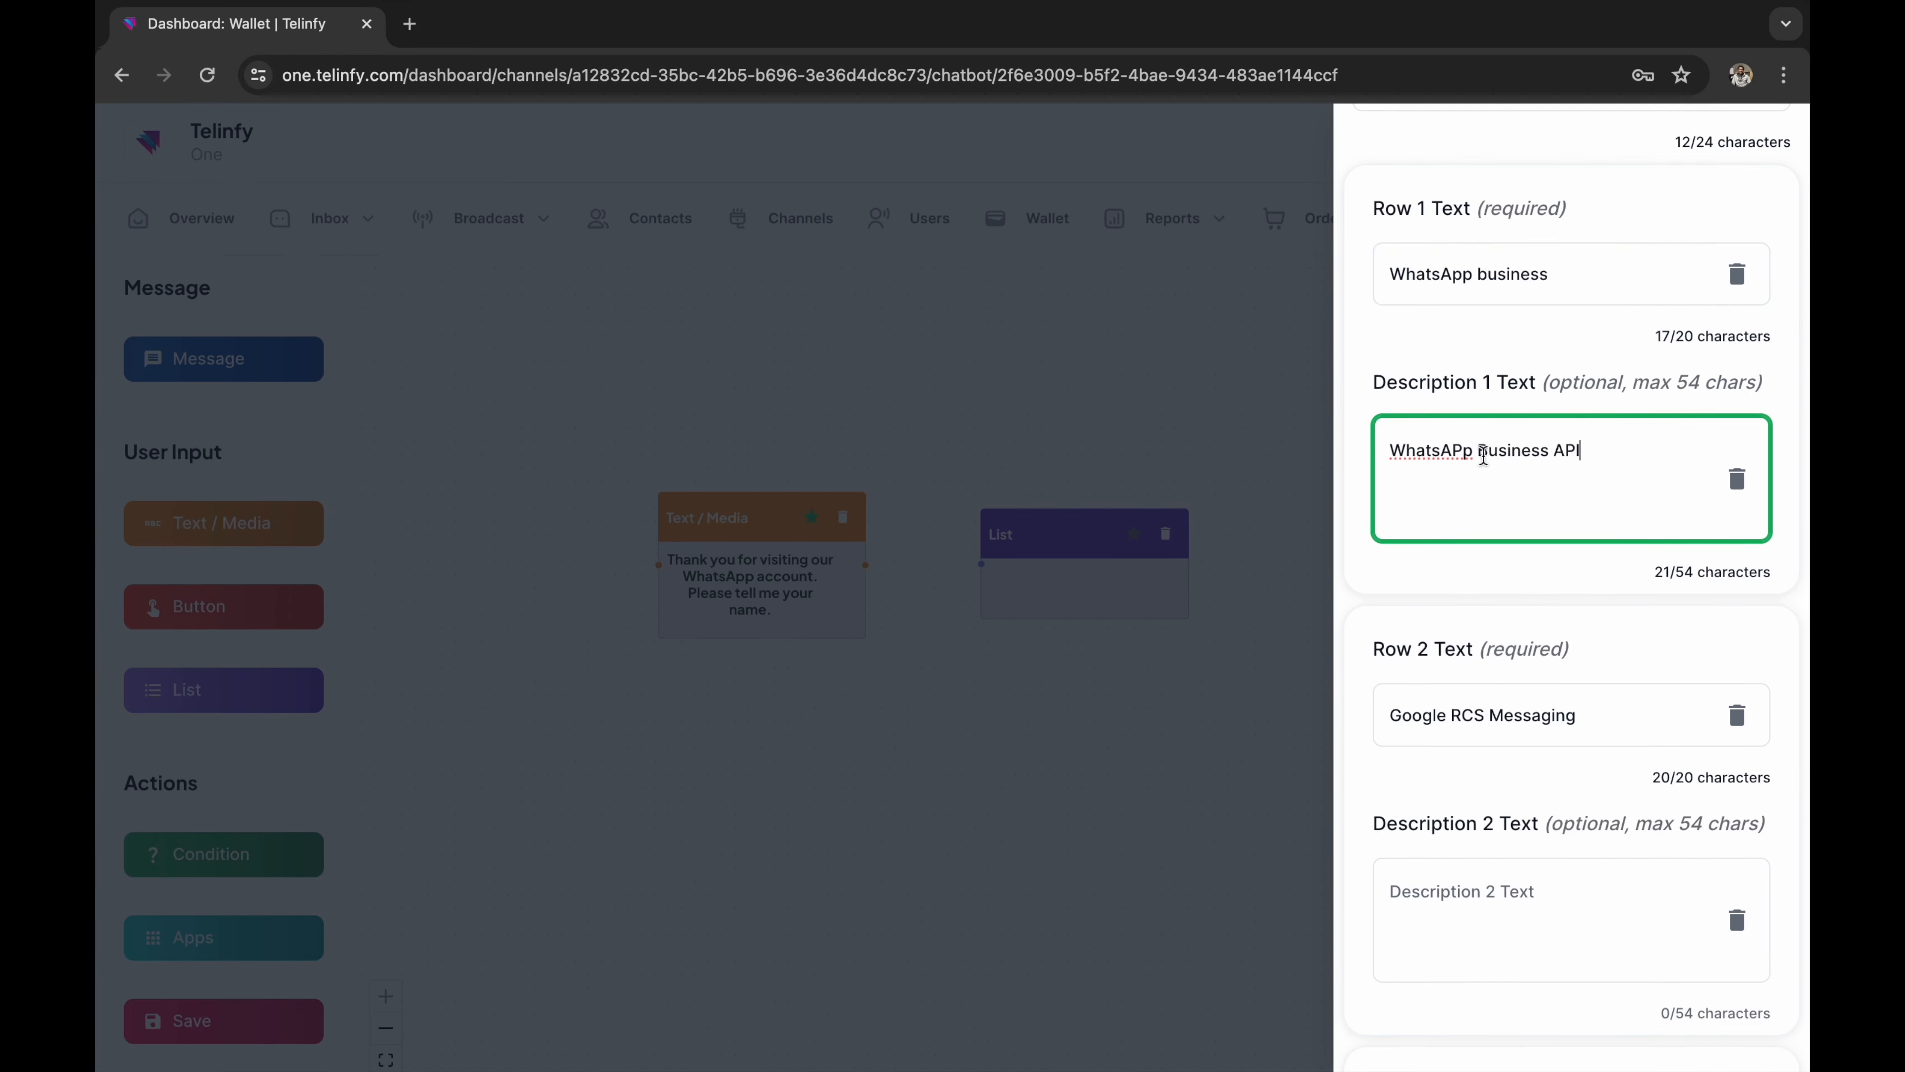
- Describe row 2 as "Google verified Rich Messages" and row 3 as "Bulk SMS API with multiple connectivity"
scroll(1518, 765, down, 2)
click(1518, 765)
text(Google verified Rich Messages)
scroll(1536, 659, down, 8)
click(1536, 659)
text(Bulk SMS API with multiple connectivity)
- Describe row 4 as "Voice call services with text to speech" and row 5 as "Super receptionist", and save the list
scroll(1535, 732, down, 7)
click(1518, 585)
text(Voice call services with text to speech)
scroll(1599, 660, down, 3)
click(1566, 791)
text(Super receptionist)
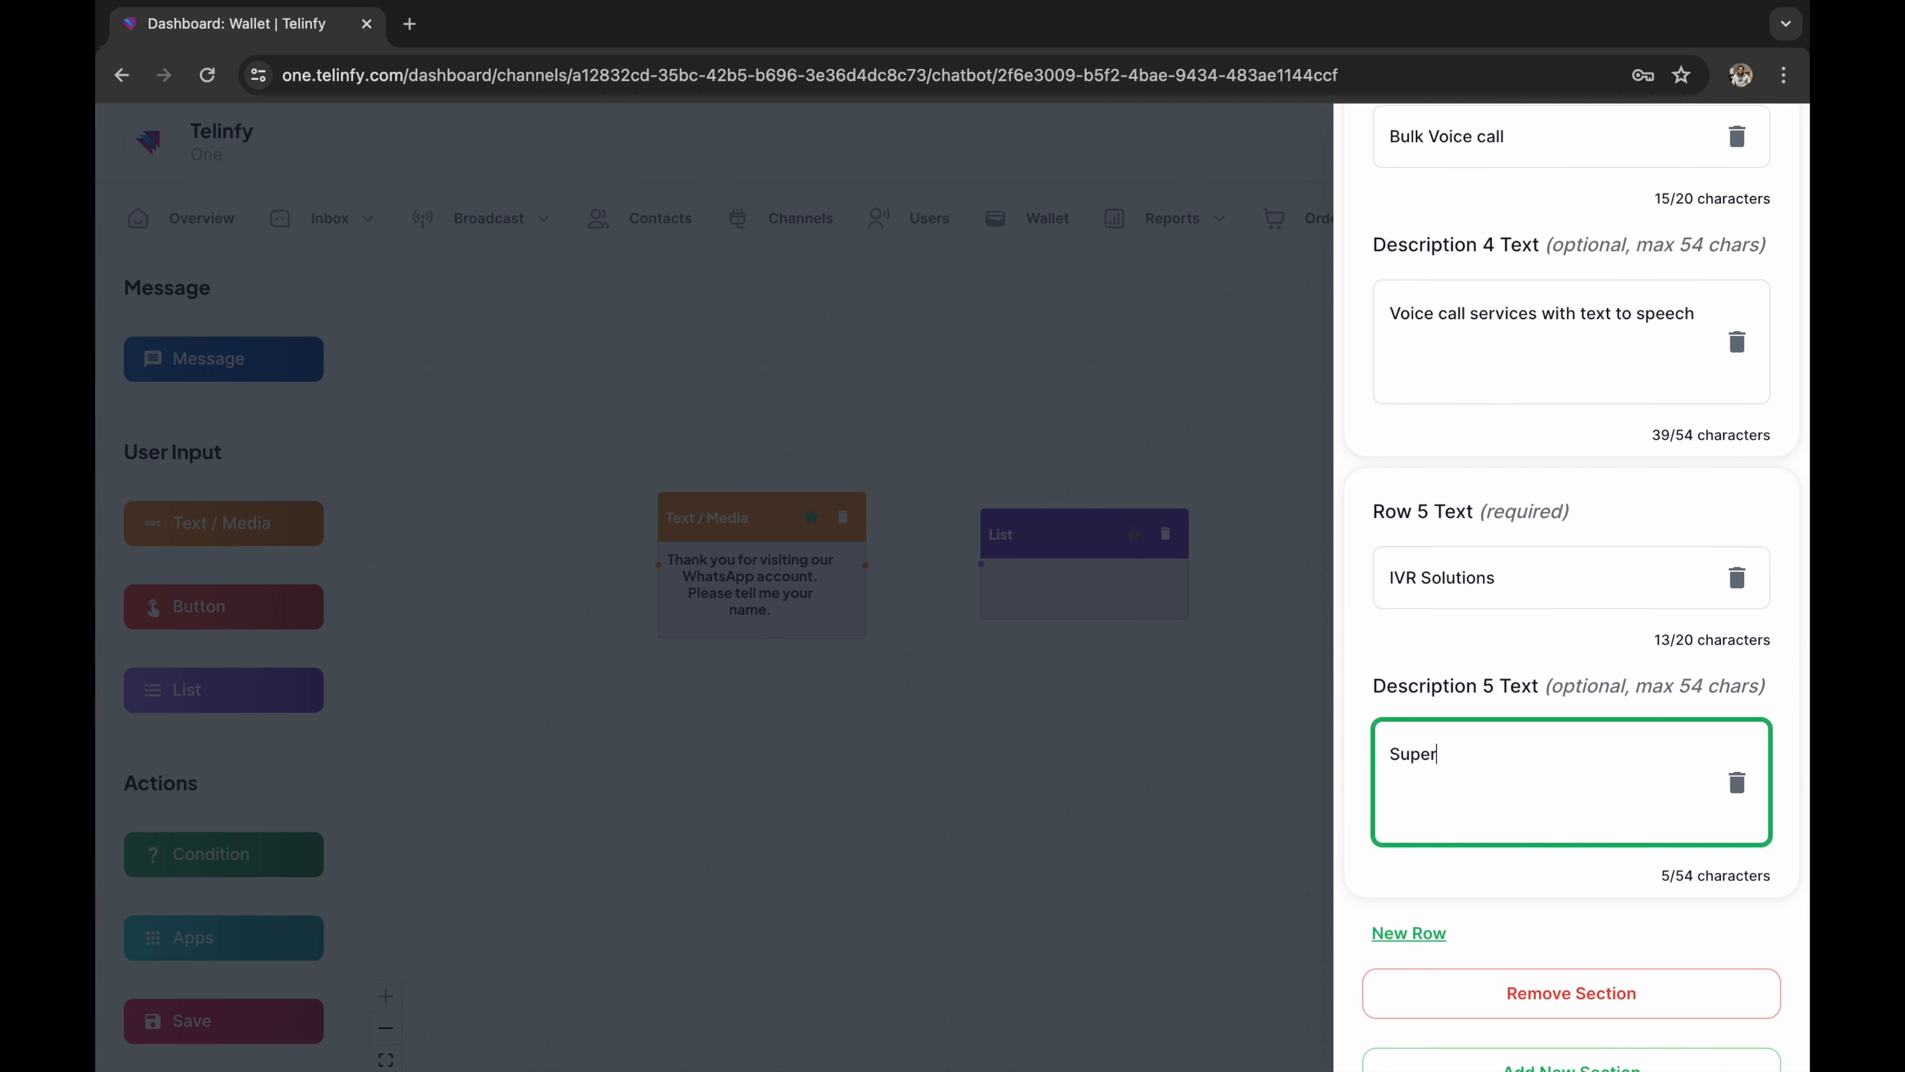
scroll(1565, 791, down, 2)
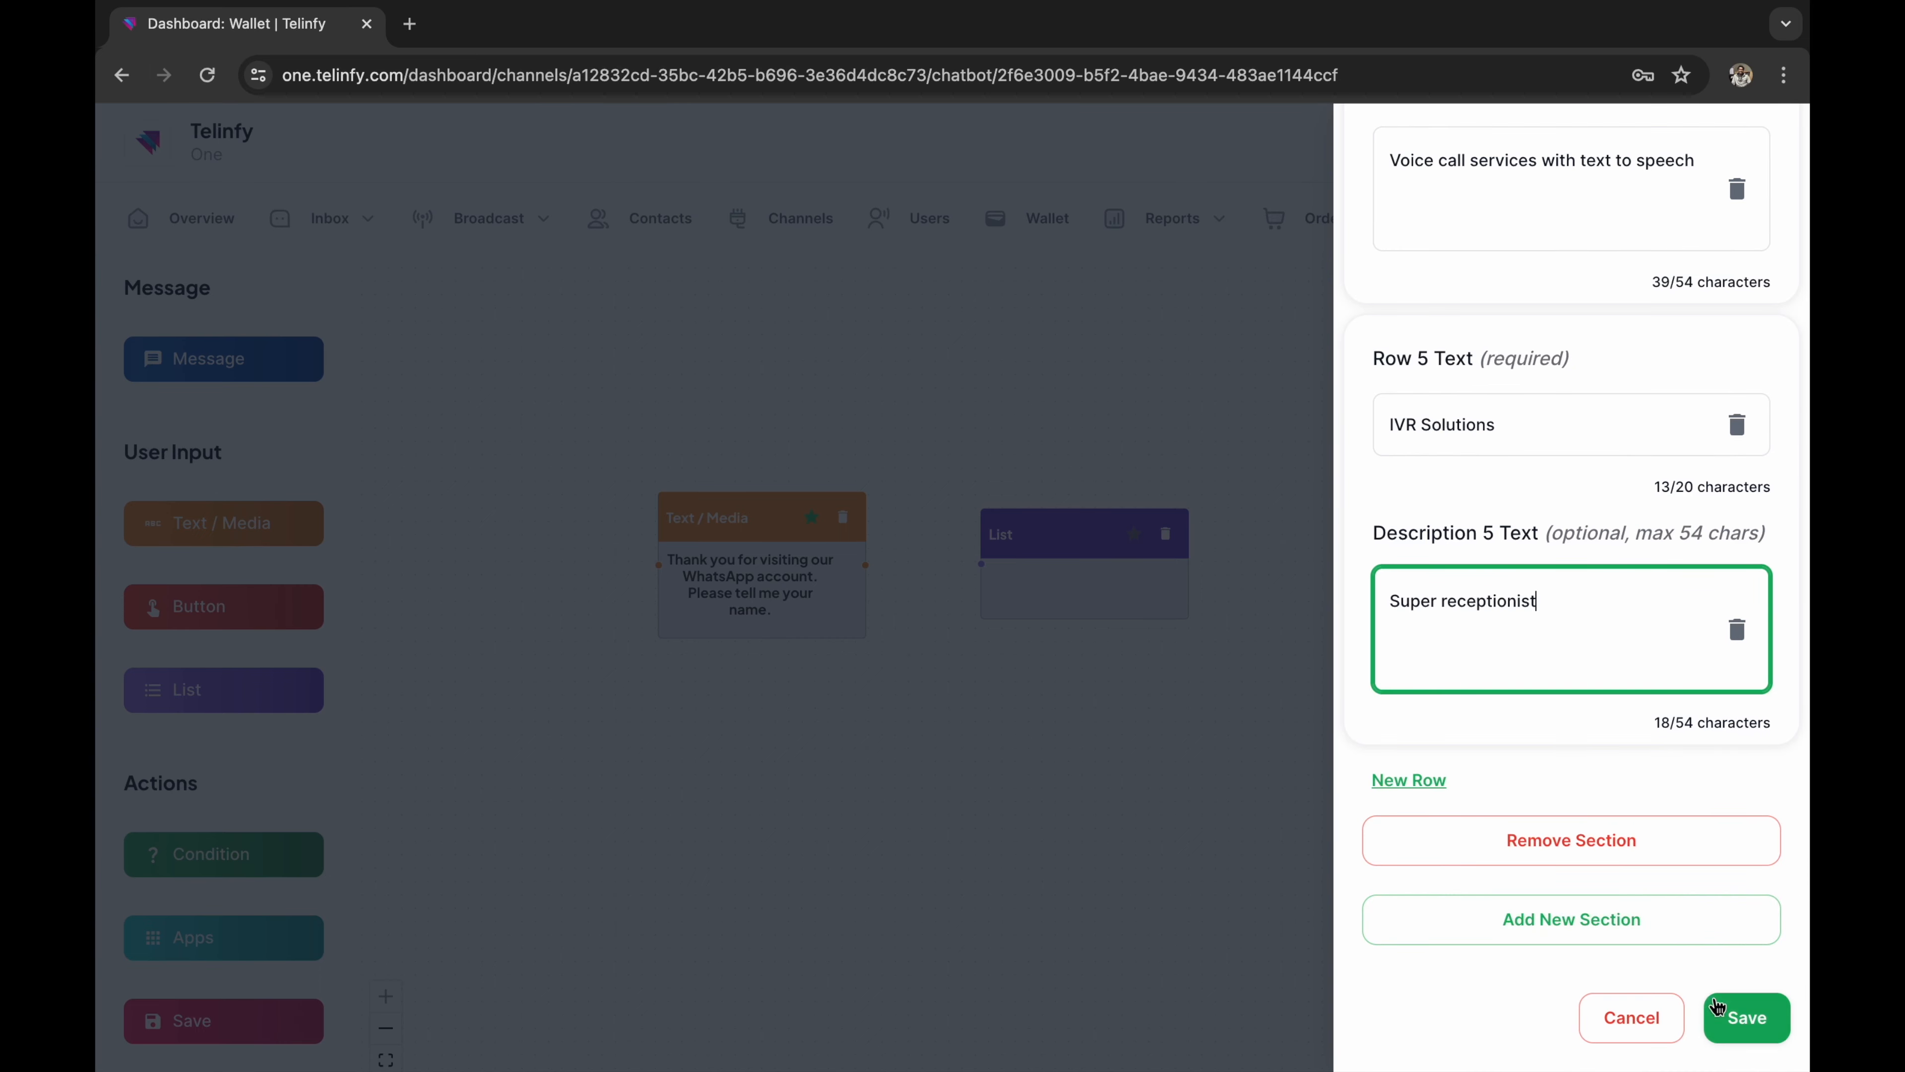
click(1740, 1015)
- Add a Buttons node to the canvas and arrange it to the right of the List node
drag(264, 584, 631, 675)
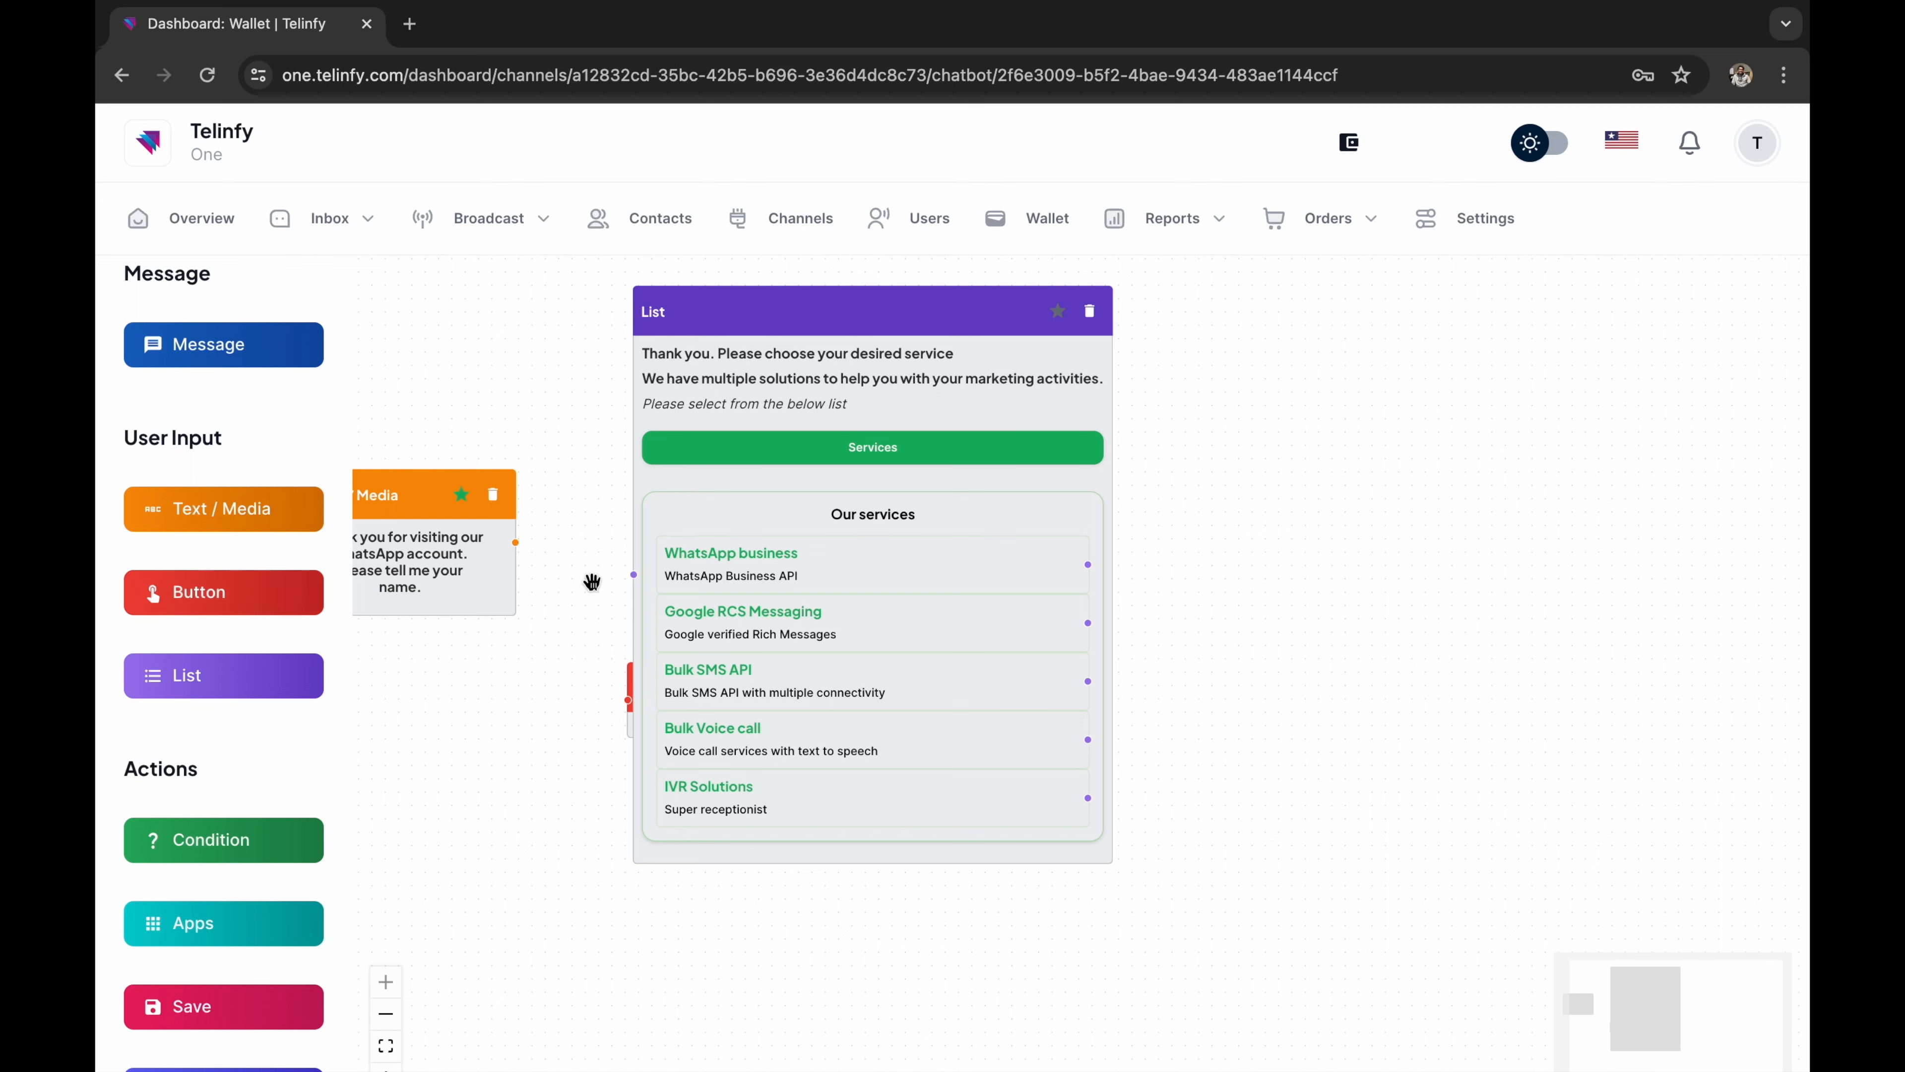
drag(791, 338, 908, 331)
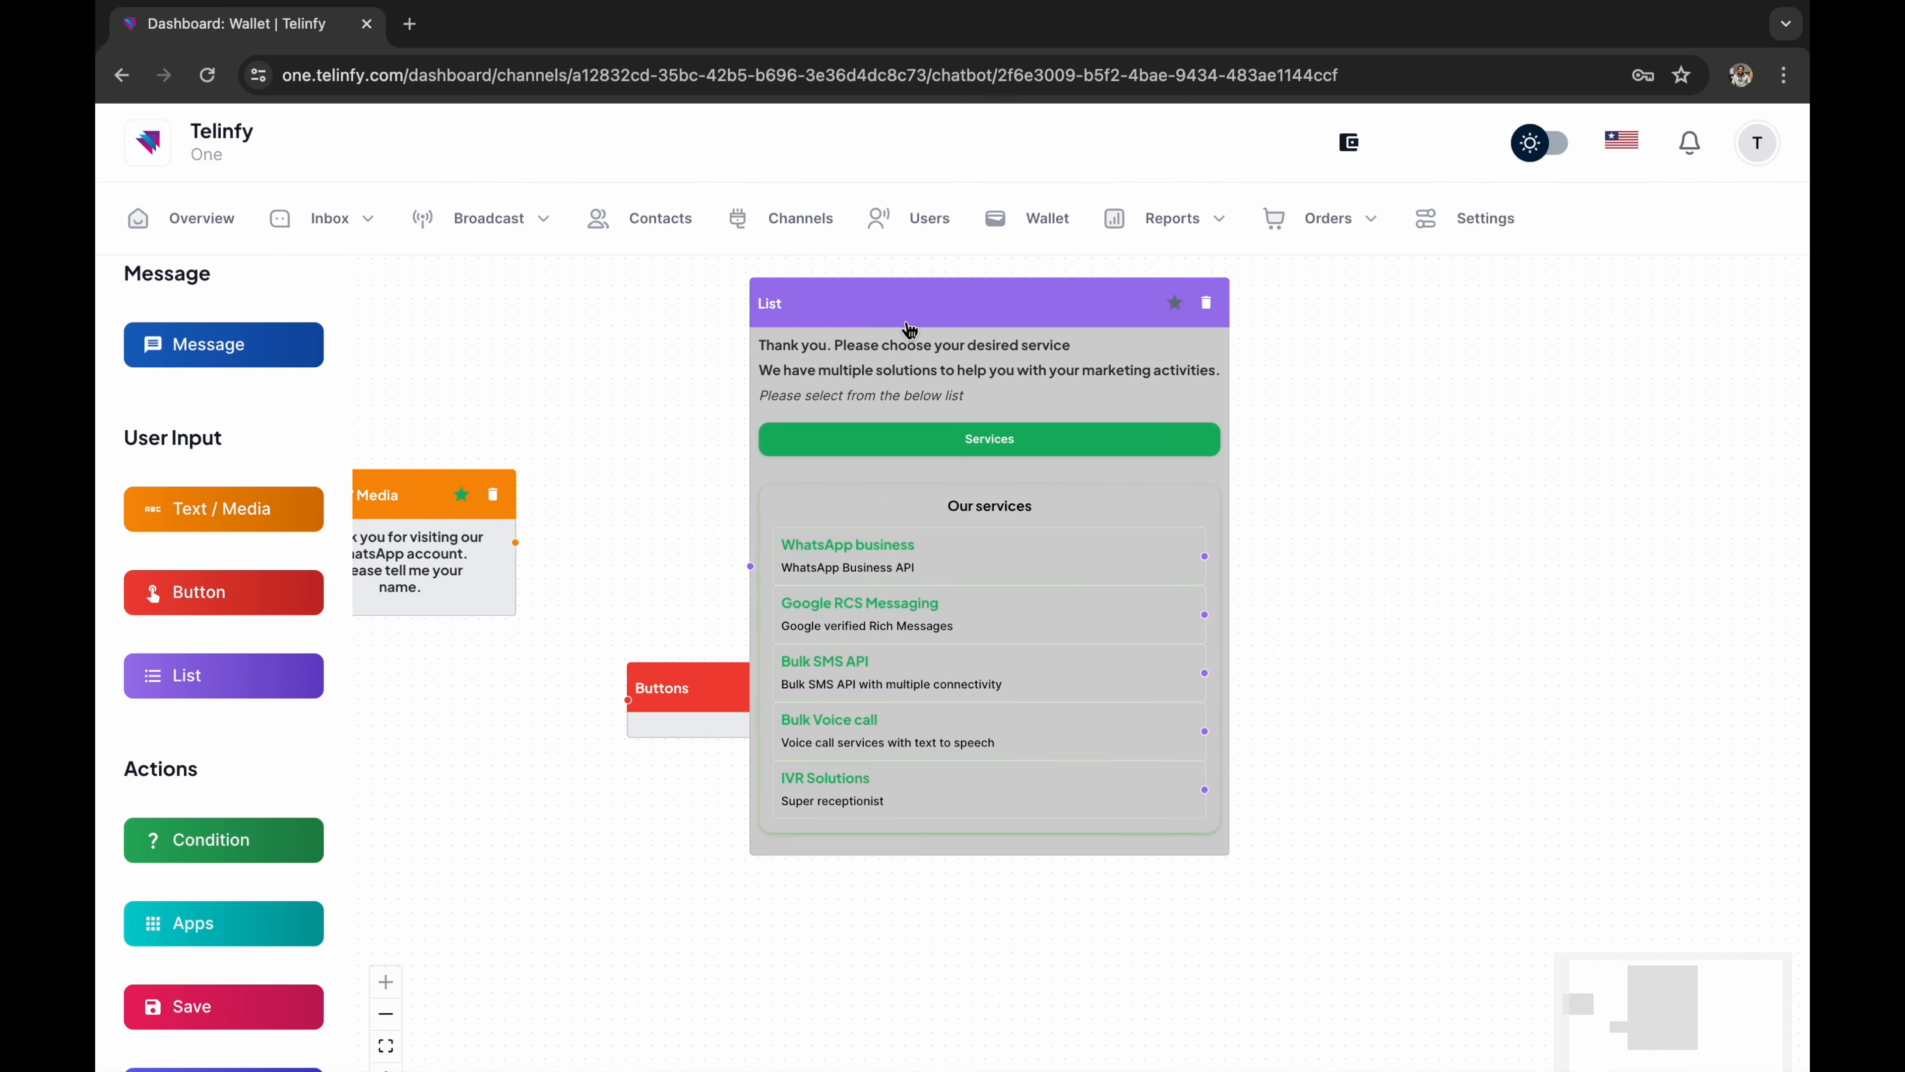
drag(693, 684, 1402, 564)
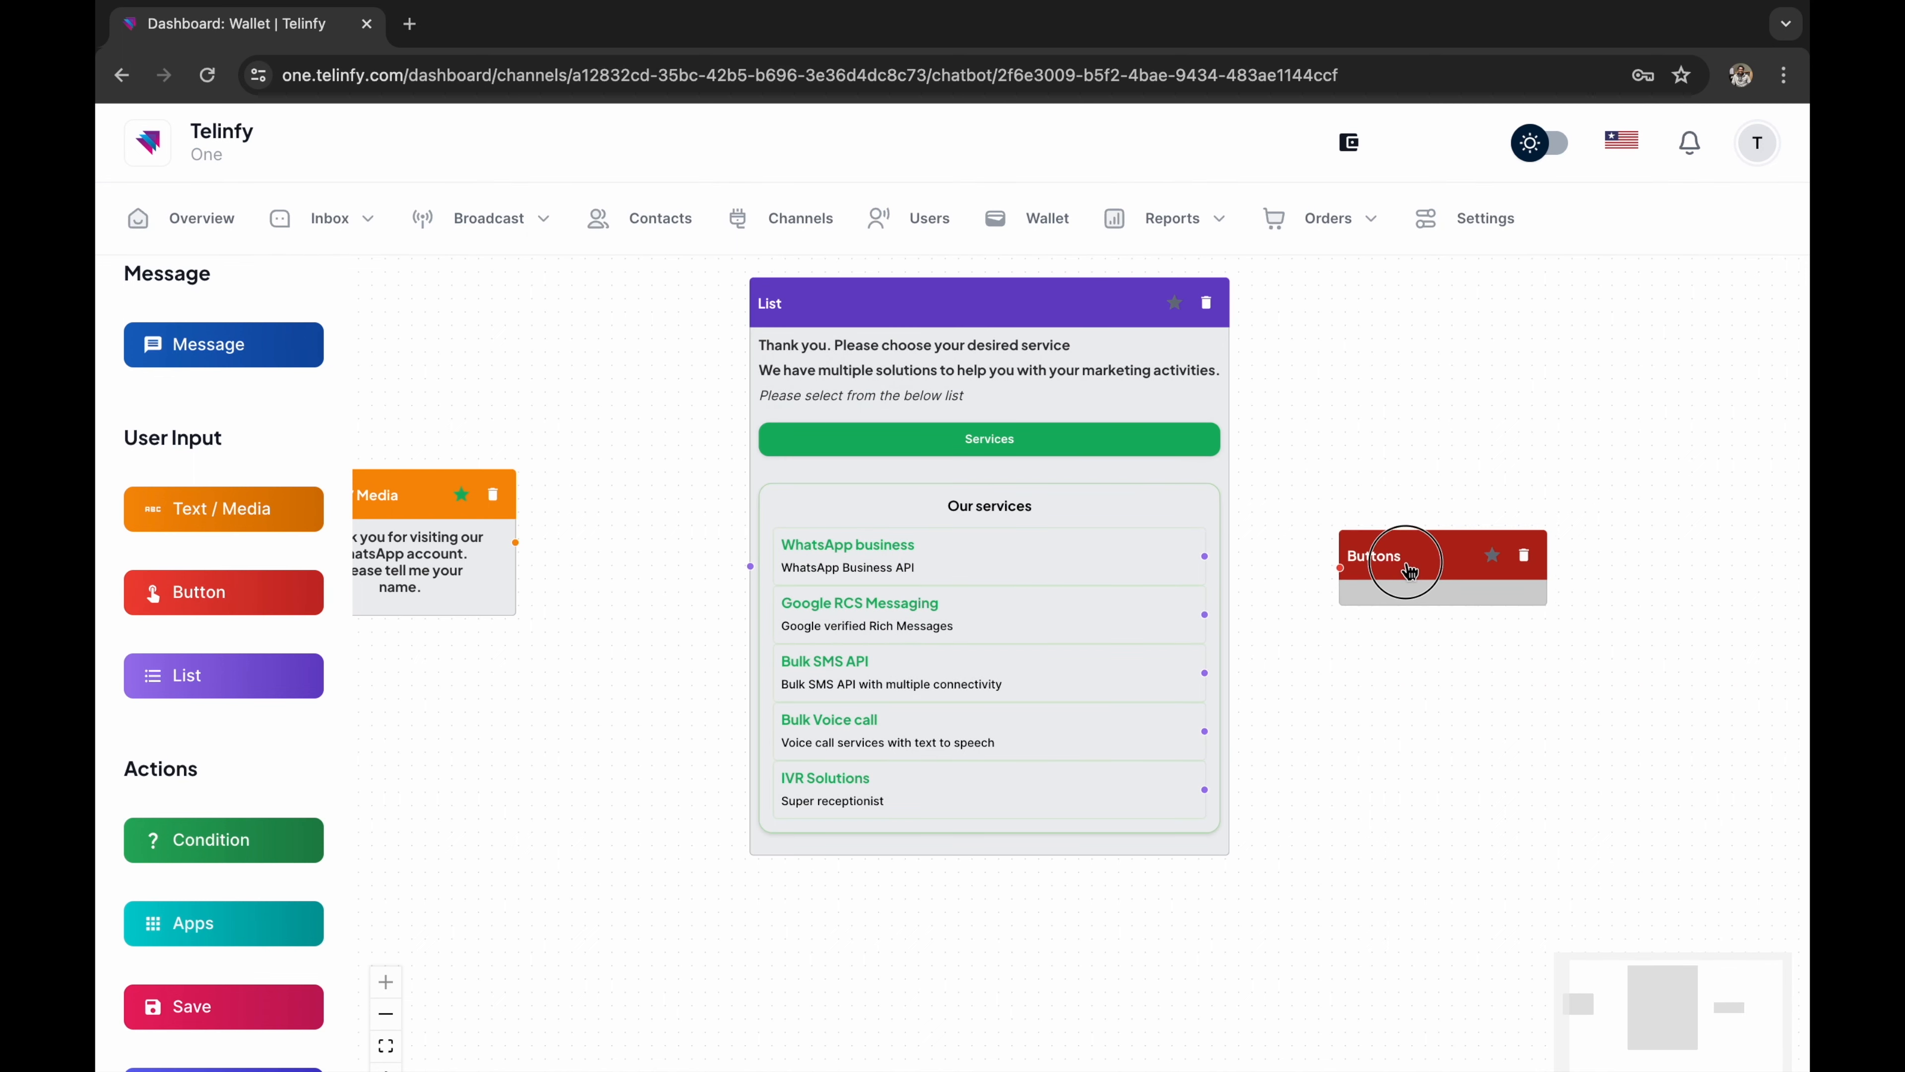
- Set the Buttons header to "Thank you" and body to "We have received your query. We will get back to your shortly. If you wish to enquire about other products please click yes."
click(1402, 564)
text(Thank you)
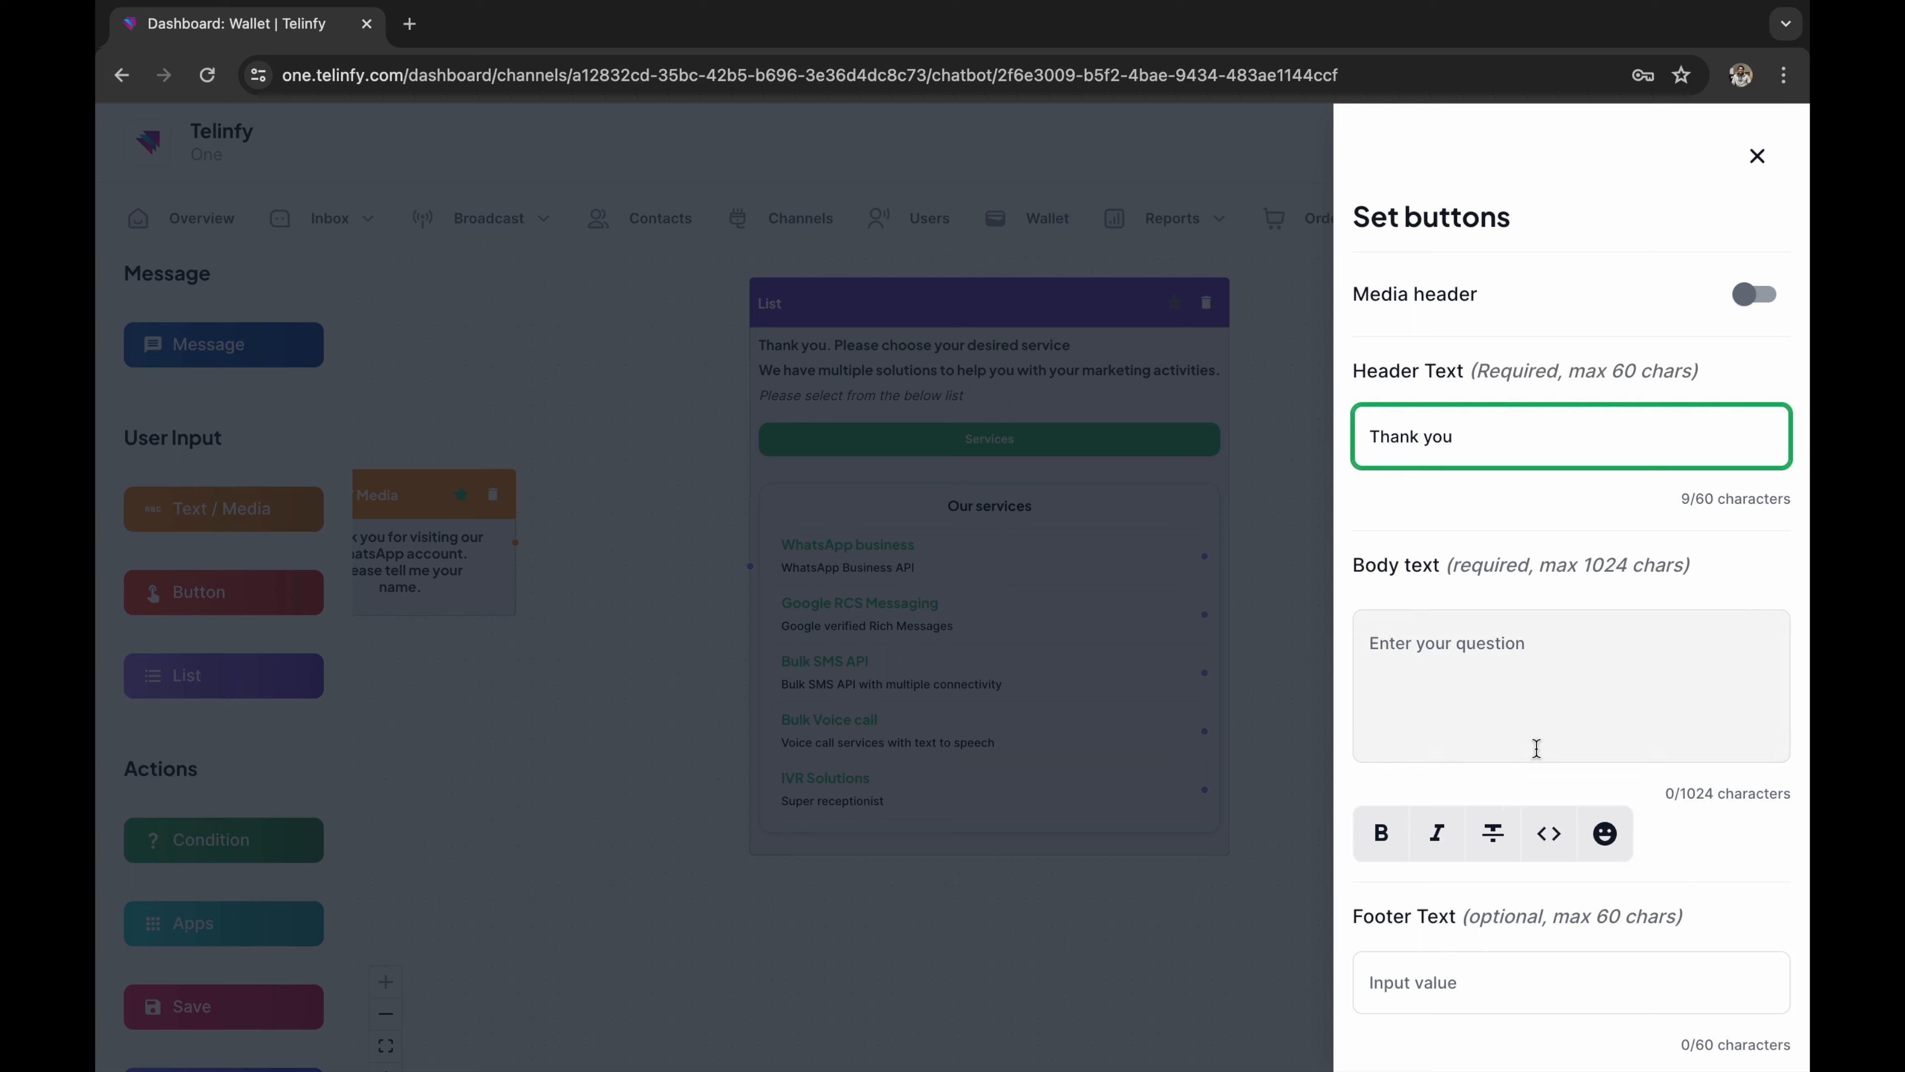
click(1536, 728)
text(We have received your query. We )
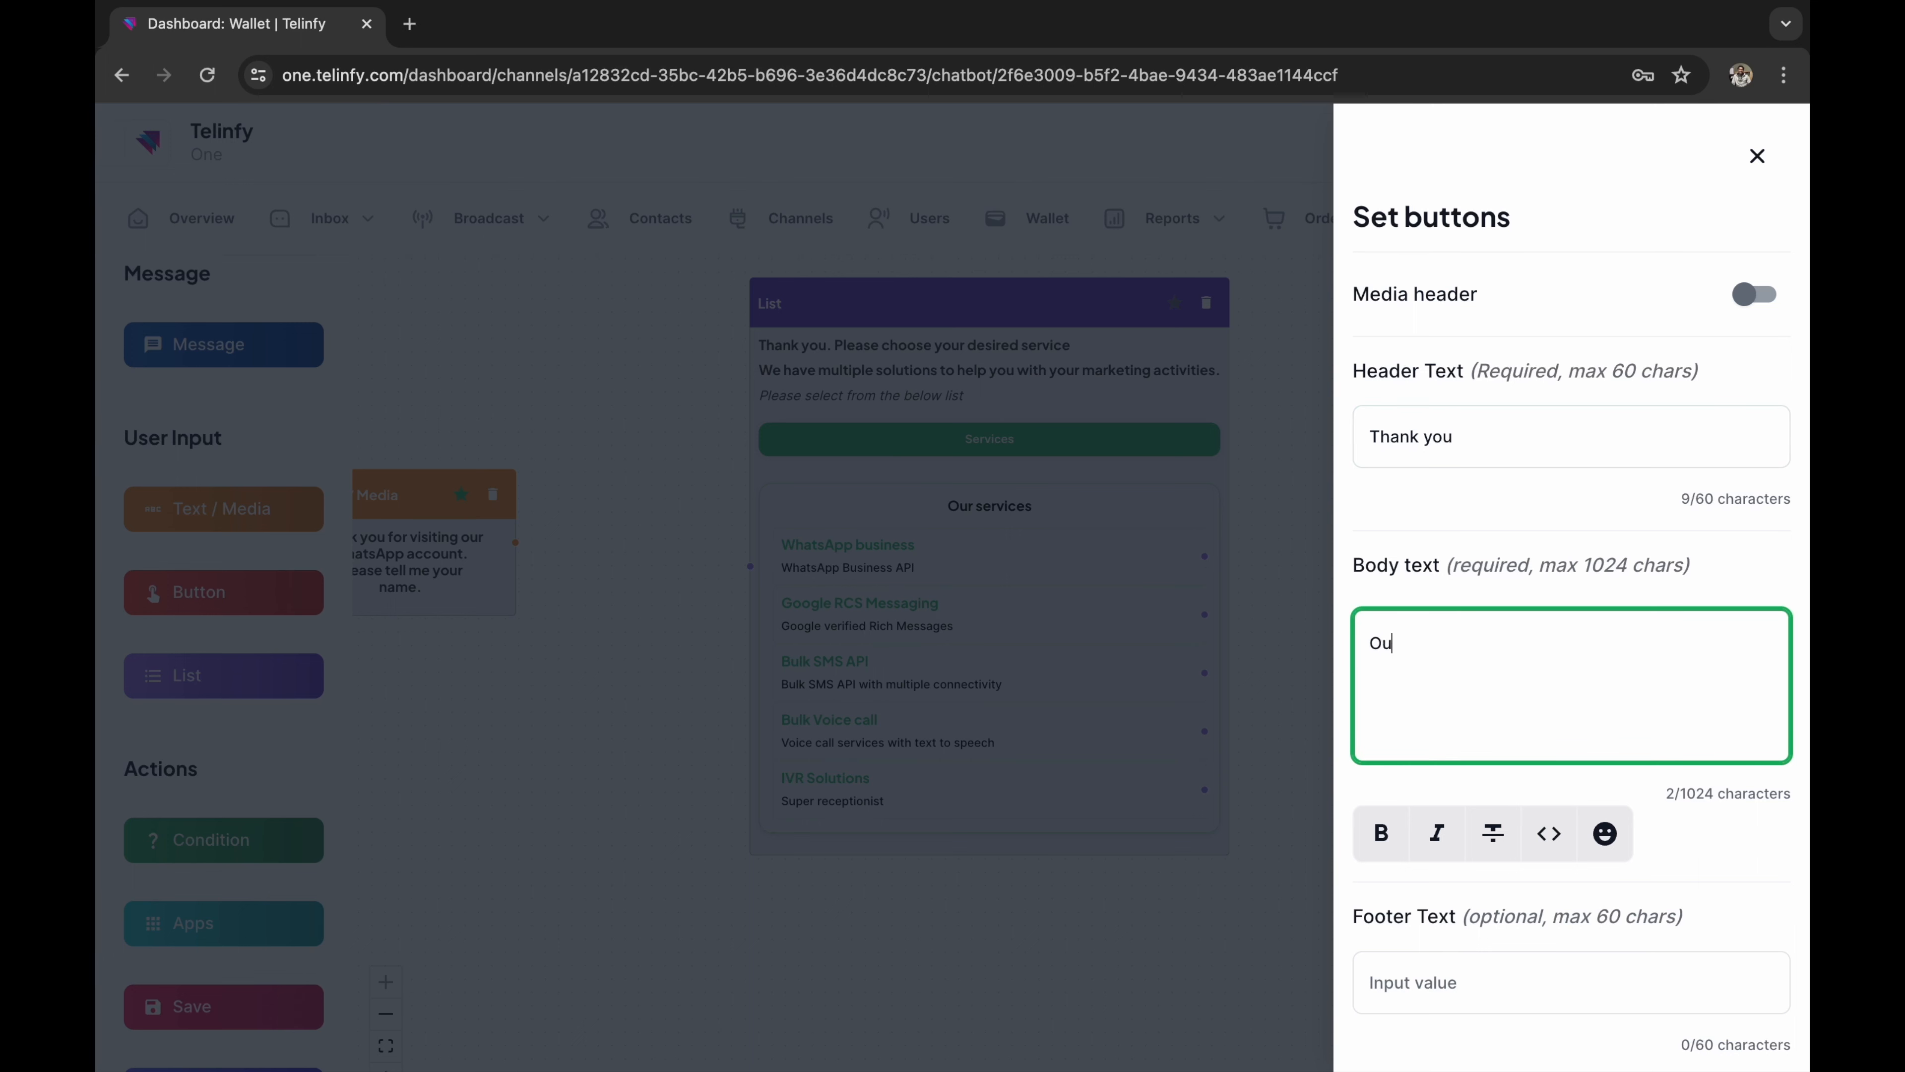
text(will get back to your shortly.)
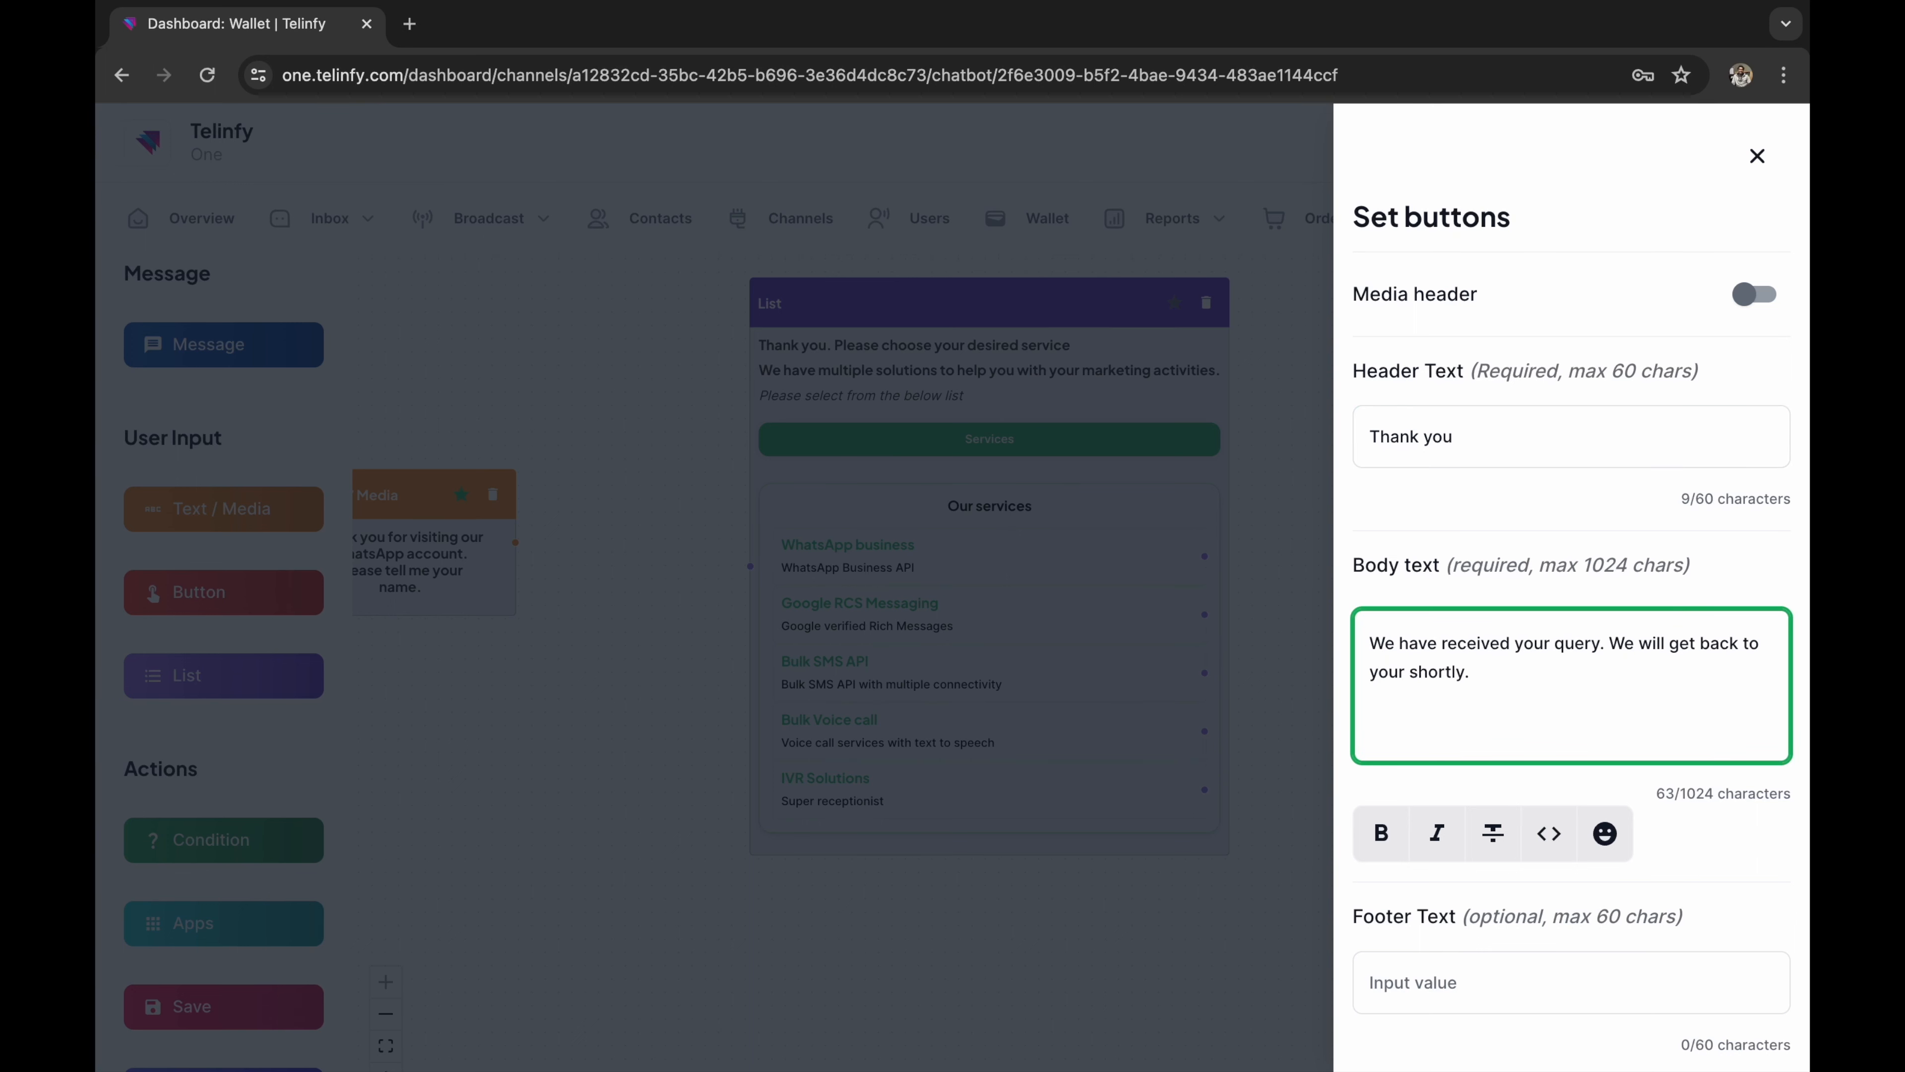
text( If you wish to enquire about multiple)
key(ctrl+BackSpace)
text(other products please click yes.)
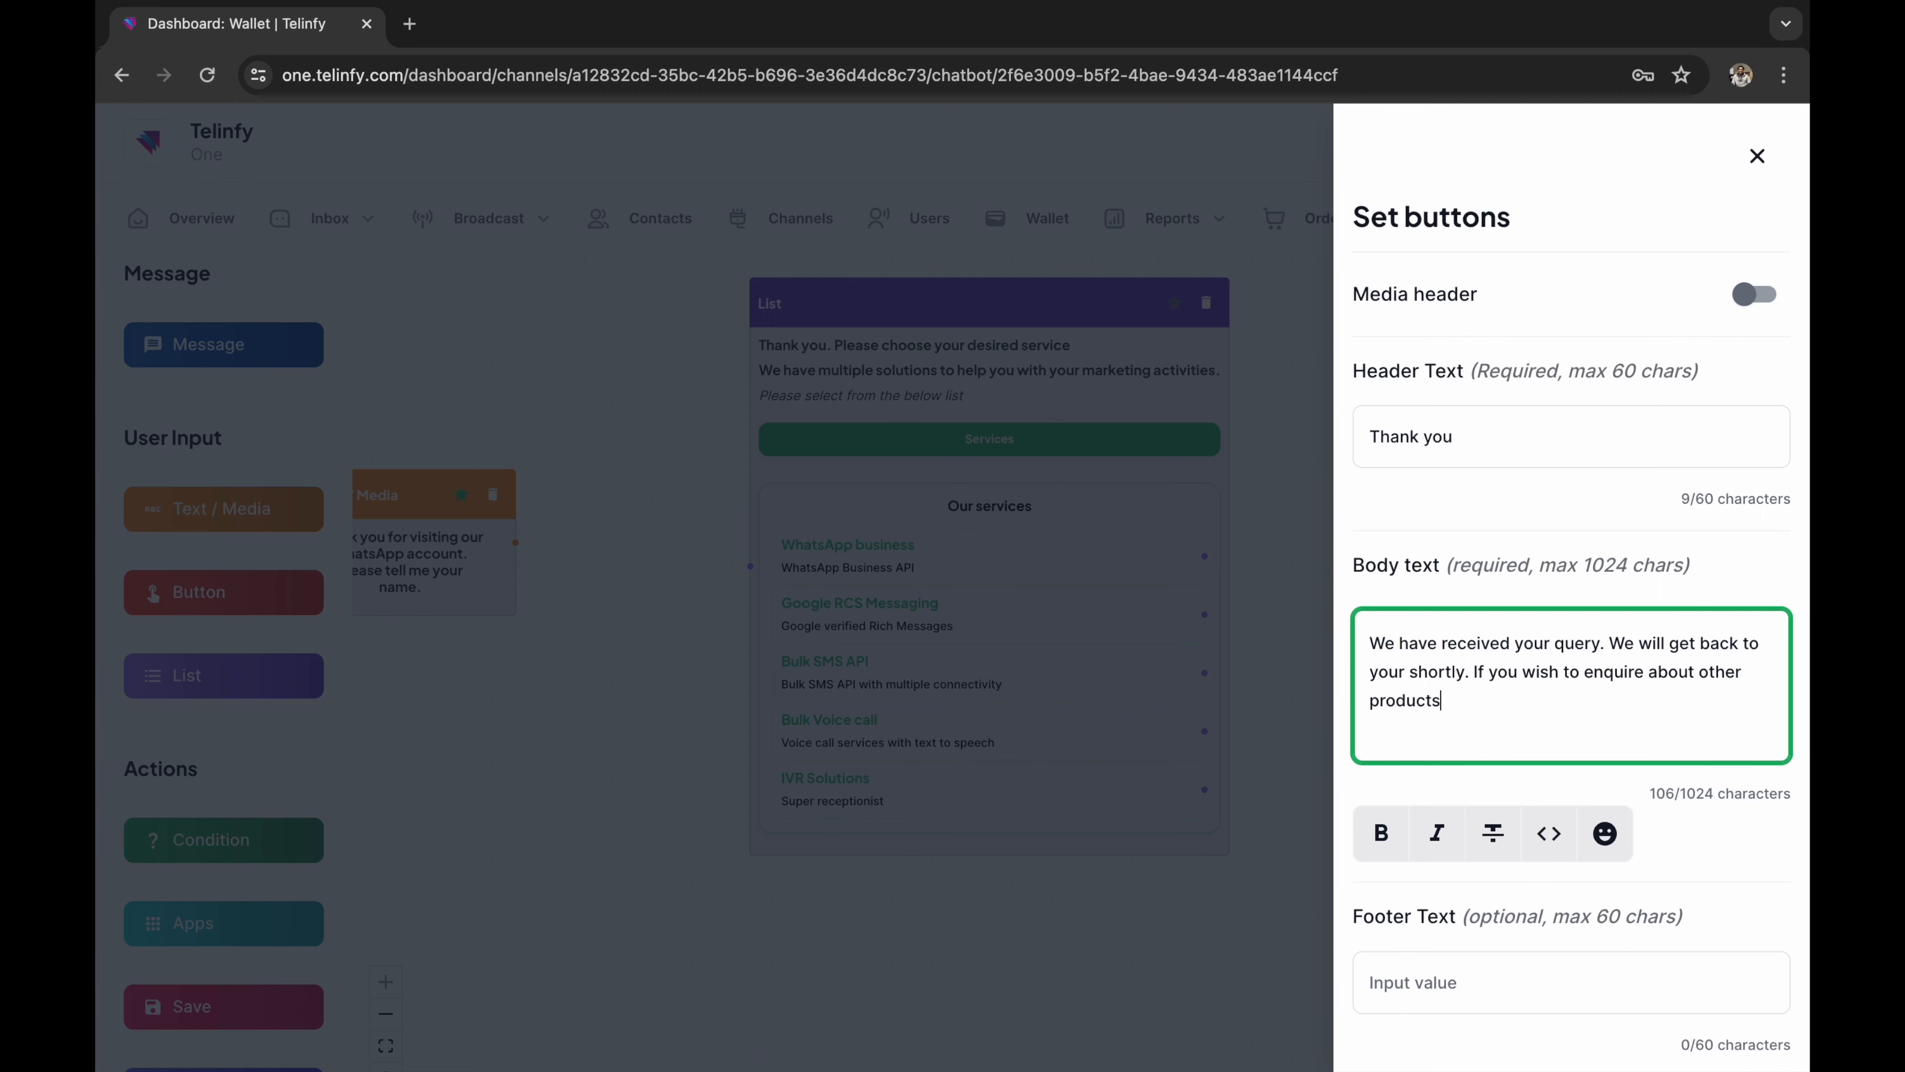
- Set the footer text of the Buttons node to "Please select from the option below"
scroll(1635, 705, down, 5)
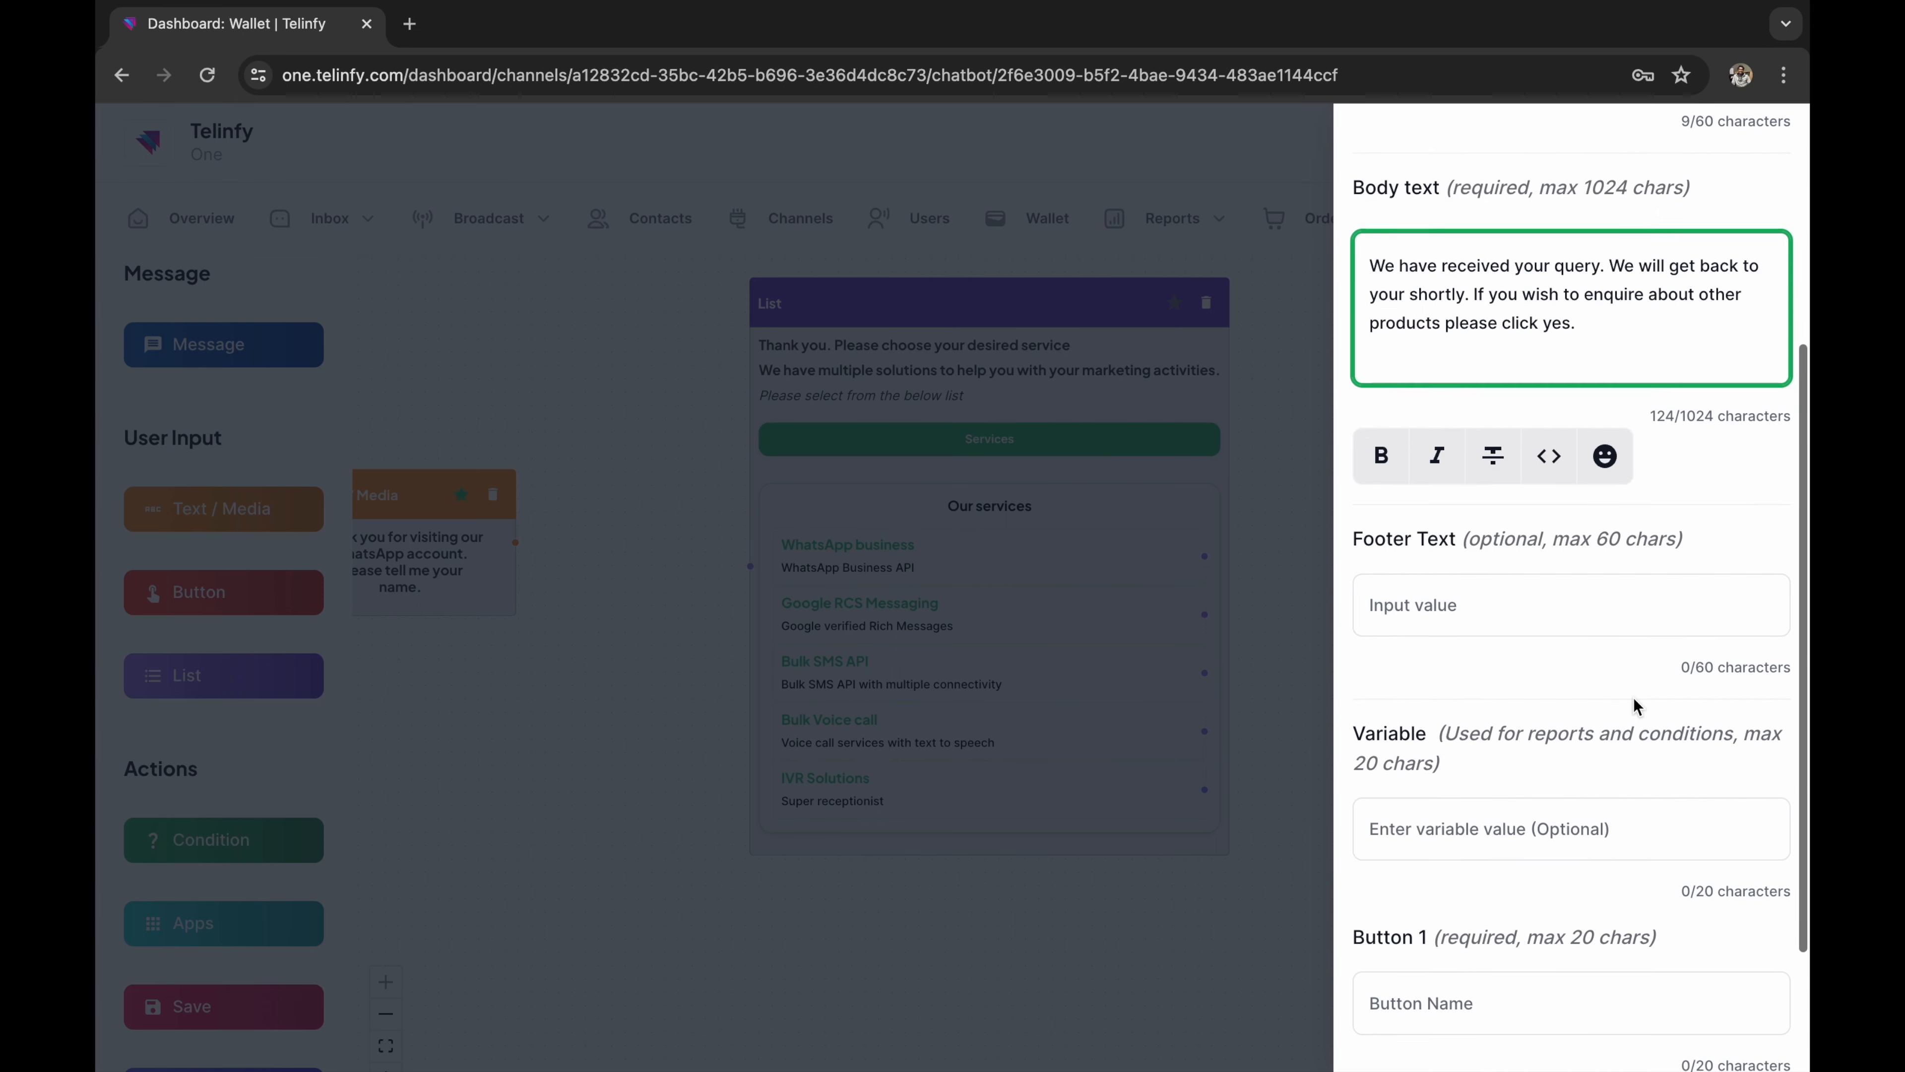
click(1591, 608)
text(Please selecti from)
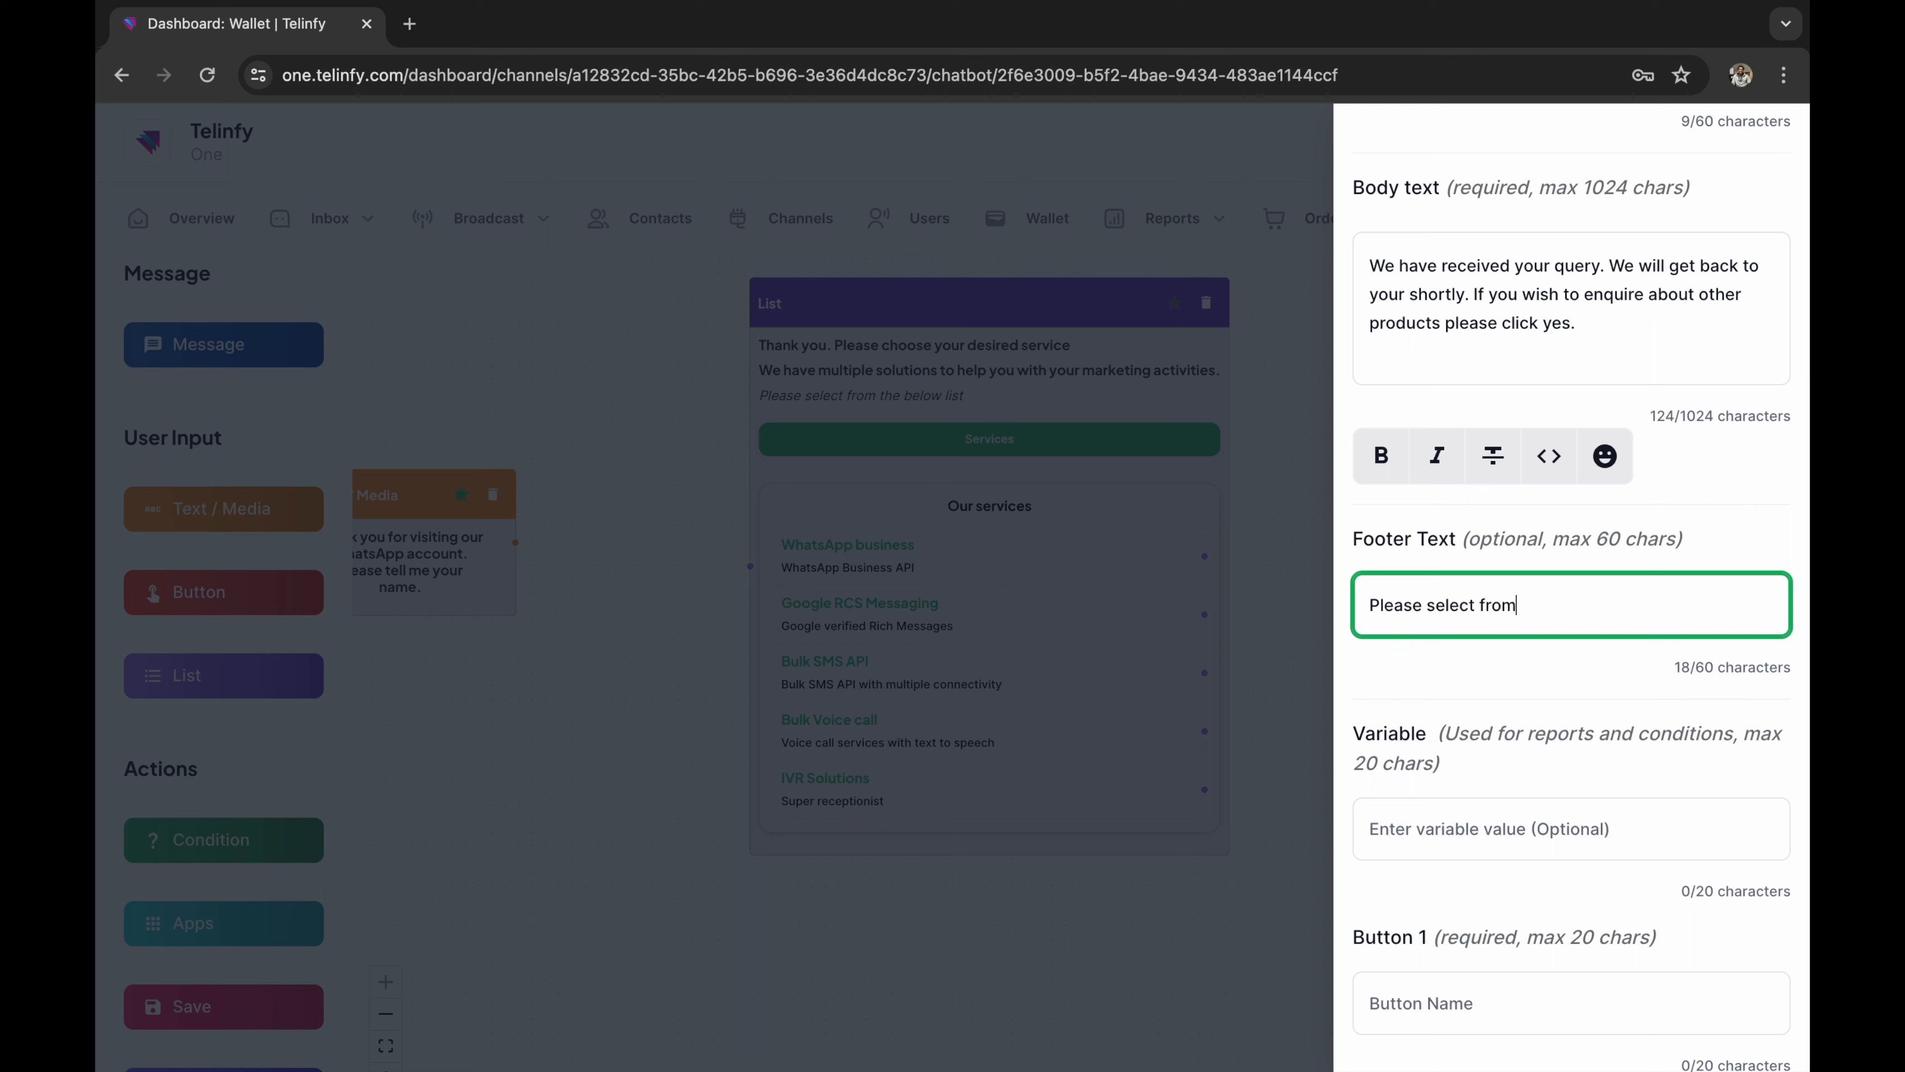
text( the option below)
scroll(1569, 829, down, 1)
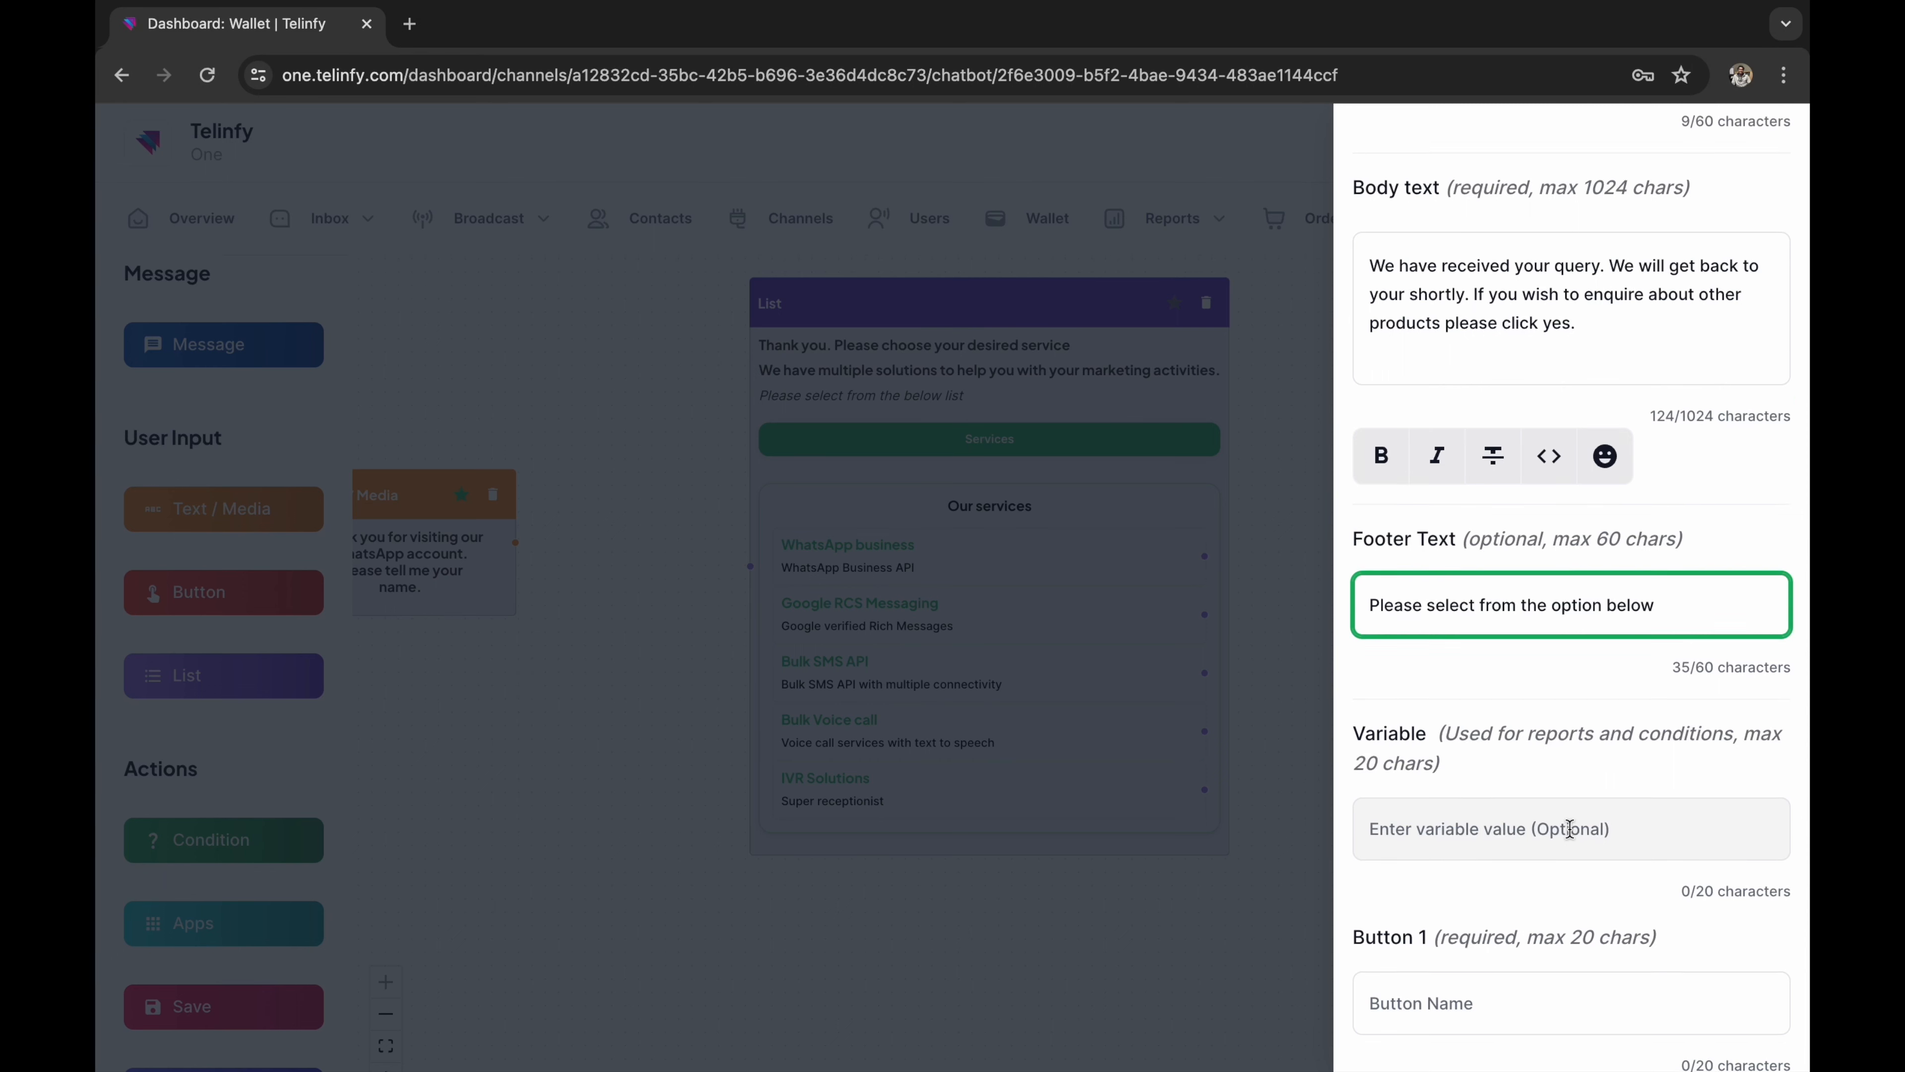
- Name button 1 "Yes" and add a second button named "No"
scroll(1570, 828, down, 3)
click(1570, 829)
text(Yes)
click(1418, 918)
scroll(1520, 857, down, 3)
click(1520, 831)
text(MN)
key(BackSpace)
key(BackSpace)
text(No)
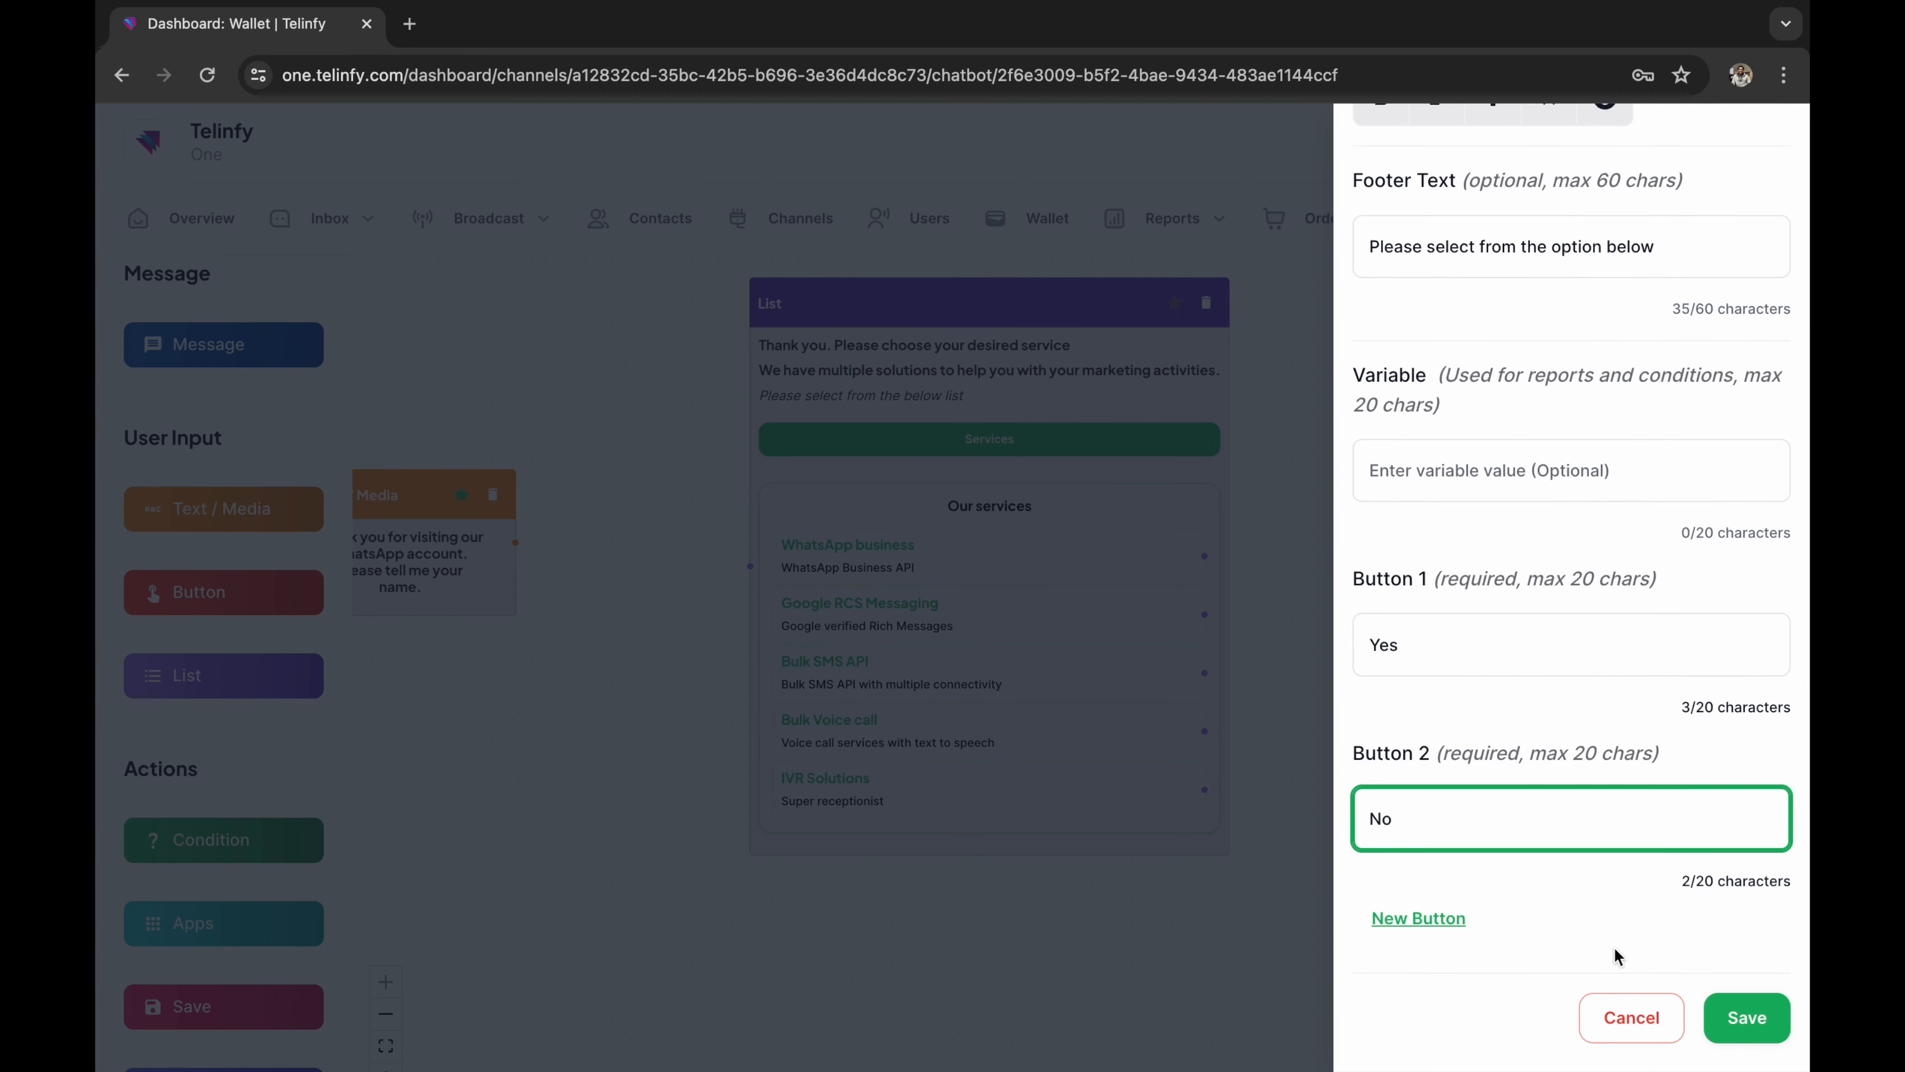
- Add a third button named "Call Back" and save the Buttons node
click(1459, 919)
click(1484, 871)
text(Call Back)
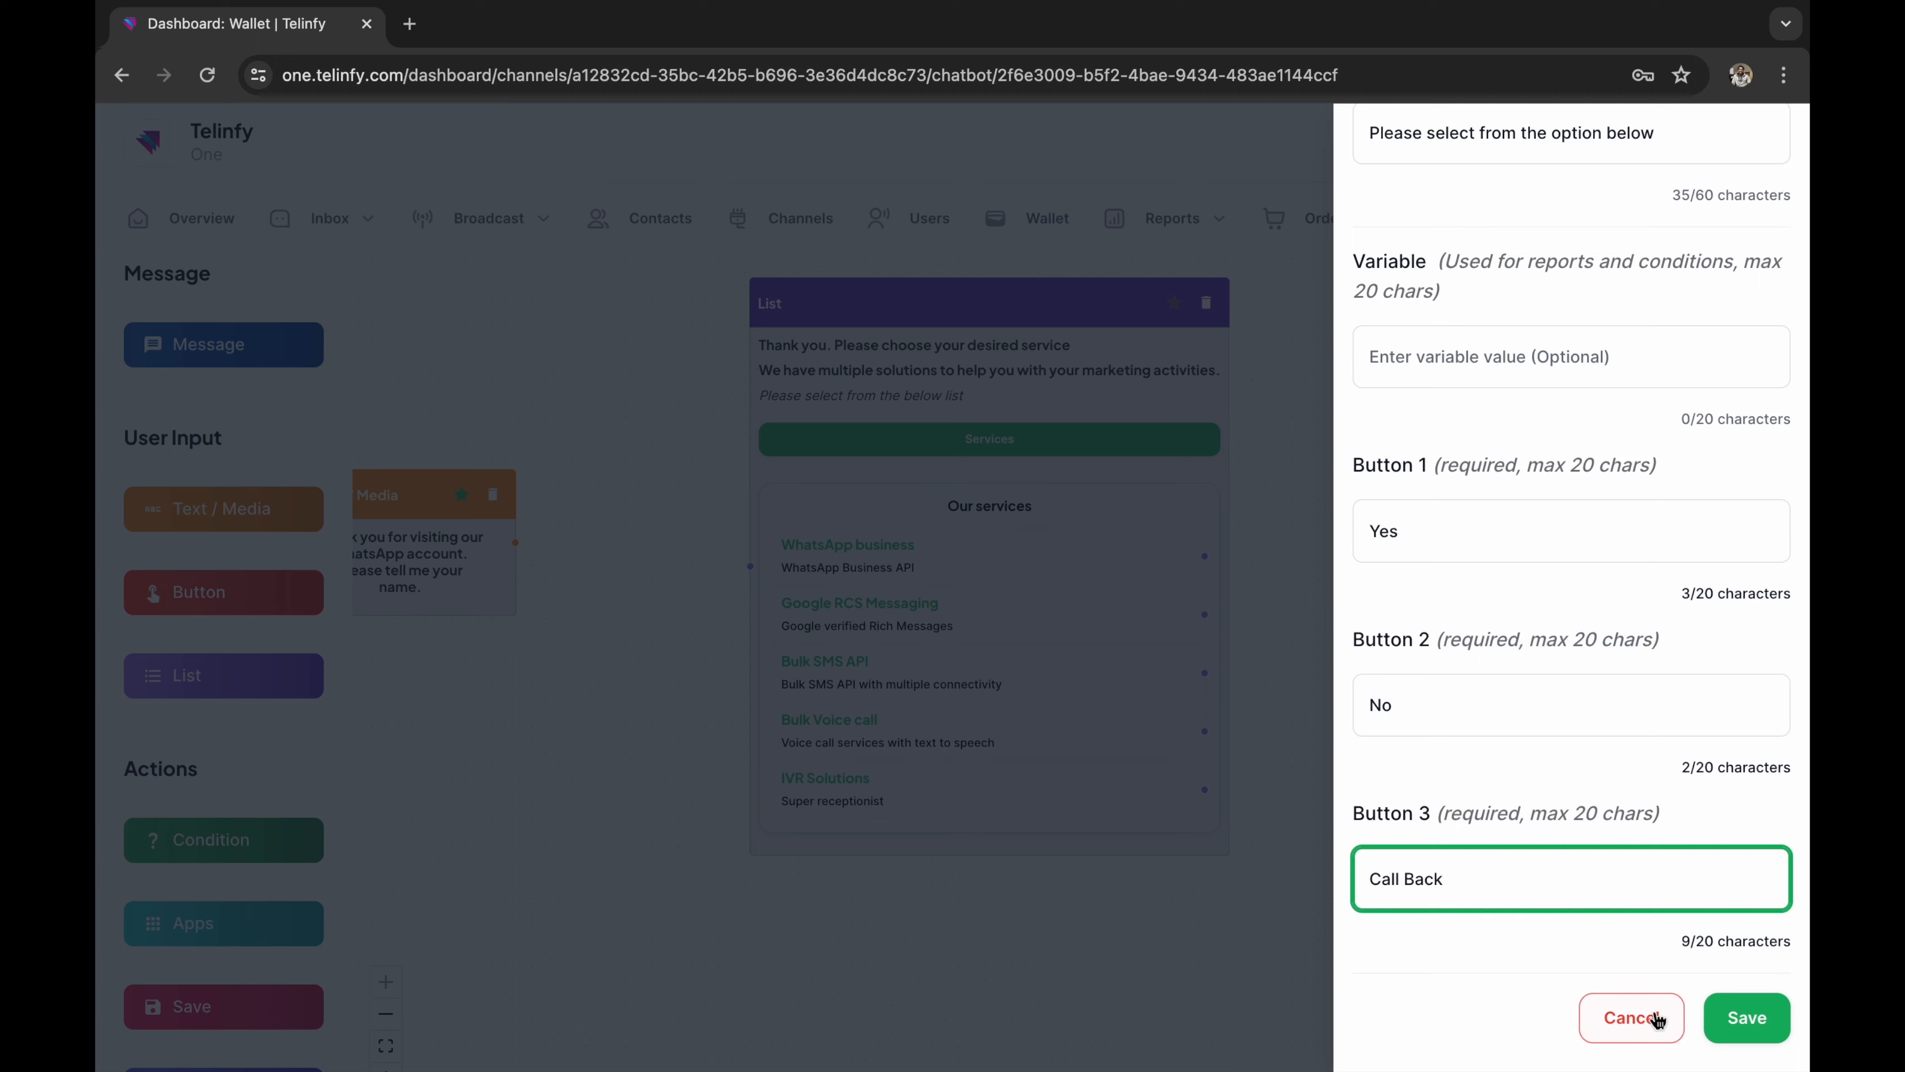
click(1724, 1016)
- Add a Send a message node to the right of the Buttons node with the text "Thank you for enquiring. Have a nice day."
click(280, 344)
drag(735, 806, 1509, 778)
click(922, 638)
drag(923, 638, 481, 724)
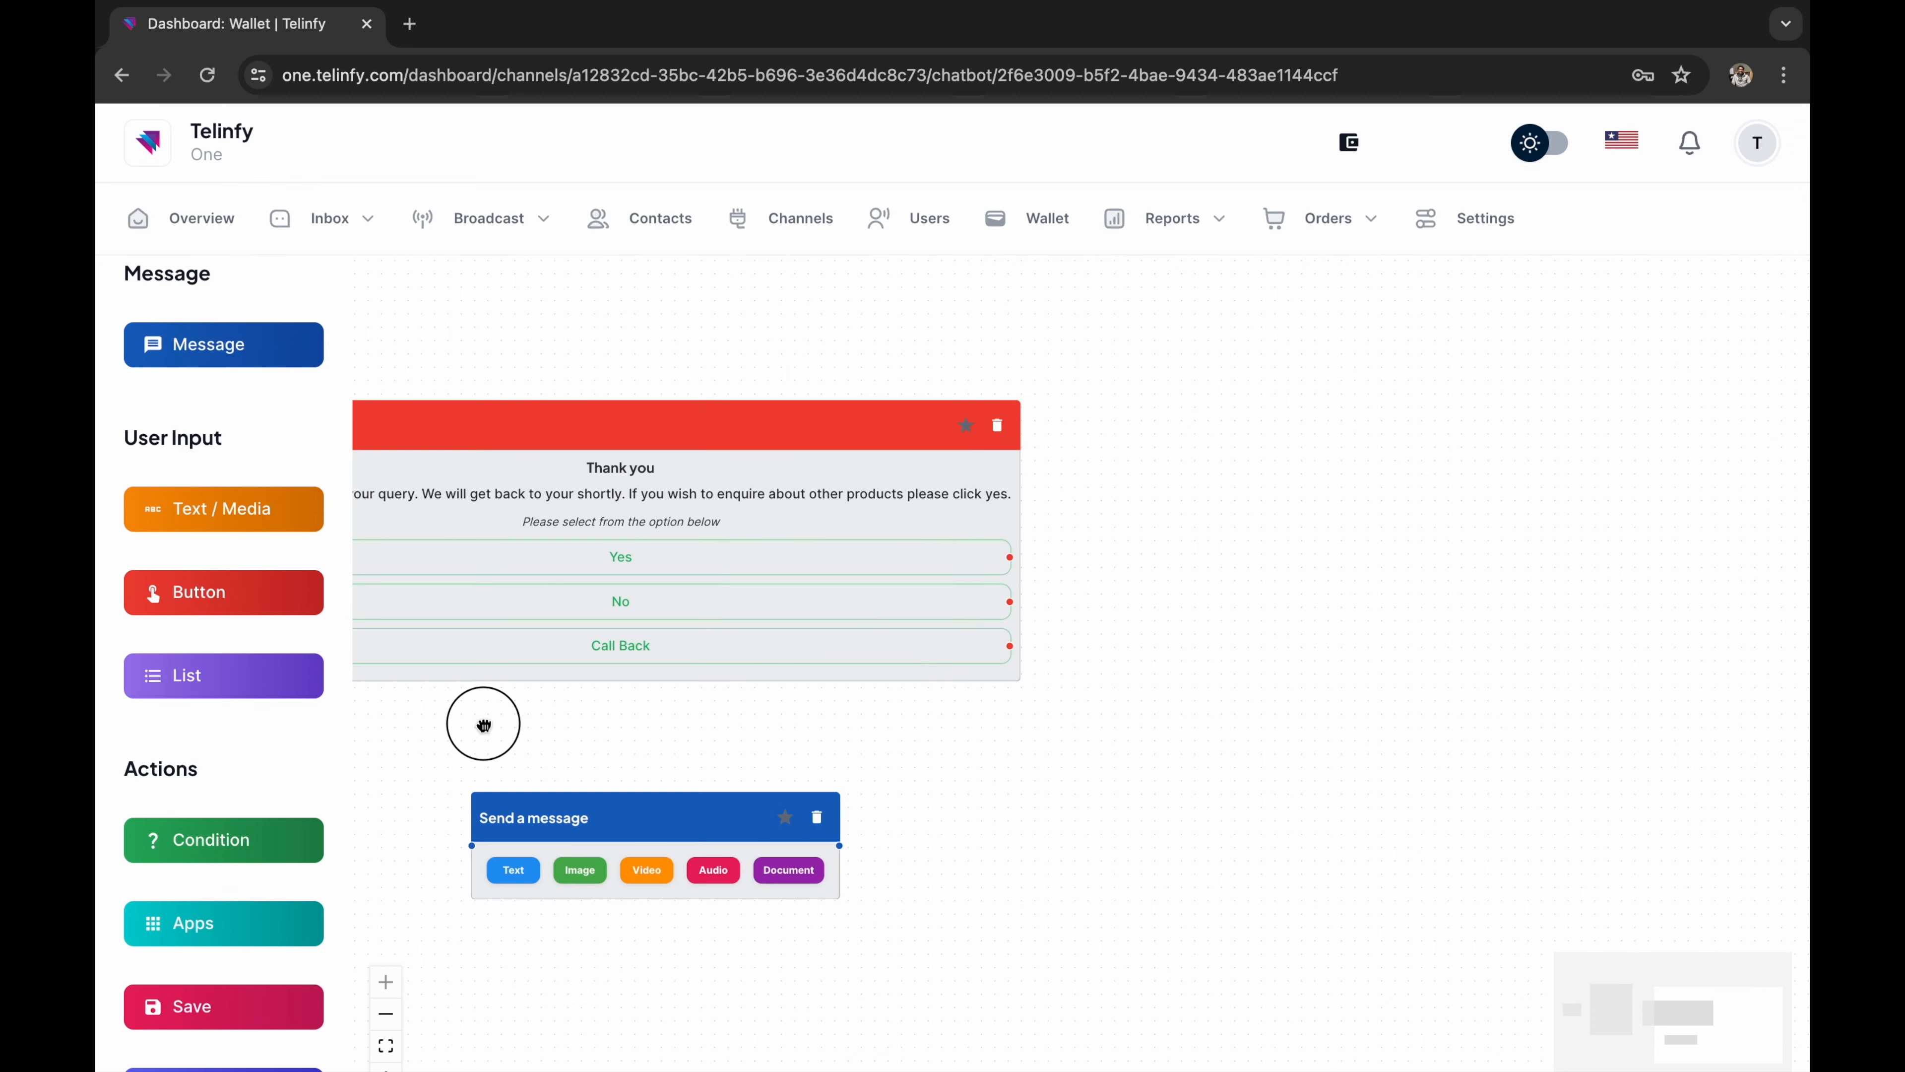
drag(591, 808, 1270, 504)
click(1143, 586)
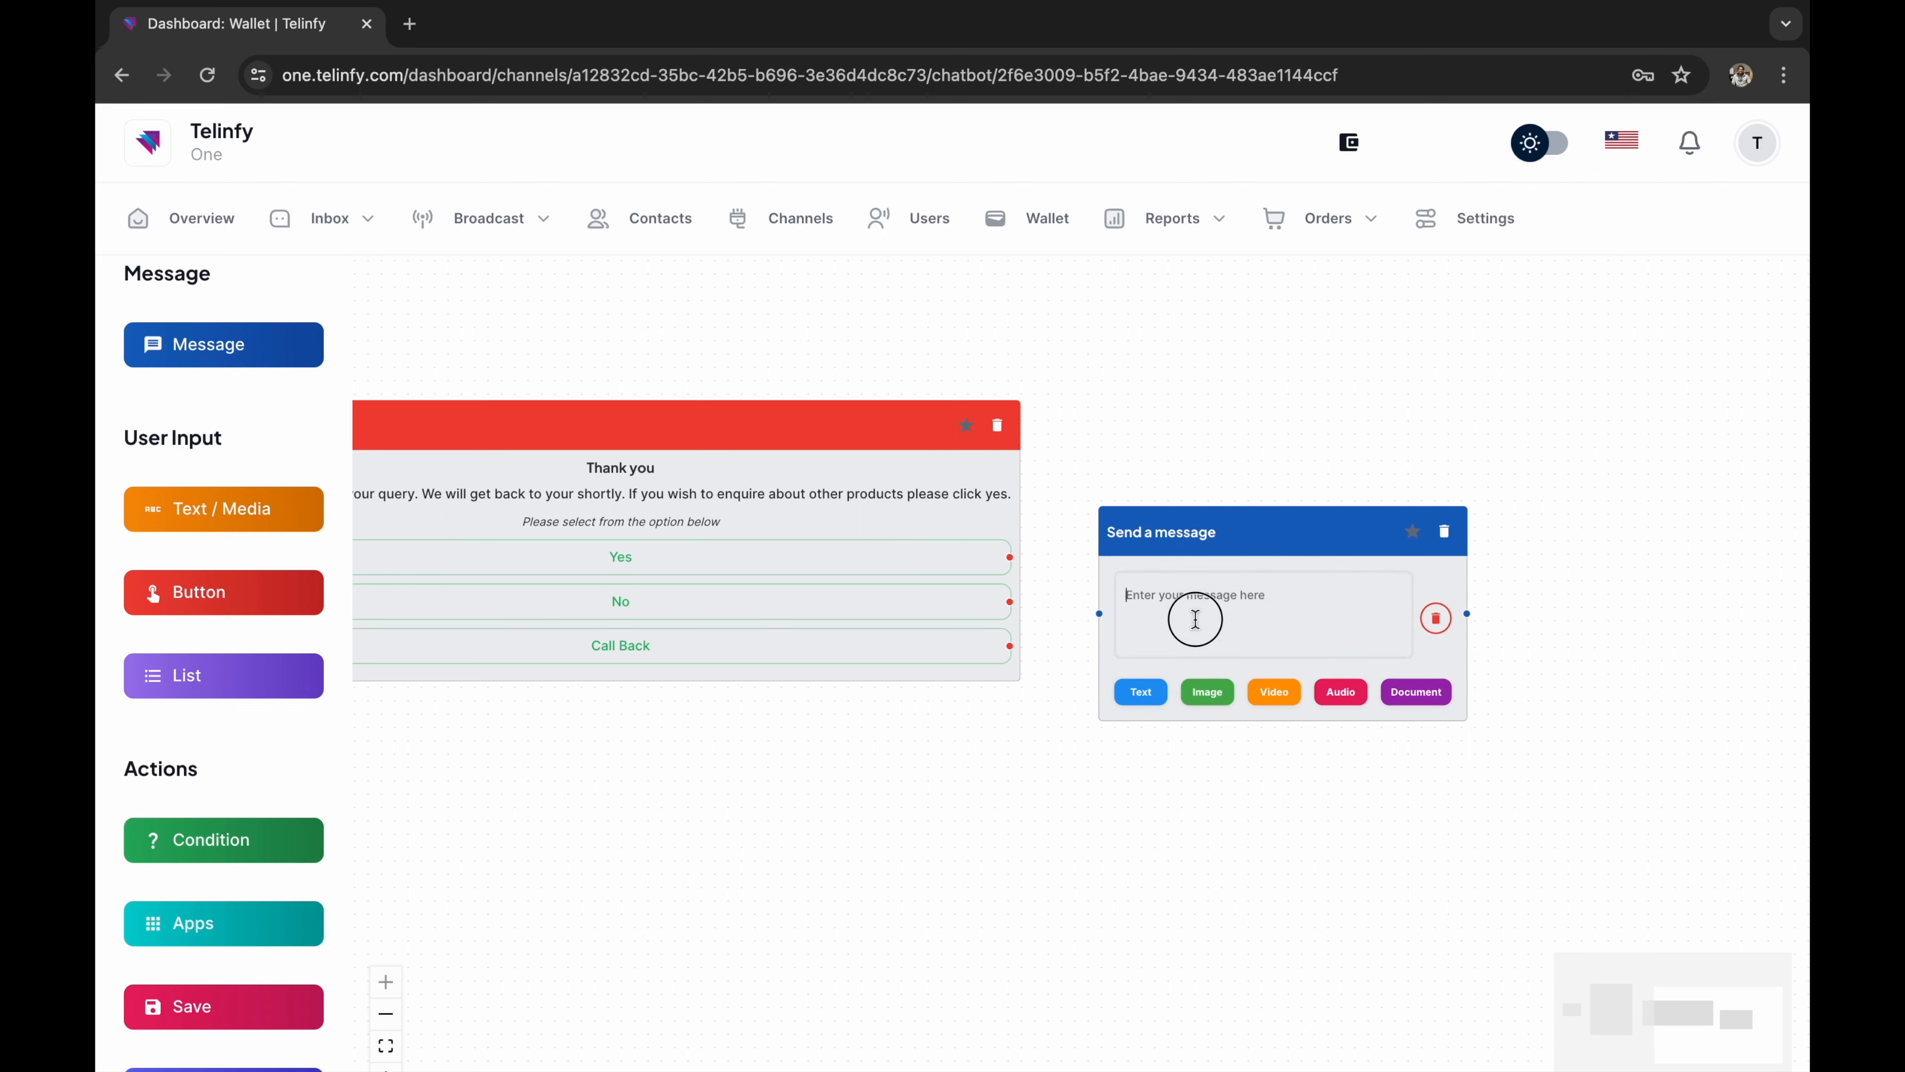
text(Tha)
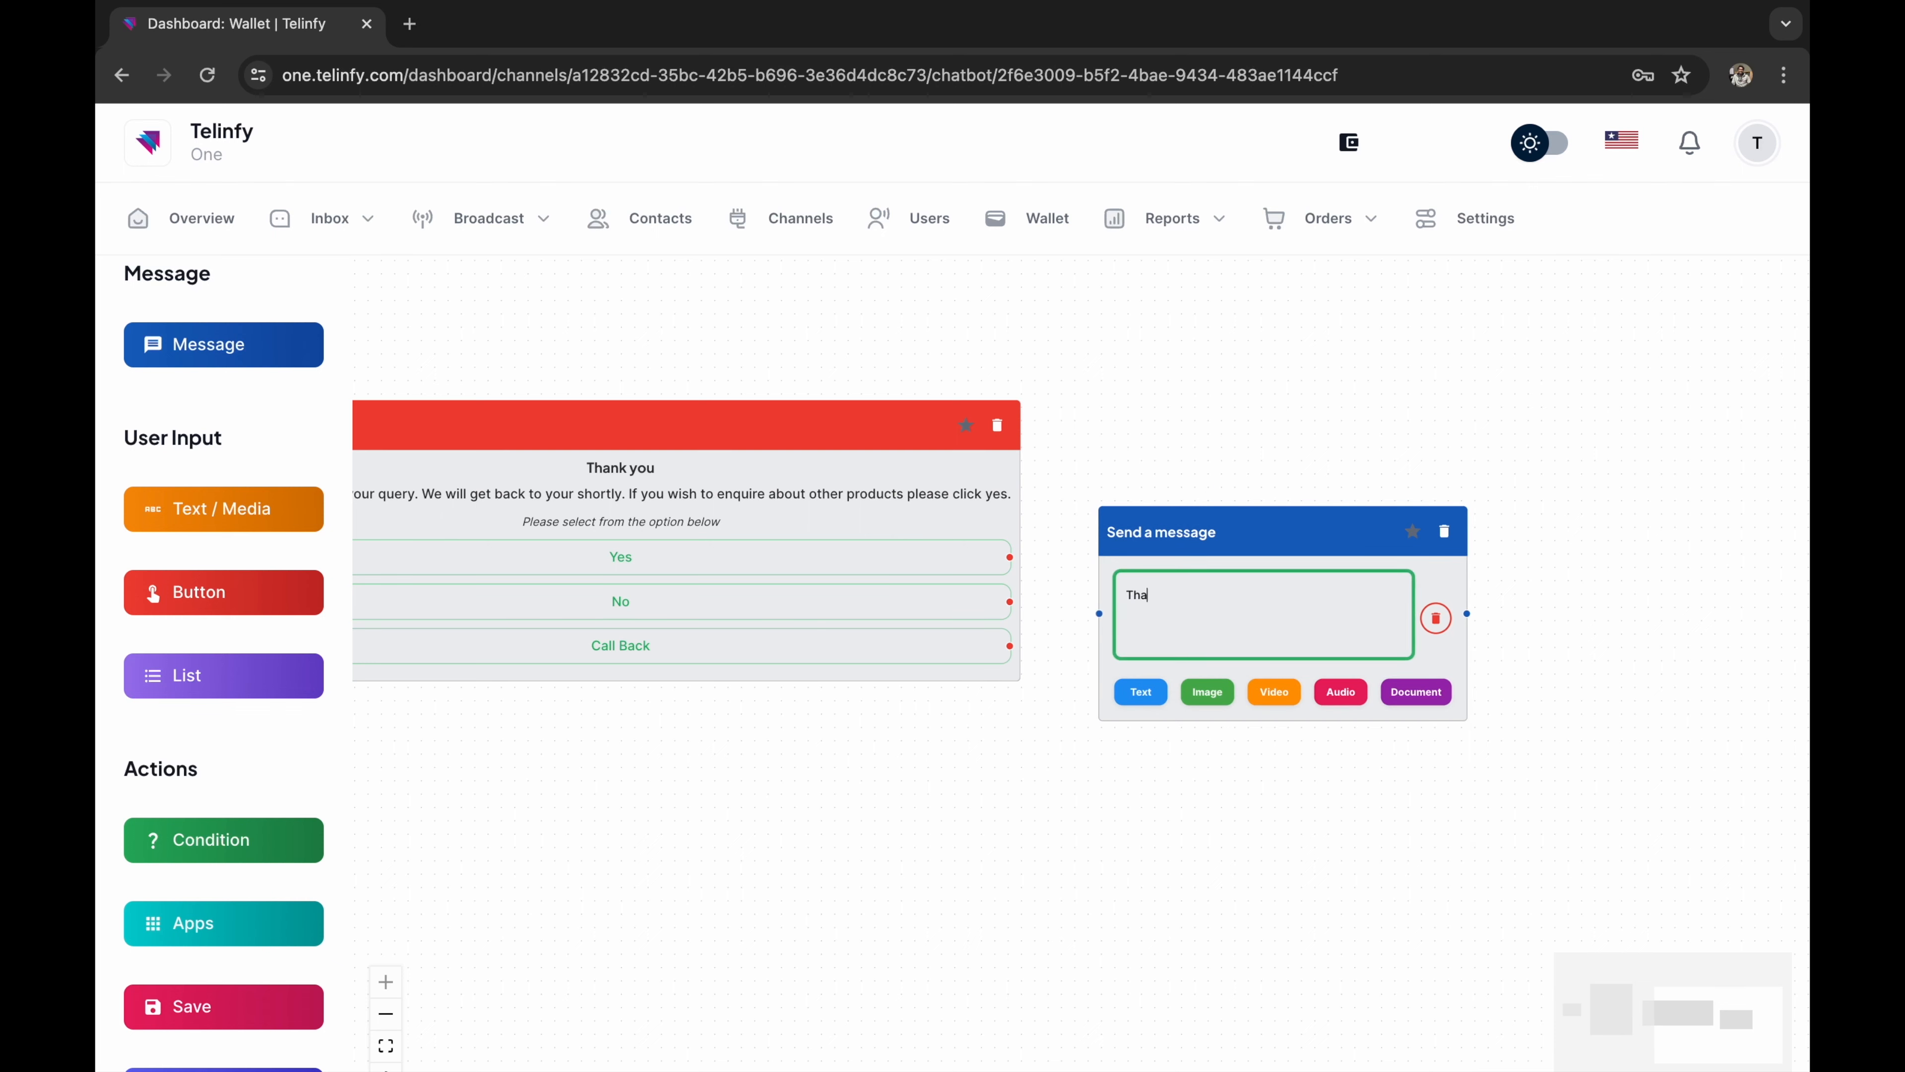
text(nk you for enquiring. Have a nice day.)
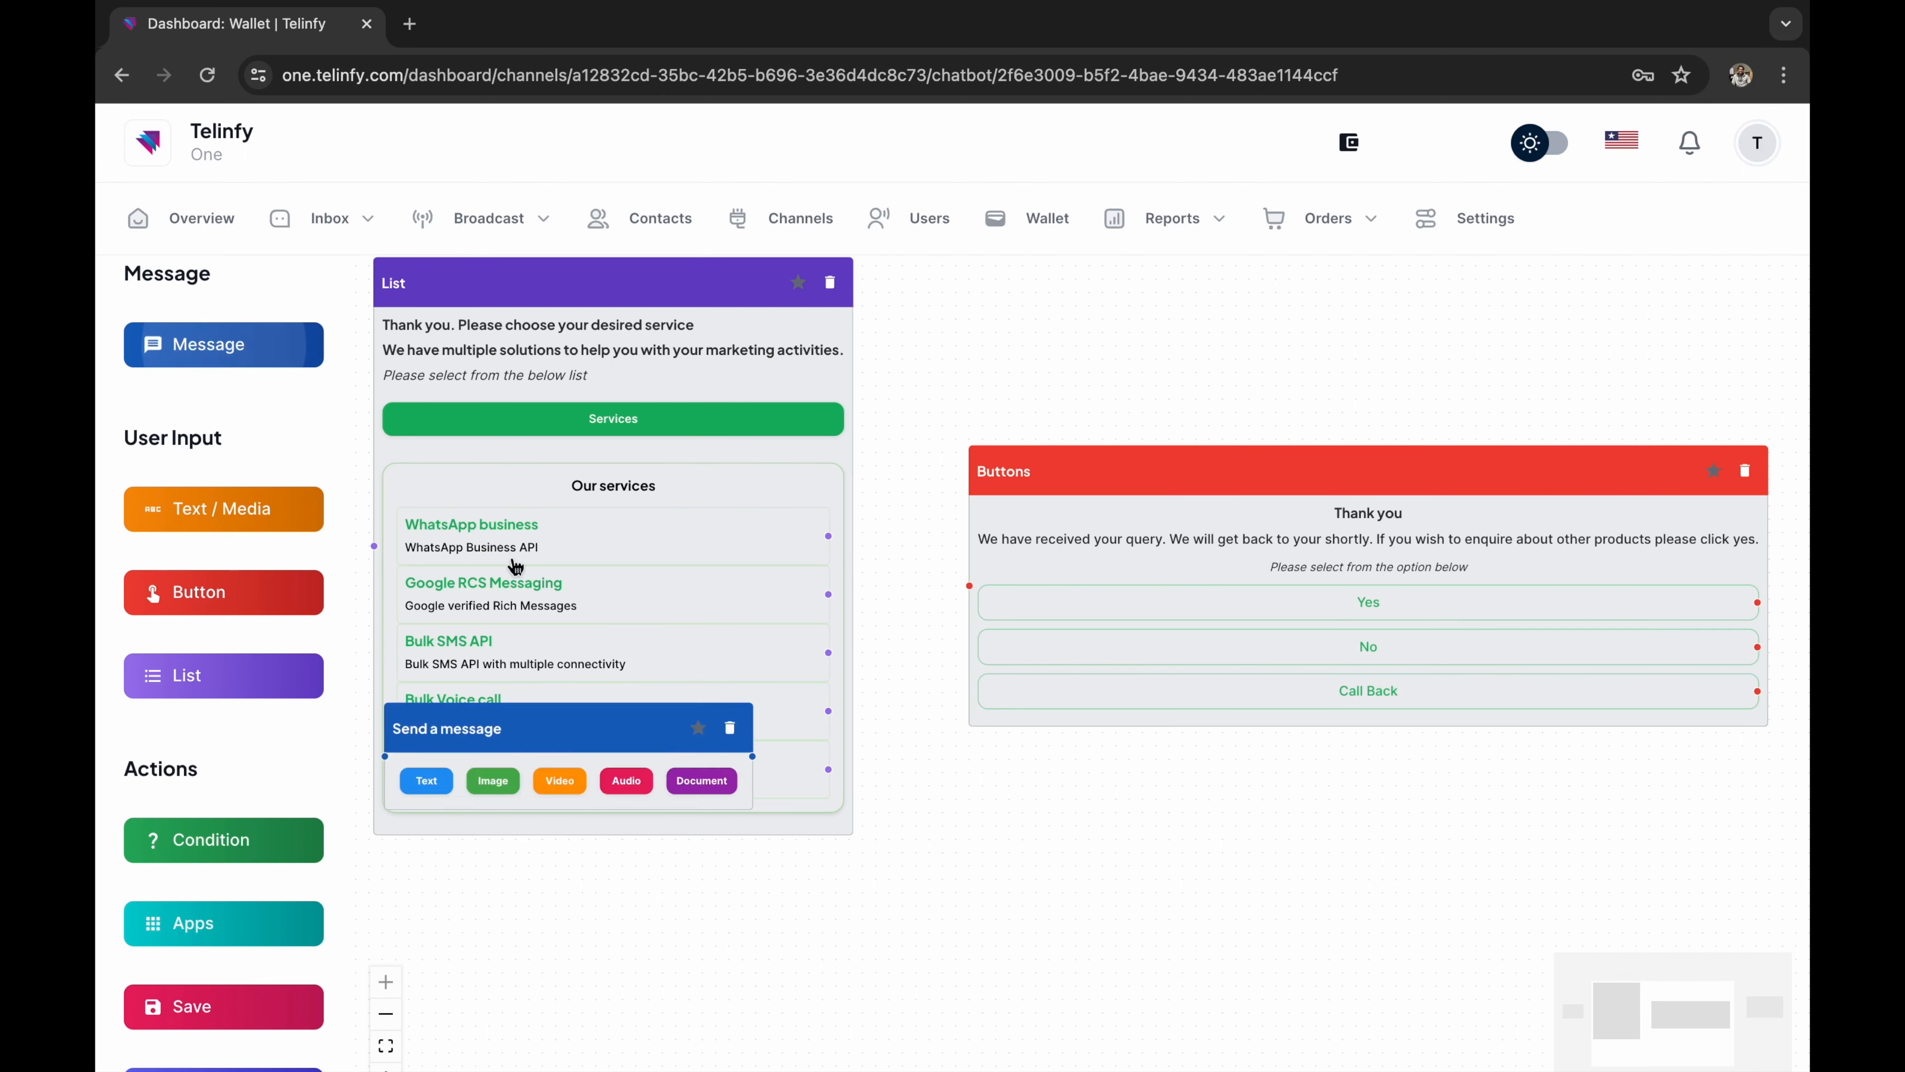
- Place another Send a message node below the first, with the text "Sure, our executive will call back you urgently"
drag(449, 725, 1364, 683)
click(1341, 736)
click(1378, 780)
text(Sure, our executive will call back you urgently)
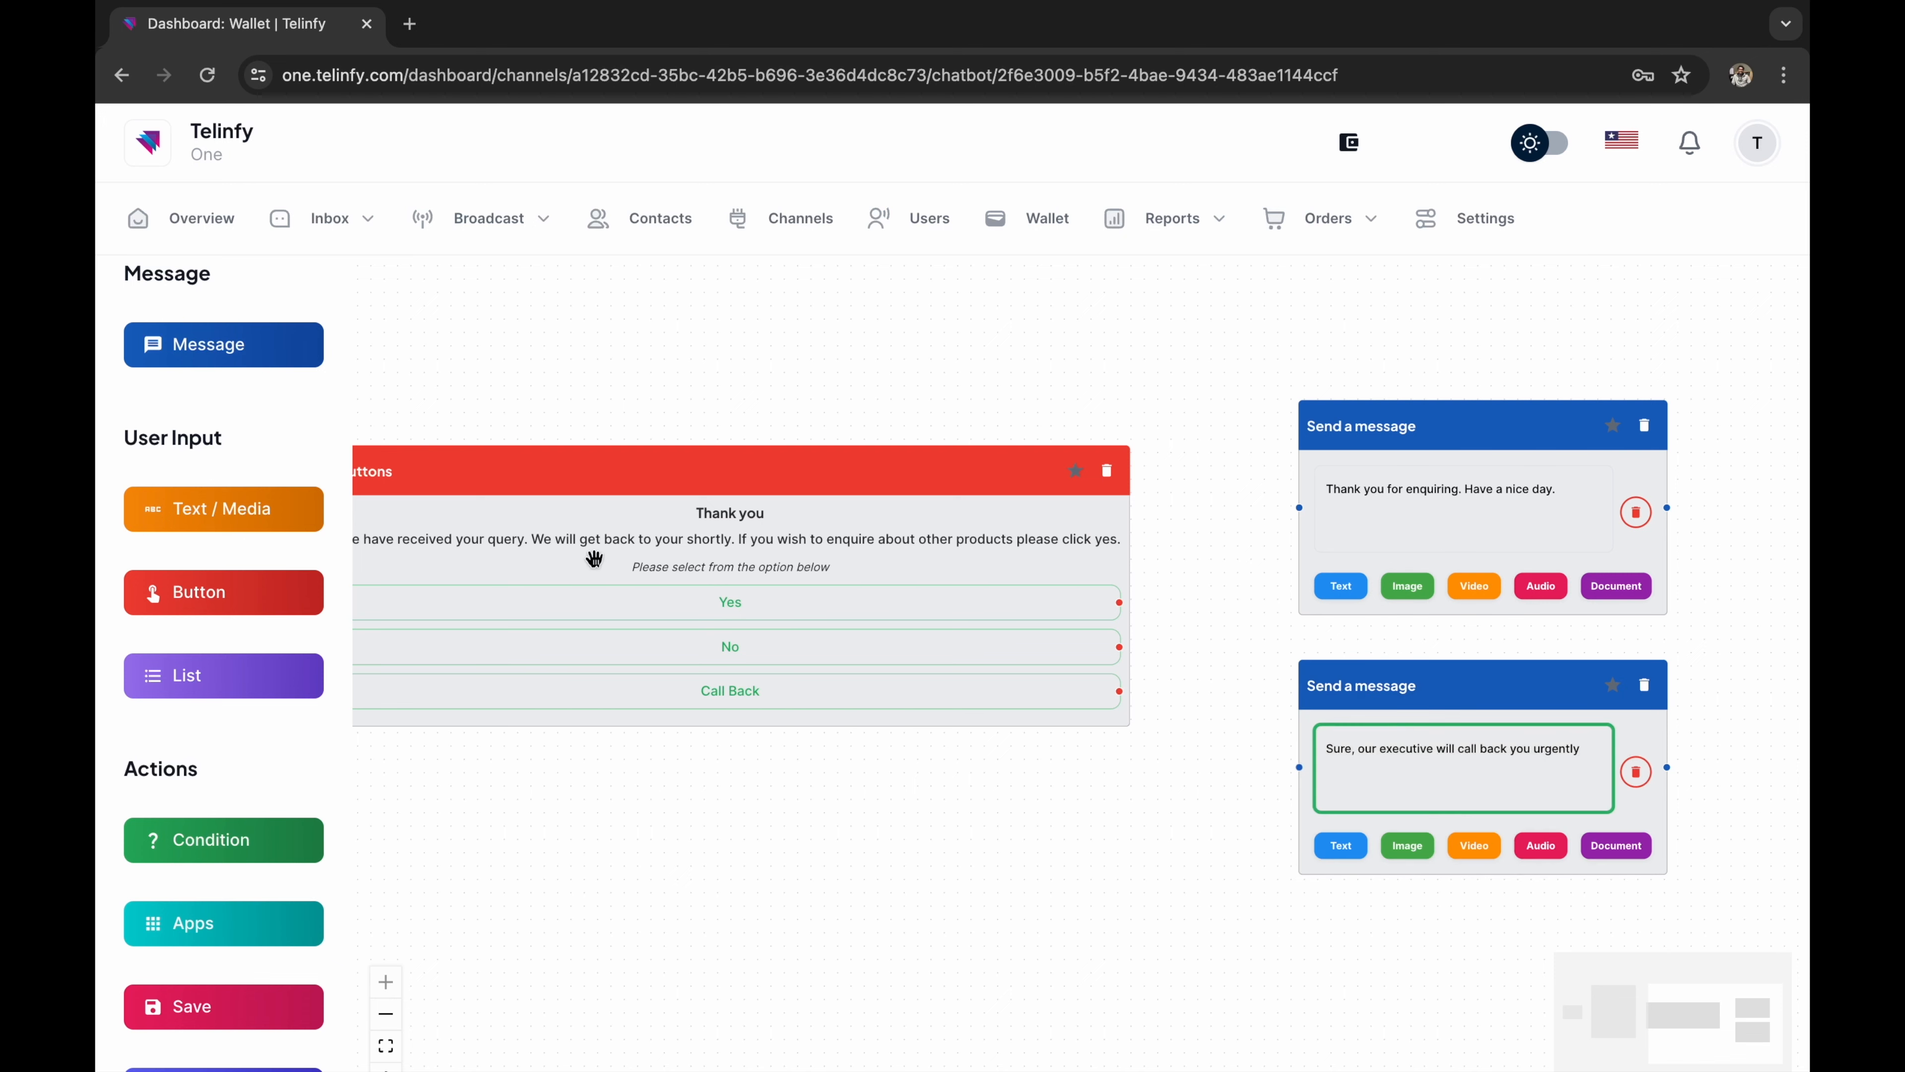
- Connect the output of the Text / Media node to the List node's input
scroll(940, 762, down, 3)
drag(889, 797, 1451, 796)
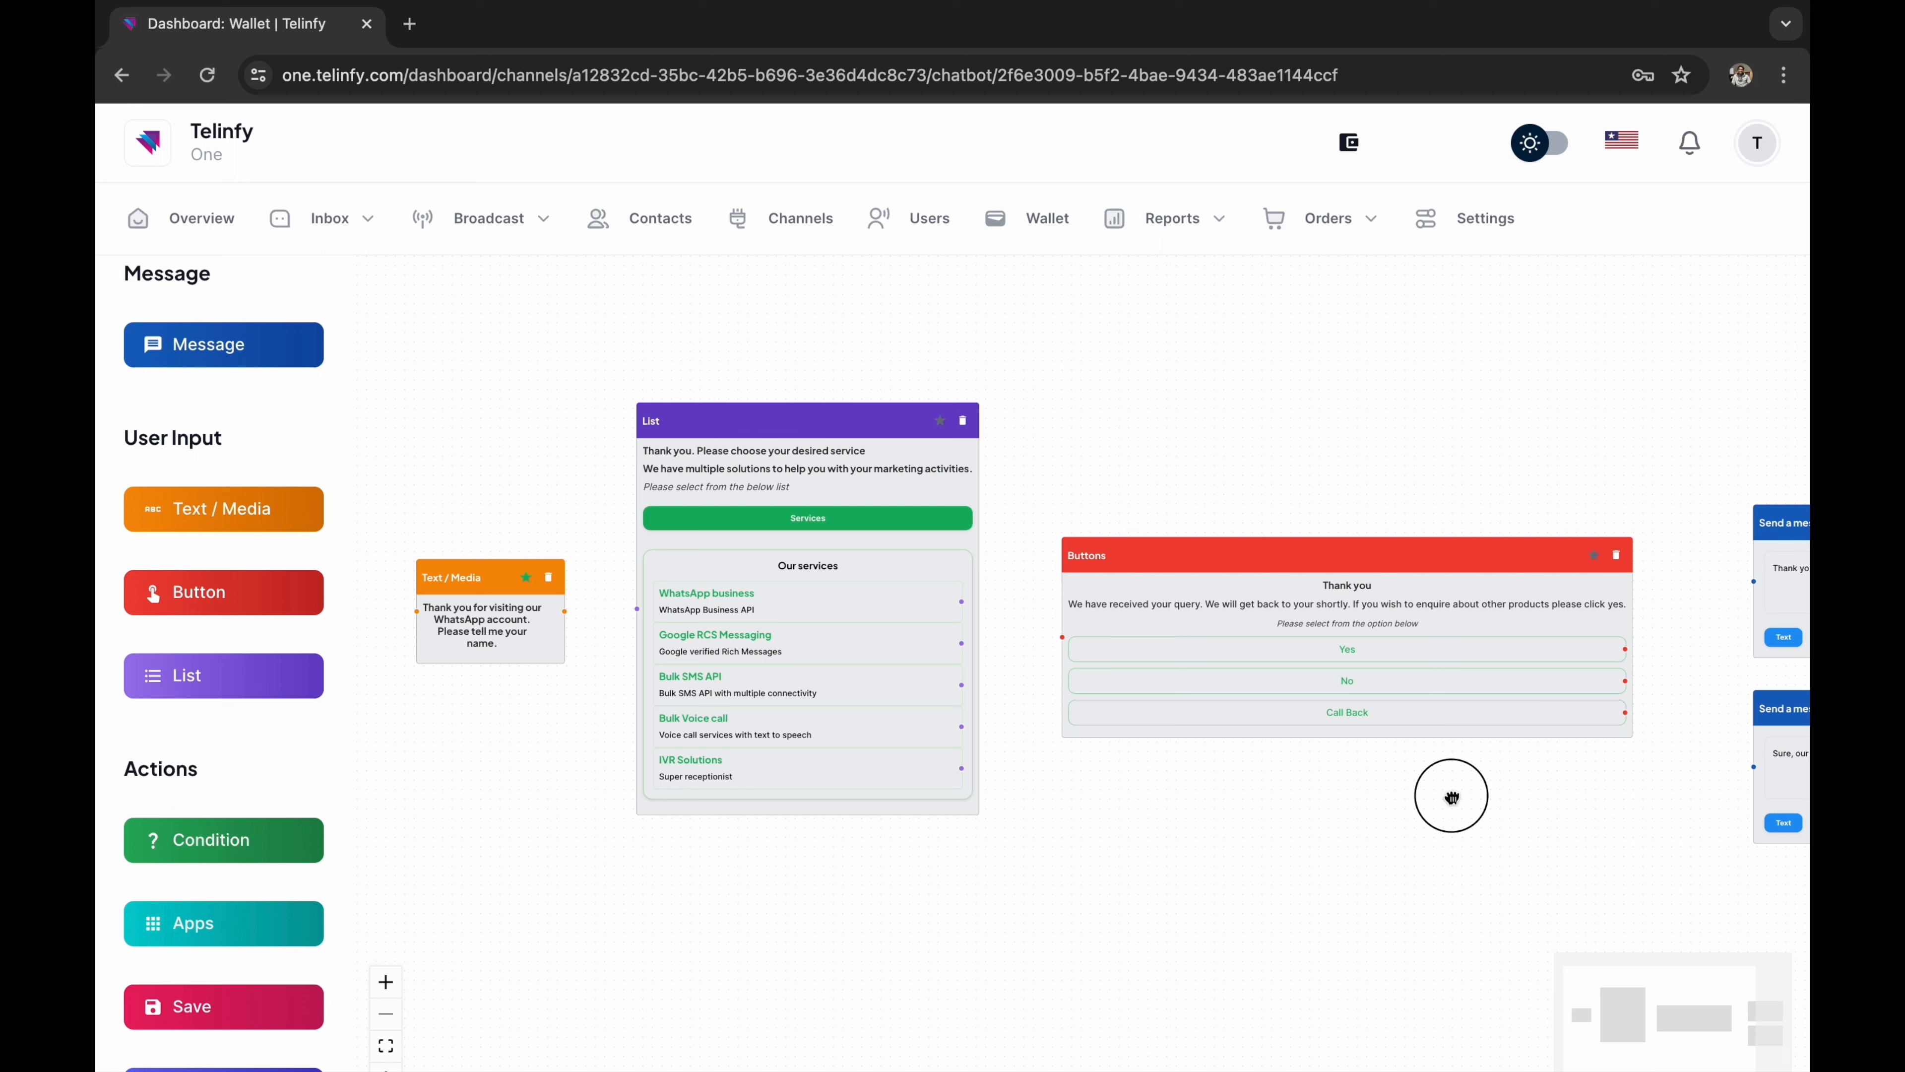
drag(1451, 796, 1631, 764)
drag(743, 580, 816, 577)
- Connect each of the five service rows in the List node to the Buttons node's input
drag(1301, 426, 861, 327)
drag(700, 468, 799, 509)
drag(700, 553, 799, 509)
drag(701, 594, 799, 510)
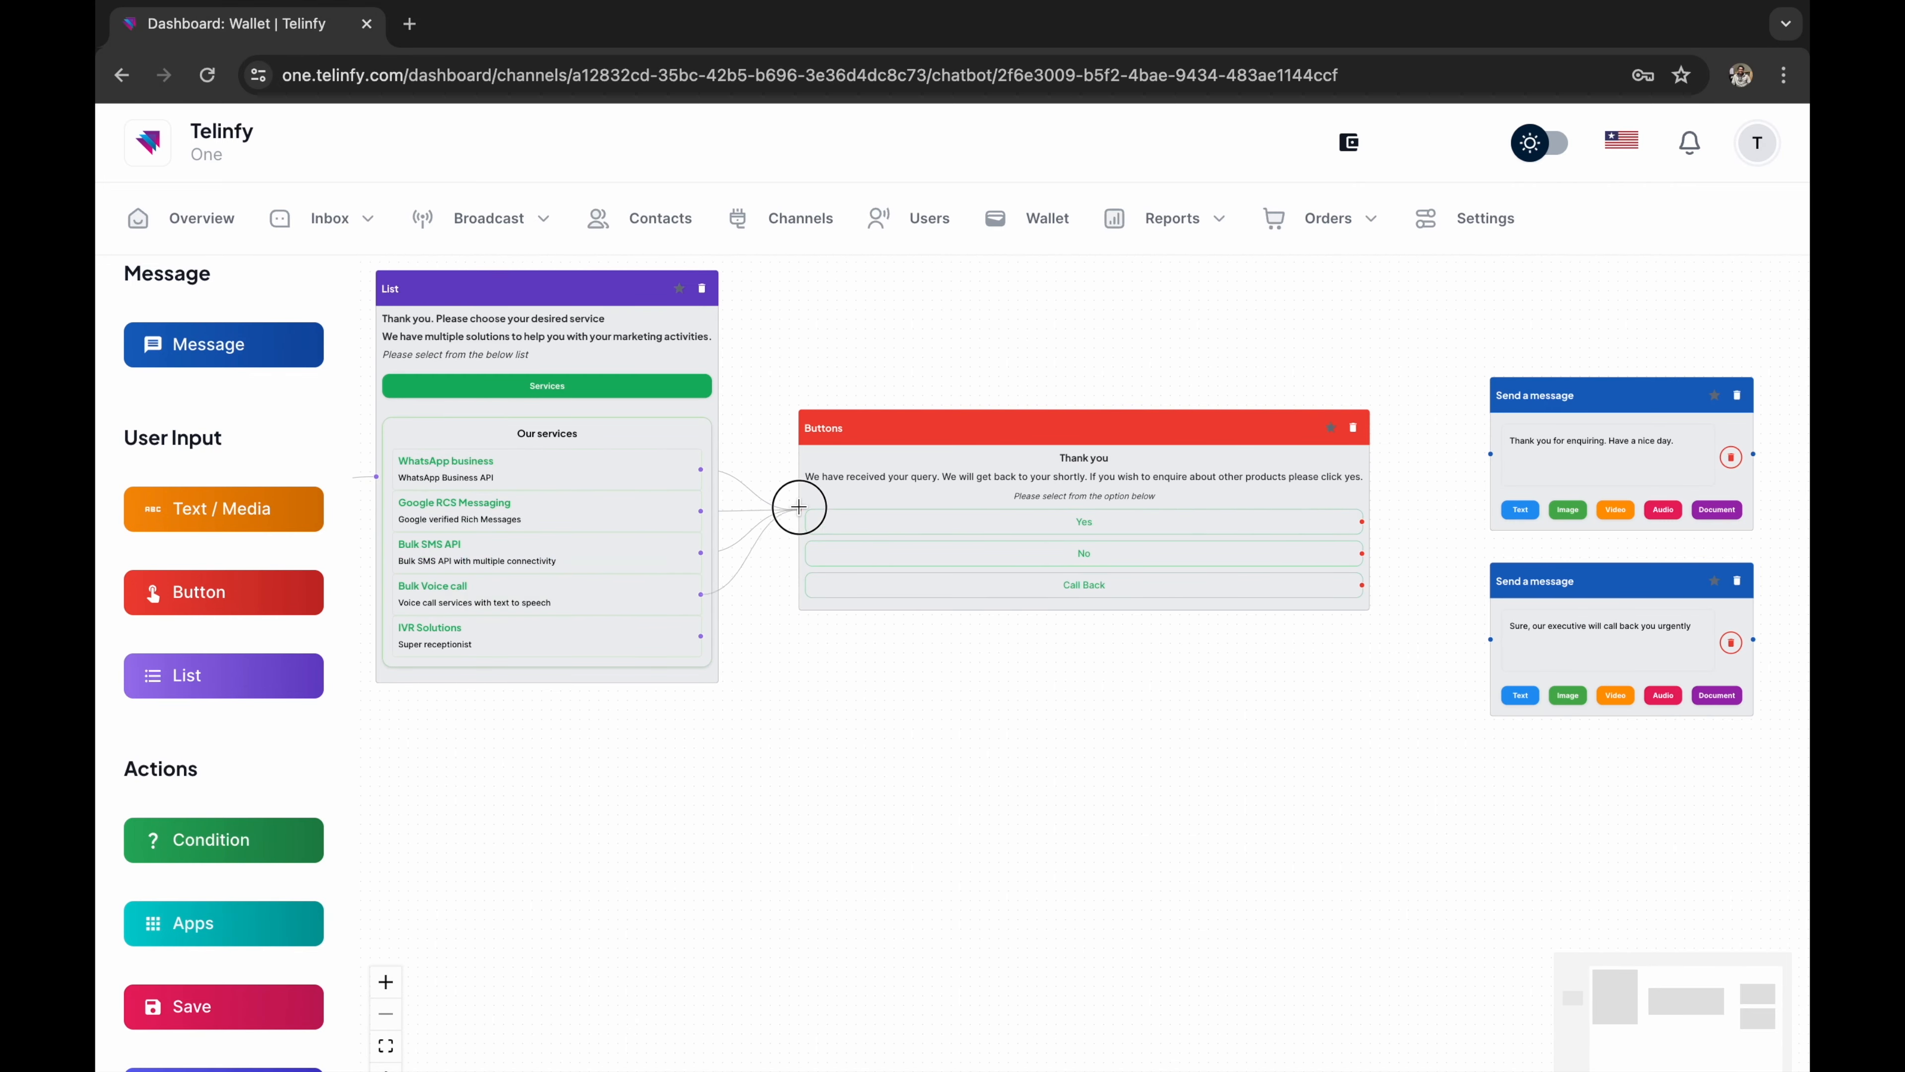
drag(701, 637, 799, 509)
- Connect the Call Back button to the executive call-back message and the No button to the "Thank you for enquiring" message
scroll(1066, 694, up, 1)
drag(1395, 668, 1066, 704)
drag(1073, 609, 1220, 670)
drag(1073, 572, 1220, 458)
- Connect the Yes button back to the List node's input and save the chatbot flow
drag(830, 775, 1523, 703)
drag(1766, 464, 774, 428)
scroll(808, 583, down, 1)
drag(1447, 741, 621, 757)
click(195, 996)
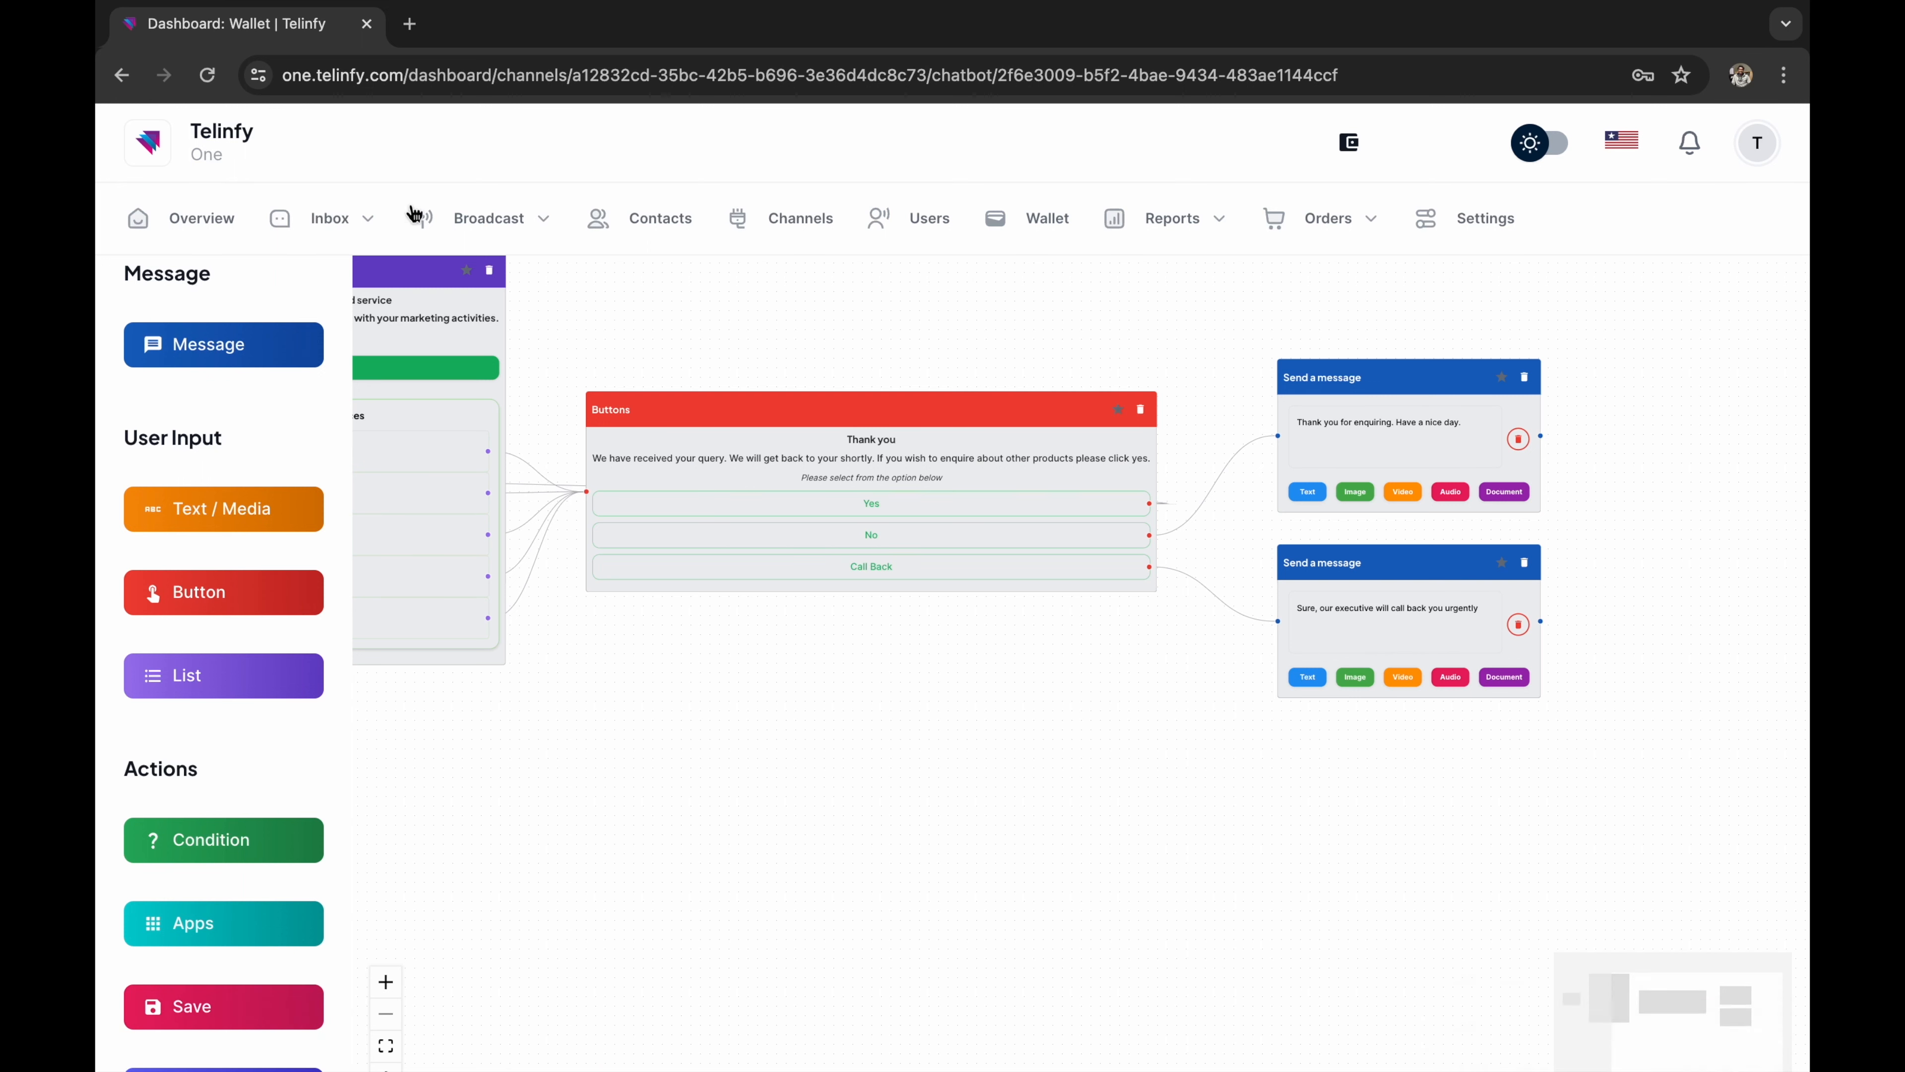
mouse_move(259, 213)
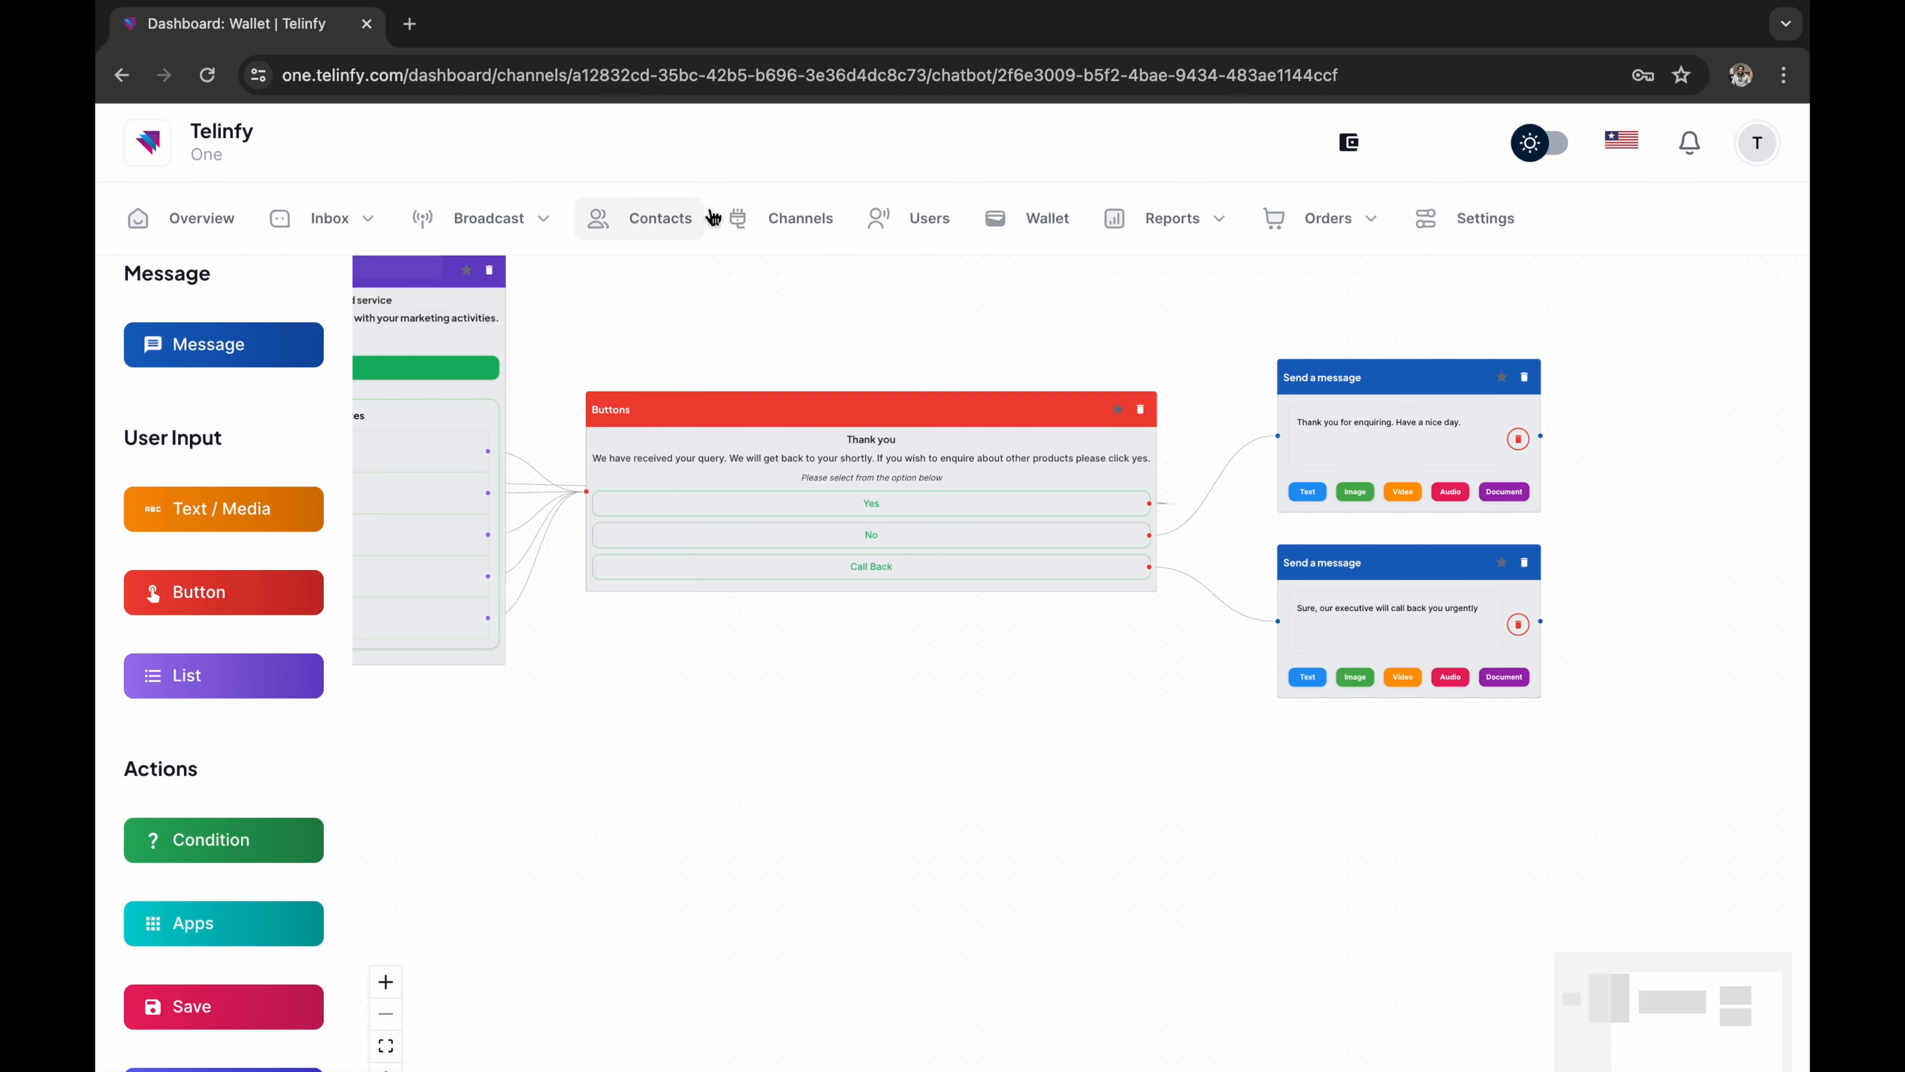